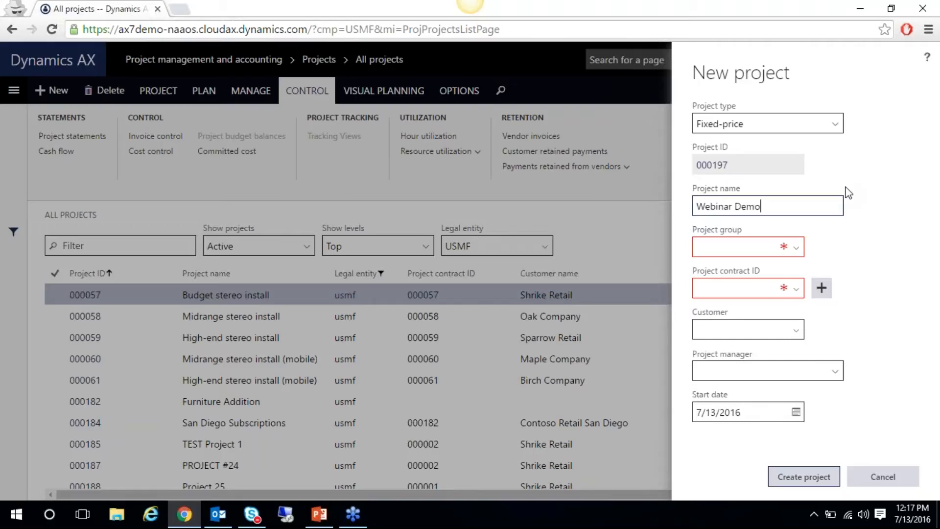
Enter 'Webinar Demo 001' as the project name and select the FP project group
type("001")
key("Tab")
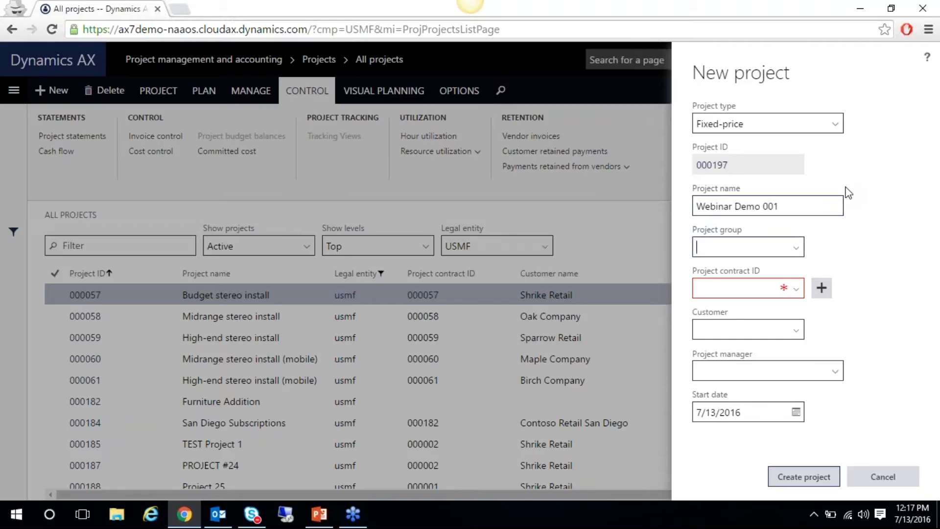
left_click(796, 247)
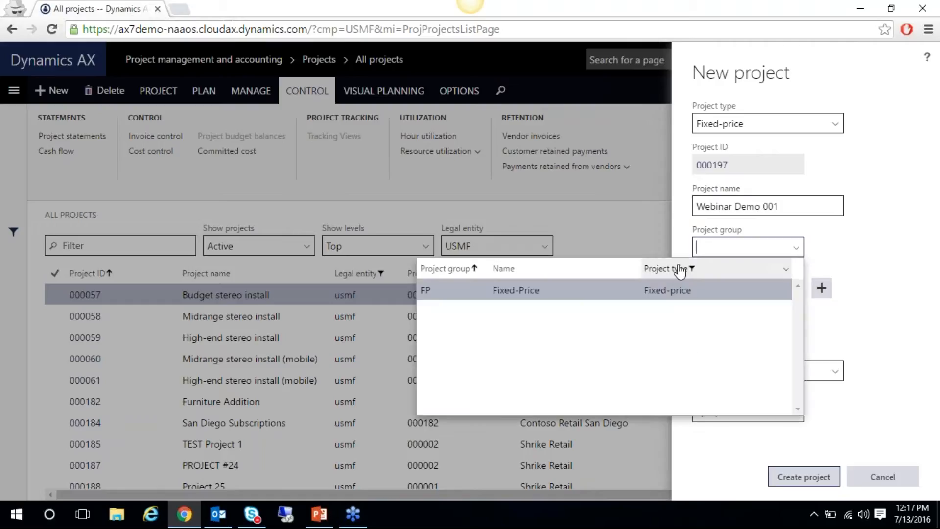
left_click(458, 292)
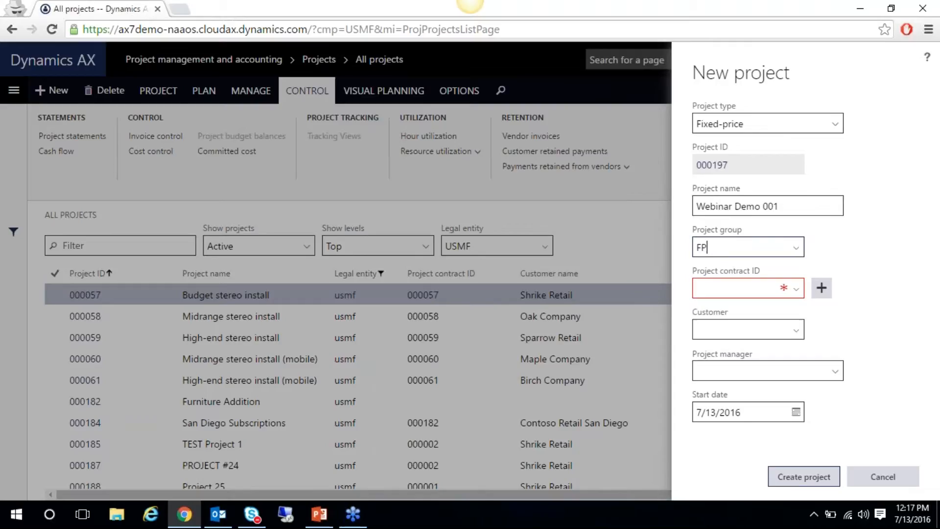
left_click(742, 291)
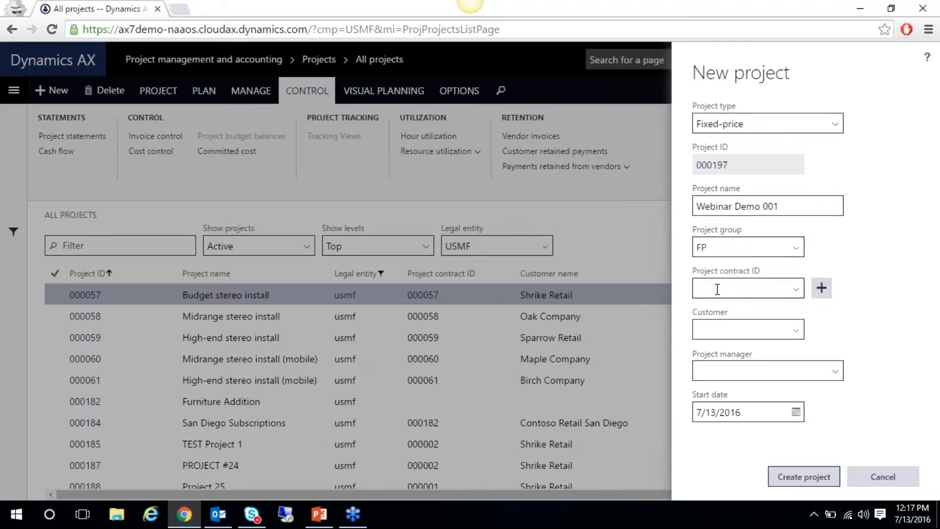
Create contract 000188 'Webinar Demo 001' funded by customer US-001 in USD
left_click(821, 290)
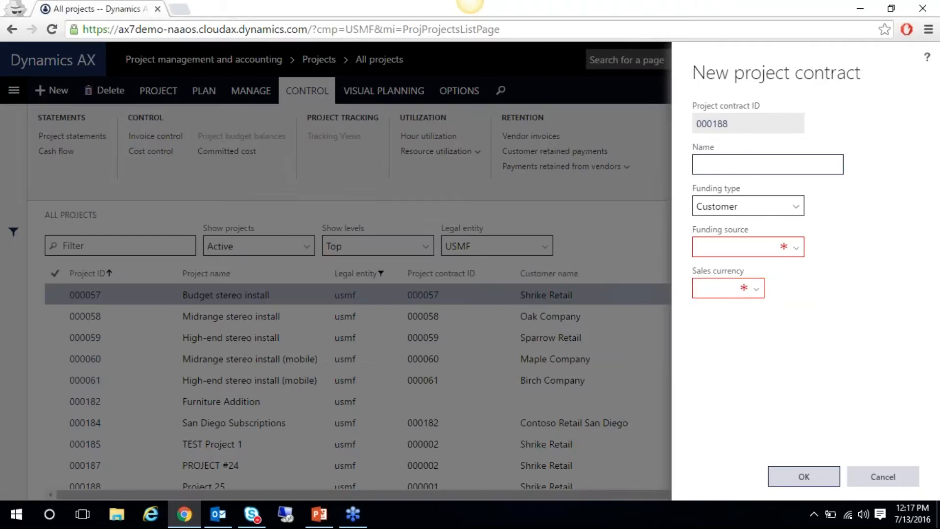
type("Webinar Demo 001")
key("Tab")
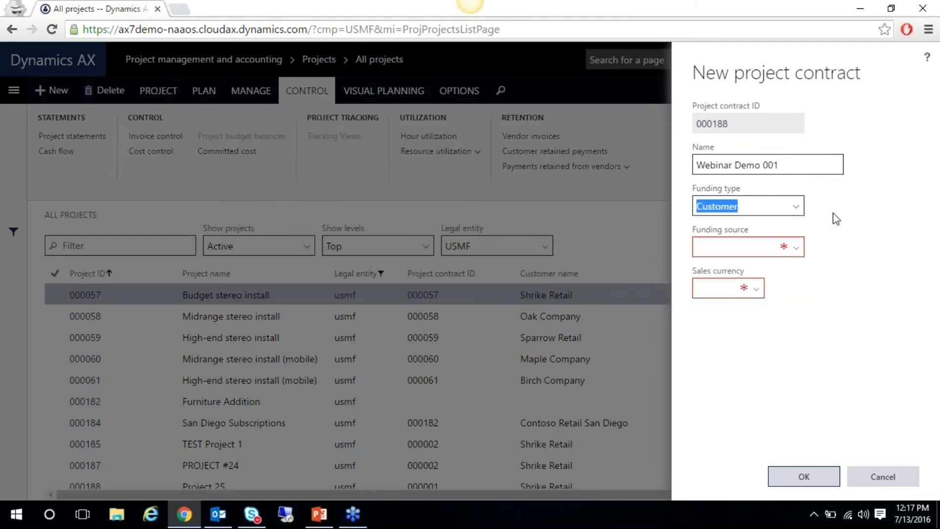
left_click(769, 245)
type("US-001")
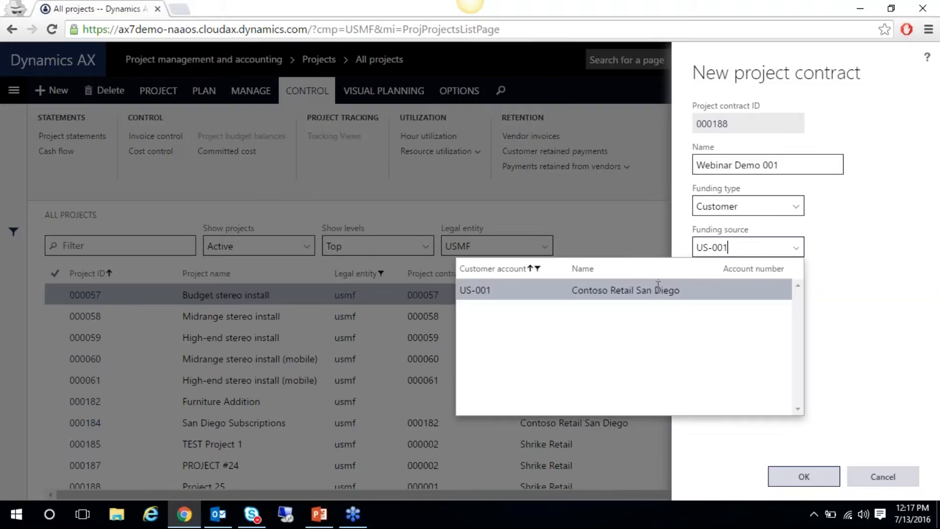
left_click(668, 295)
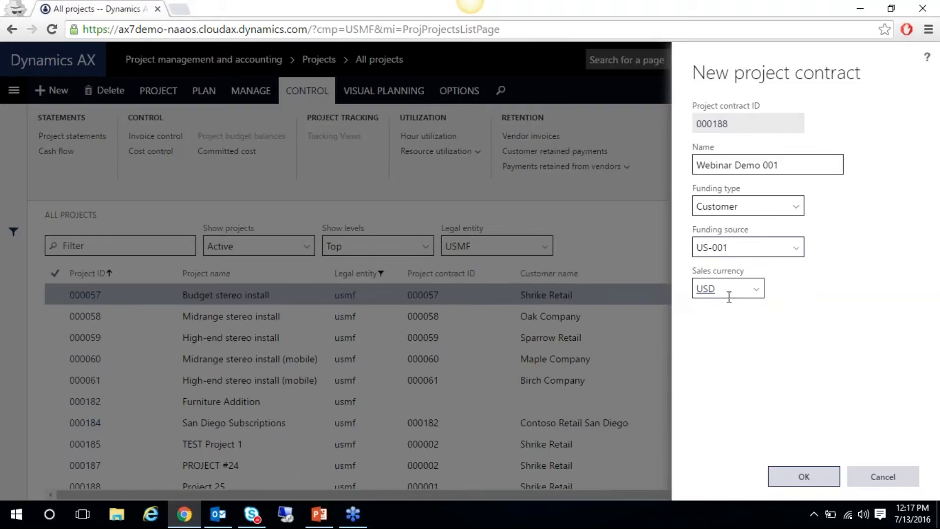
left_click(798, 474)
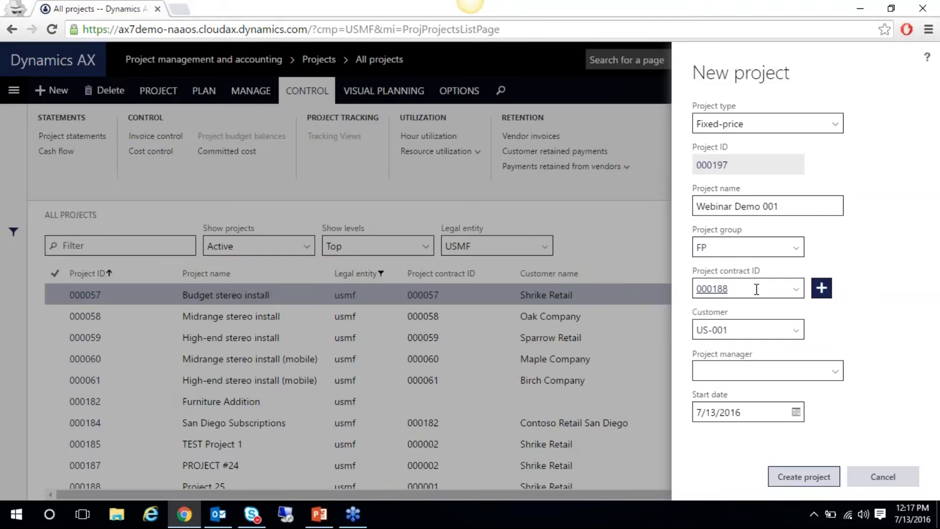
Select the project manager and create project 000197, Webinar Demo 001
left_click(749, 372)
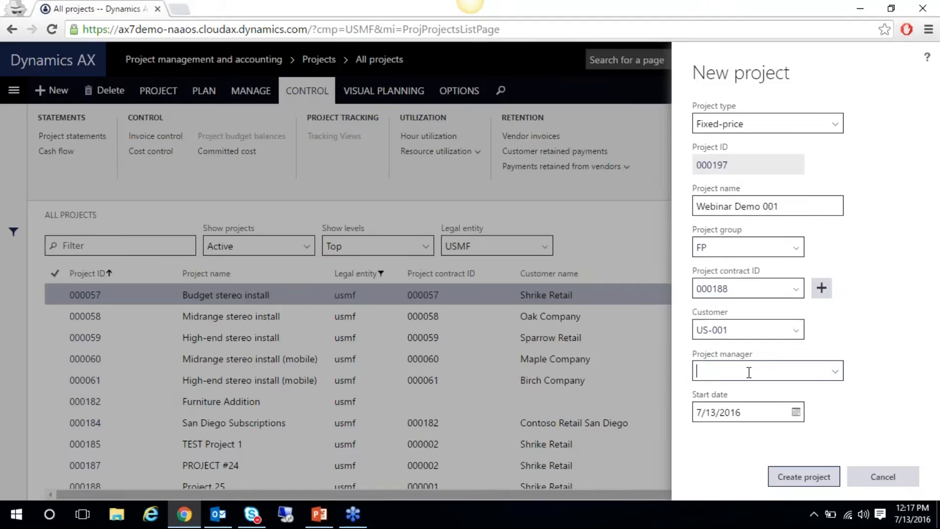
type("Michael Thao")
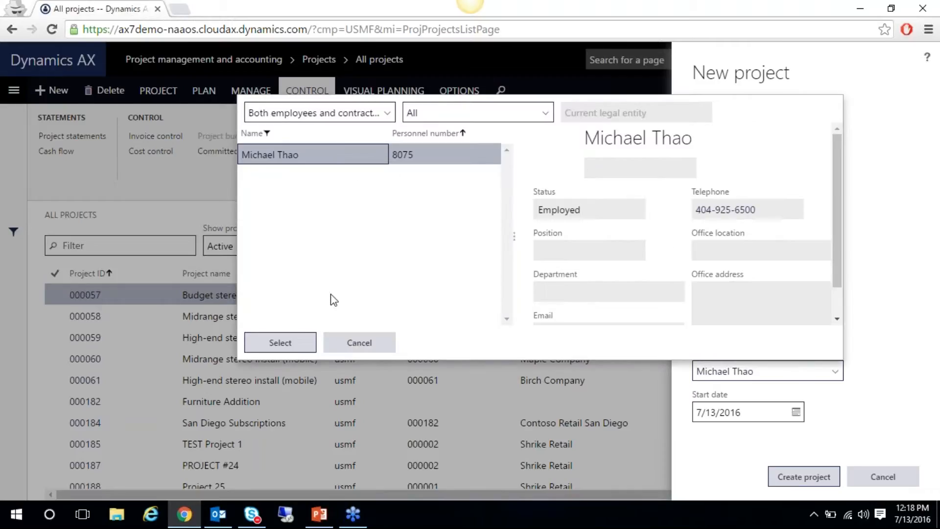
left_click(304, 339)
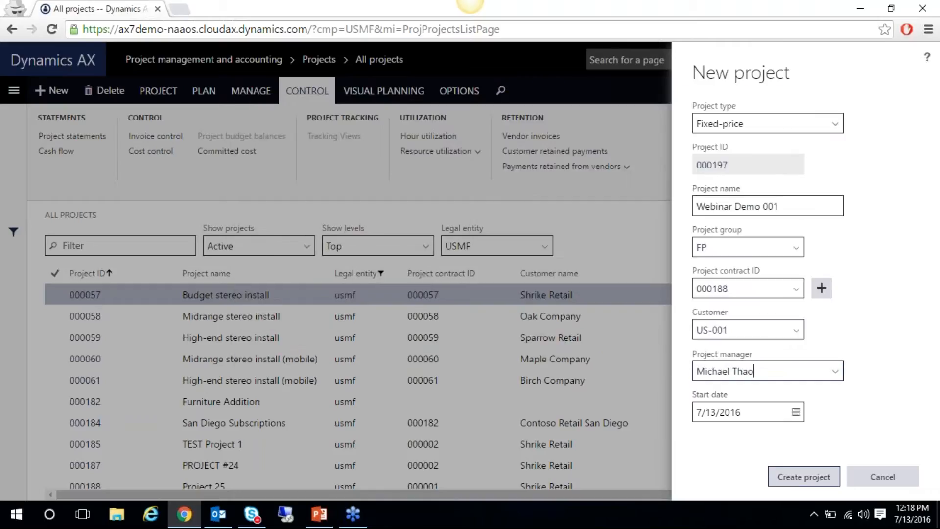
left_click(787, 481)
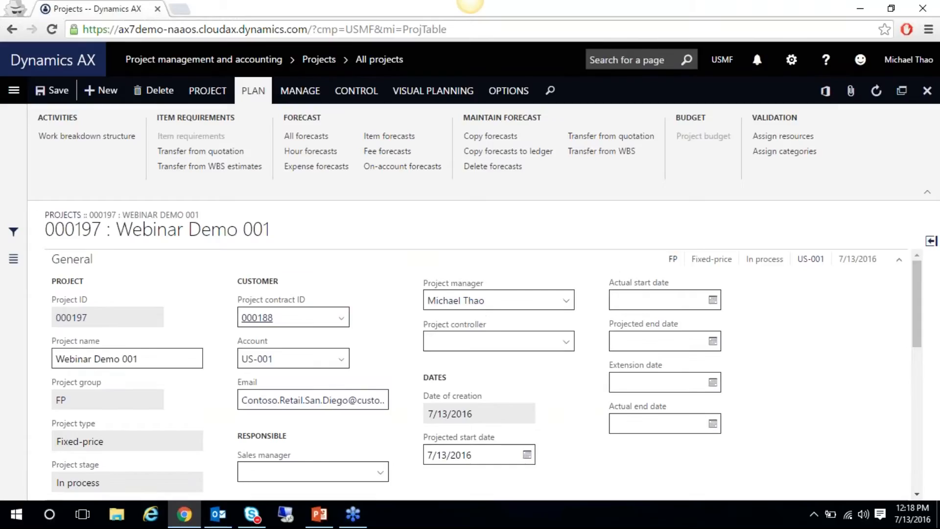
Open contract 000188 and add new billing rule 00008 under Billing rules
left_click(257, 317)
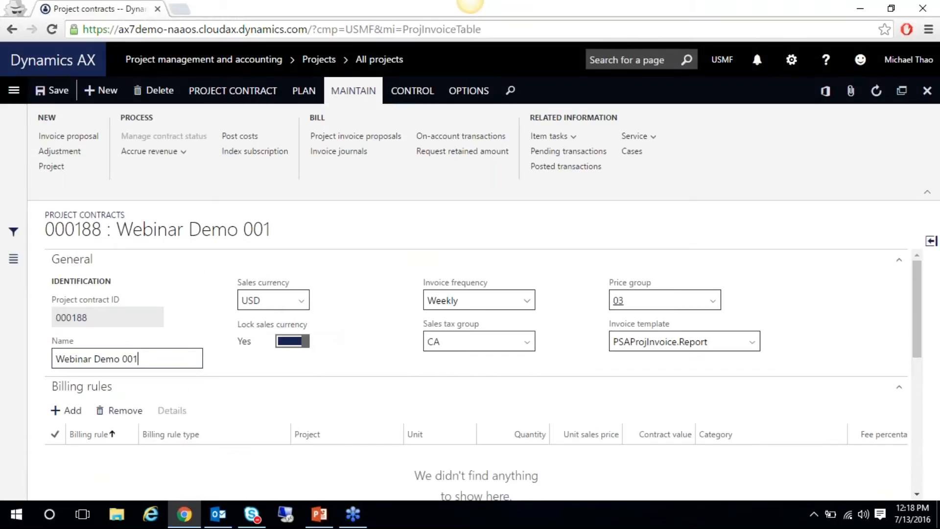
mouse_move(918, 279)
left_mouse_down()
mouse_move(913, 303)
mouse_move(903, 285)
left_mouse_up()
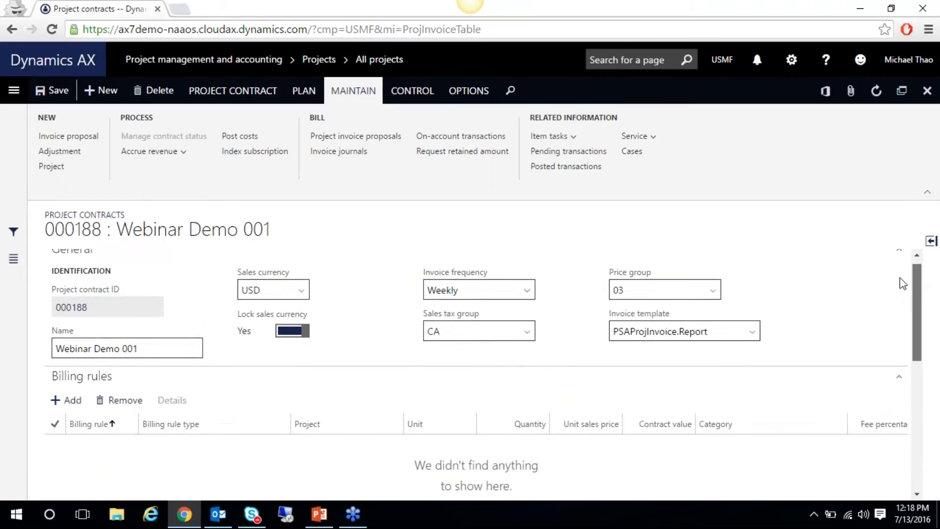
scroll(904, 294, "down", 2)
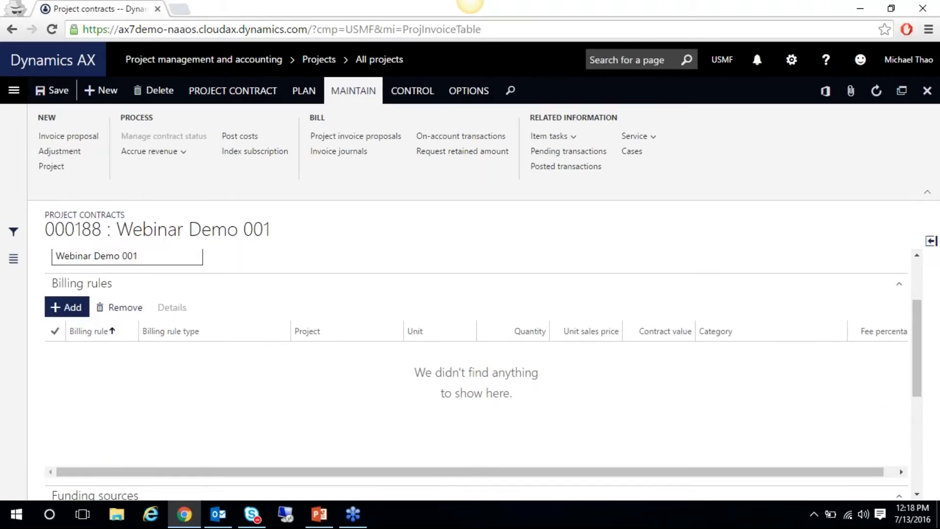
left_click(67, 307)
left_click(593, 177)
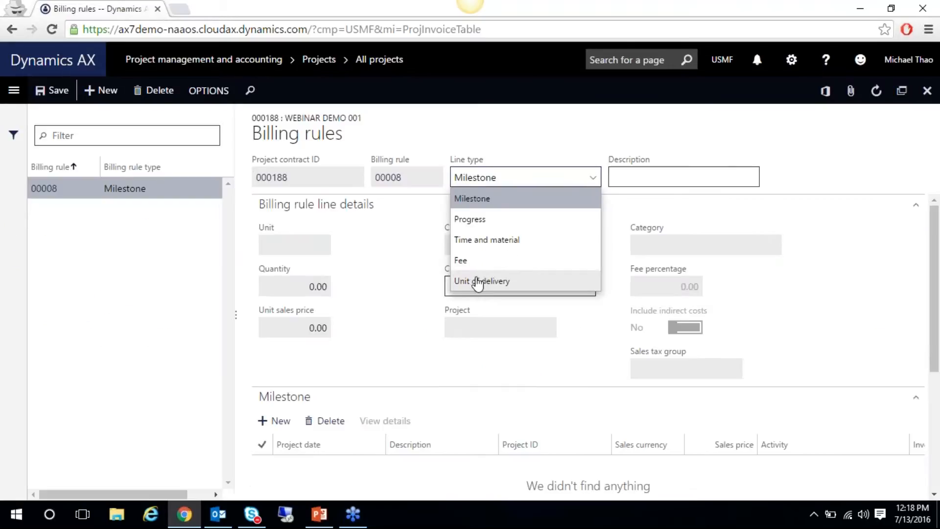
Make billing rule 00008 a Unit of delivery line '250 Hours of Training', 250 hr at 150.00
left_click(691, 245)
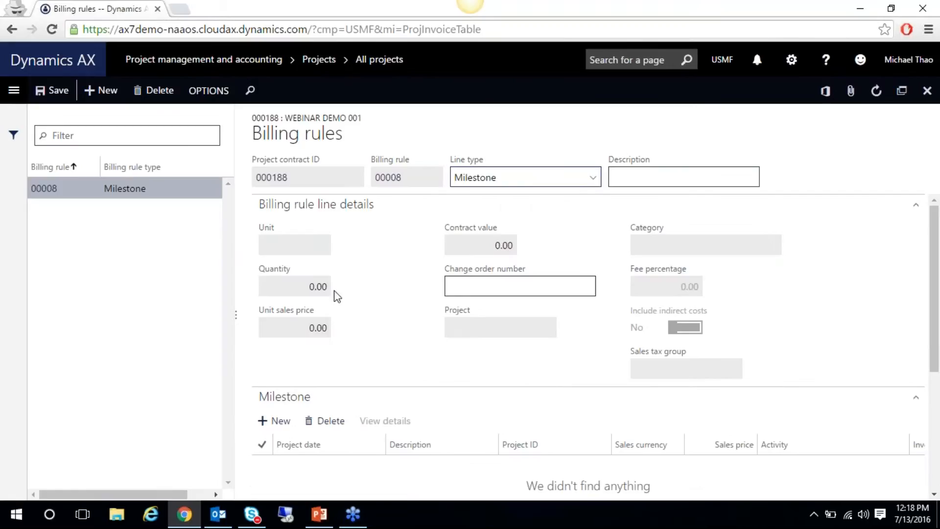
left_click(594, 183)
left_click(483, 280)
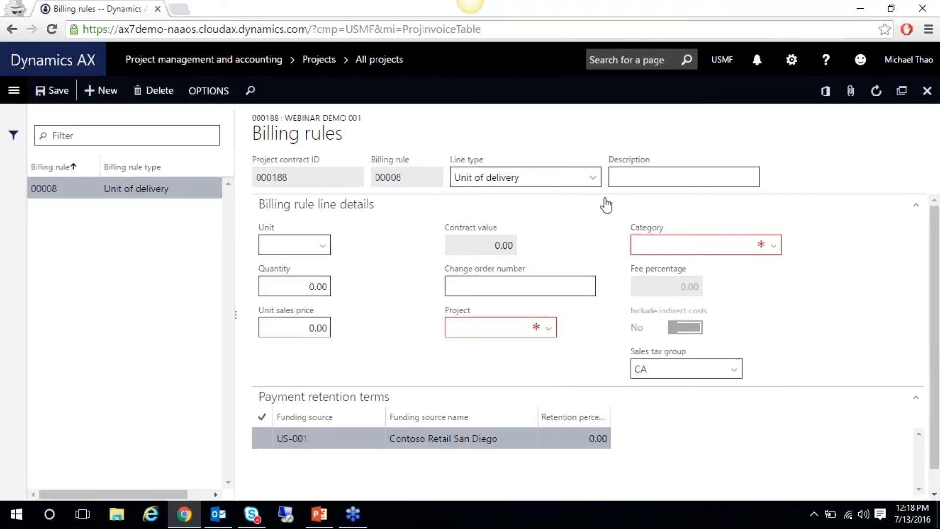
left_click(650, 177)
type("250 Hours")
key("Tab")
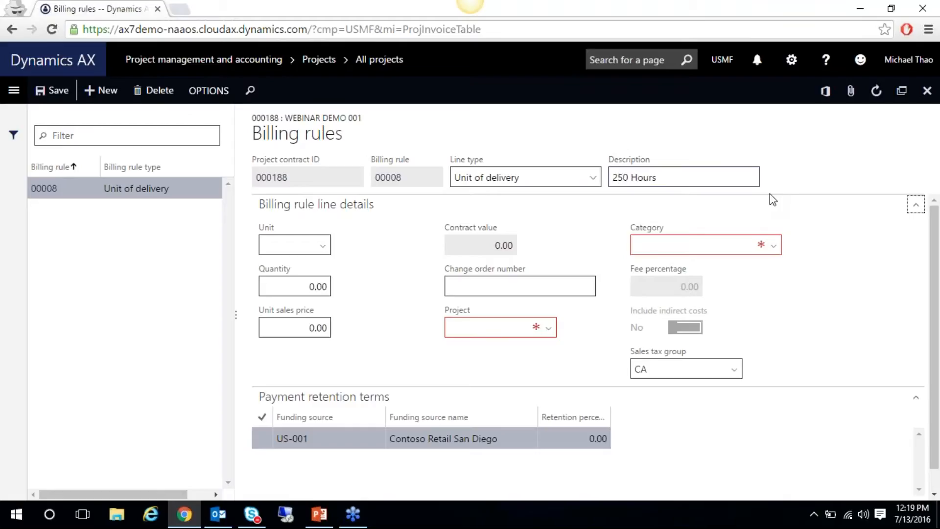
left_click(727, 182)
type("of Training")
type("hr")
key("Tab")
type("250")
key("Tab")
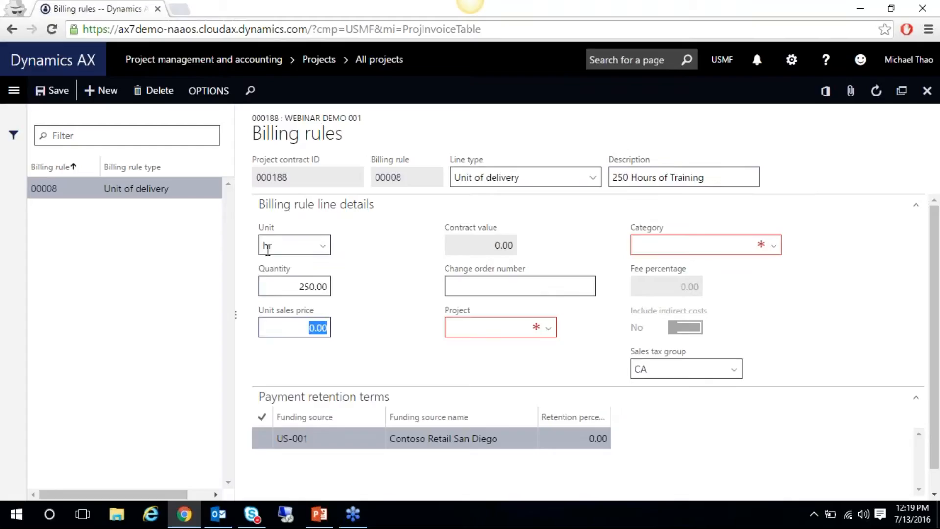
type("150")
key("Tab")
Link the billing rule to project 000197 with 10% retention for US-001, then save and close
left_click(460, 324)
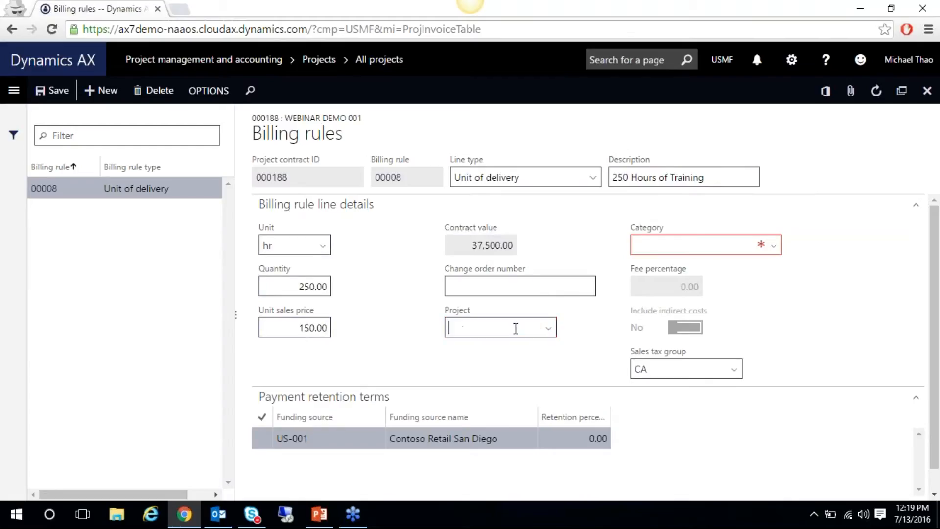
left_click(553, 330)
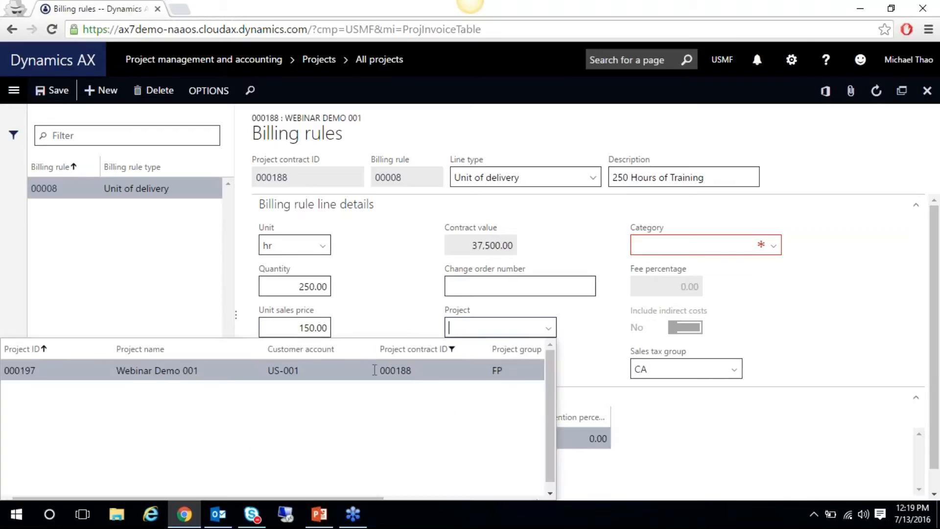
left_click(362, 370)
scroll(935, 267, "down", 1)
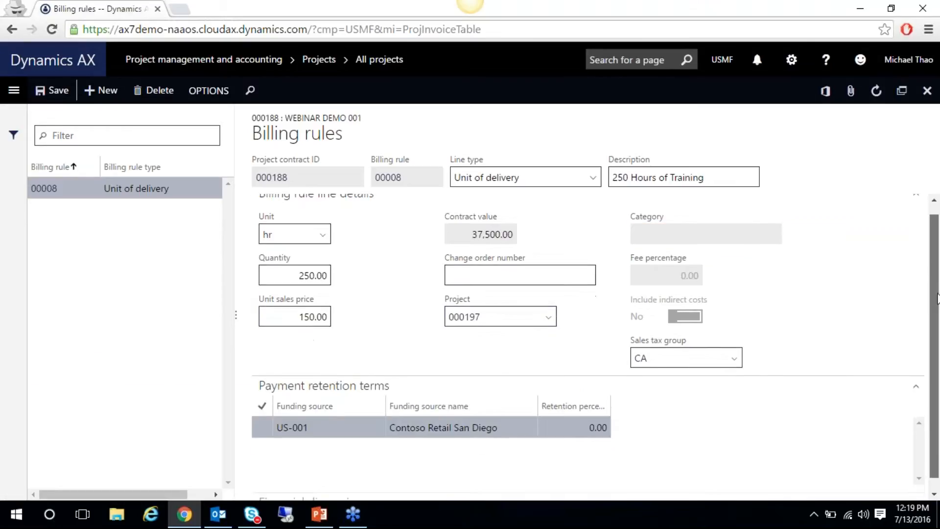
left_click(569, 419)
left_click_drag(575, 416, 677, 416)
type("1")
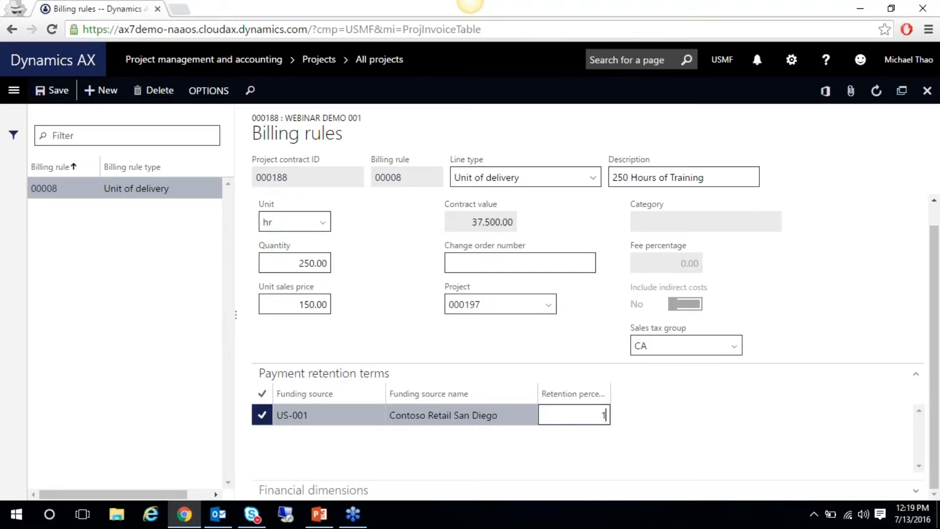
type("0")
key("Tab")
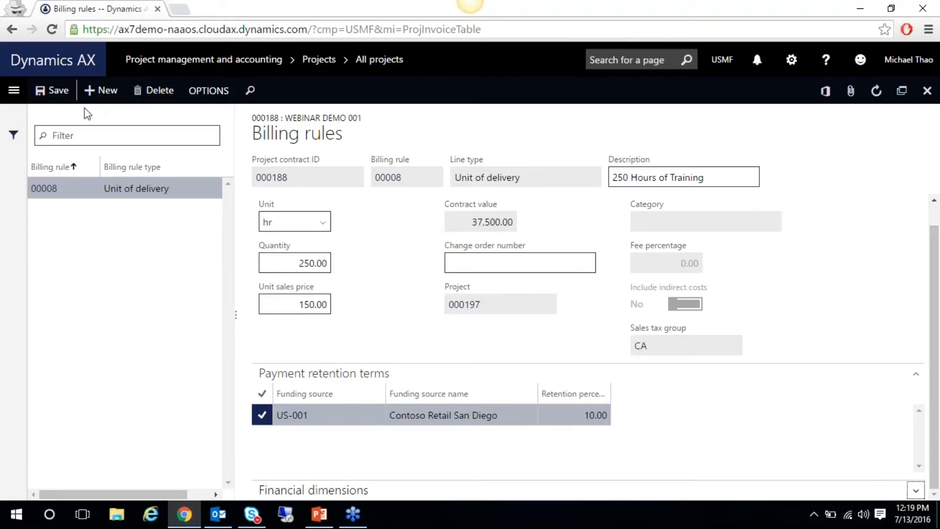
left_click(64, 98)
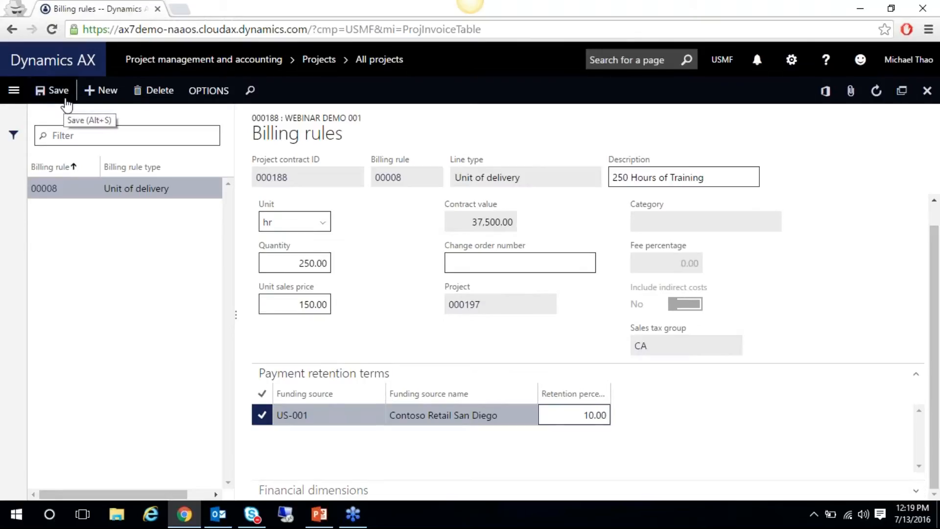
left_click(928, 92)
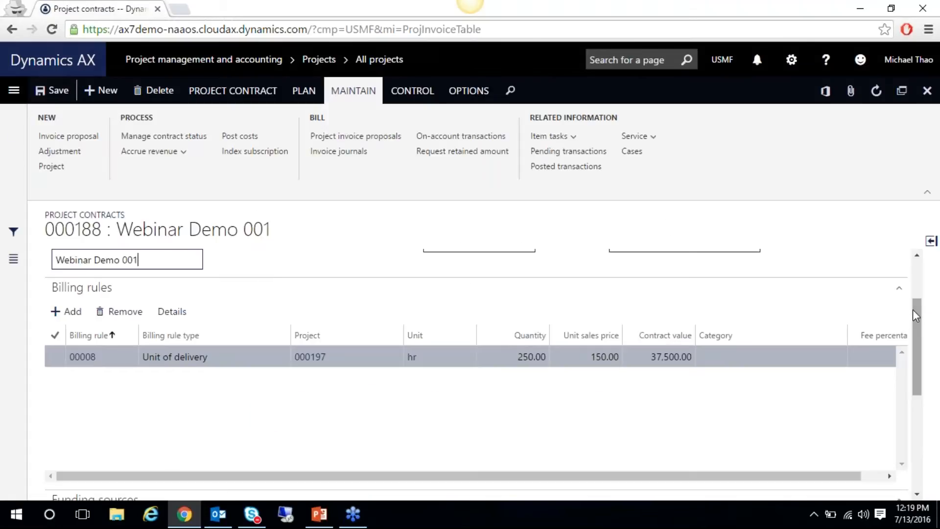
Give funding source US-001 customer payment retention term 000001, review the term, and save the contract
left_click_drag(919, 311, 916, 394)
left_click_drag(713, 482, 830, 452)
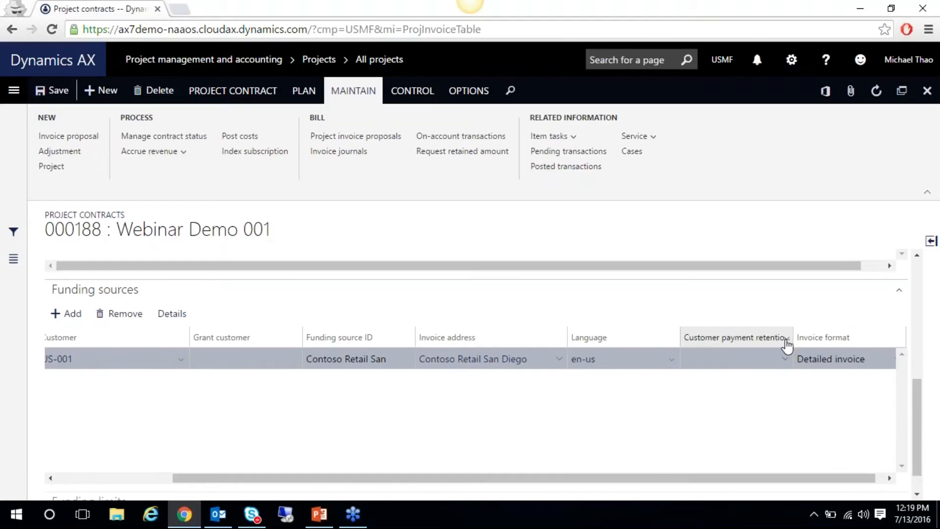
left_click(785, 362)
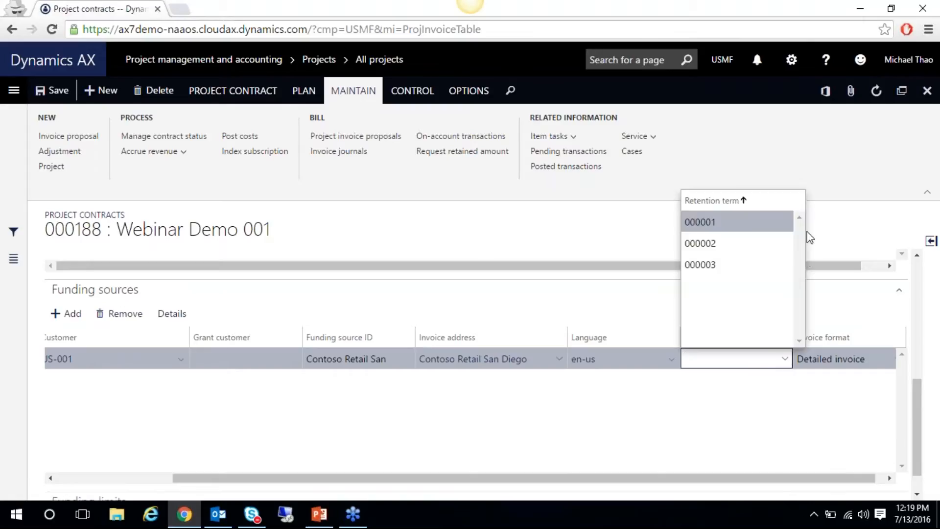
left_click(716, 229)
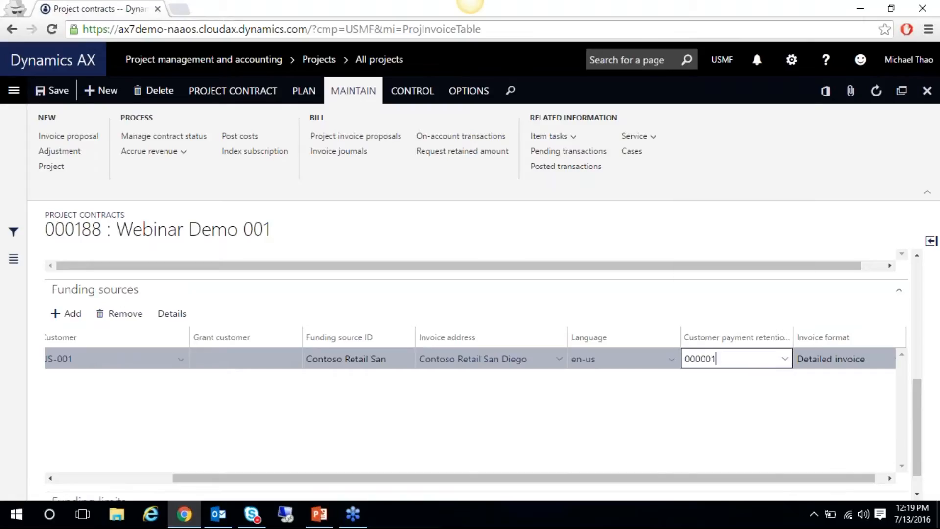
left_click(626, 364)
left_click(702, 360)
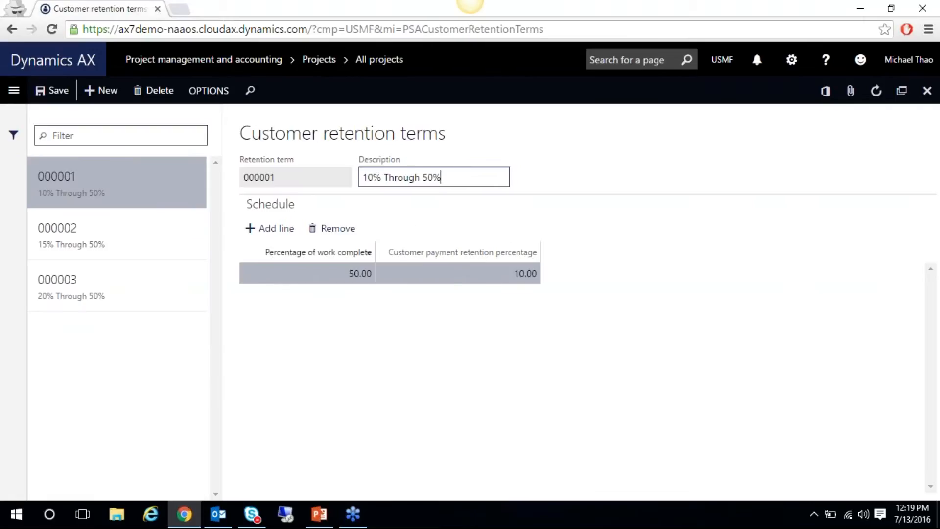
left_click(927, 91)
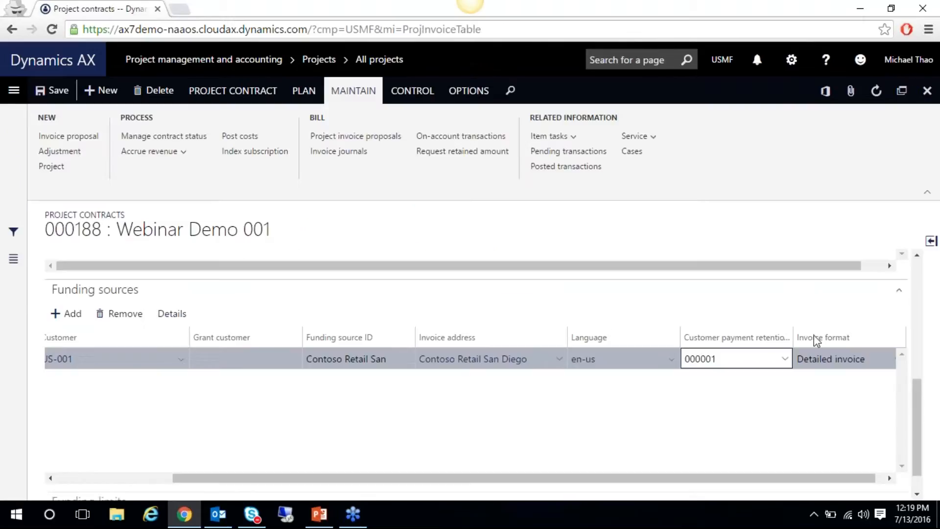
scroll(918, 475, "down", 1)
scroll(888, 341, "up", 5)
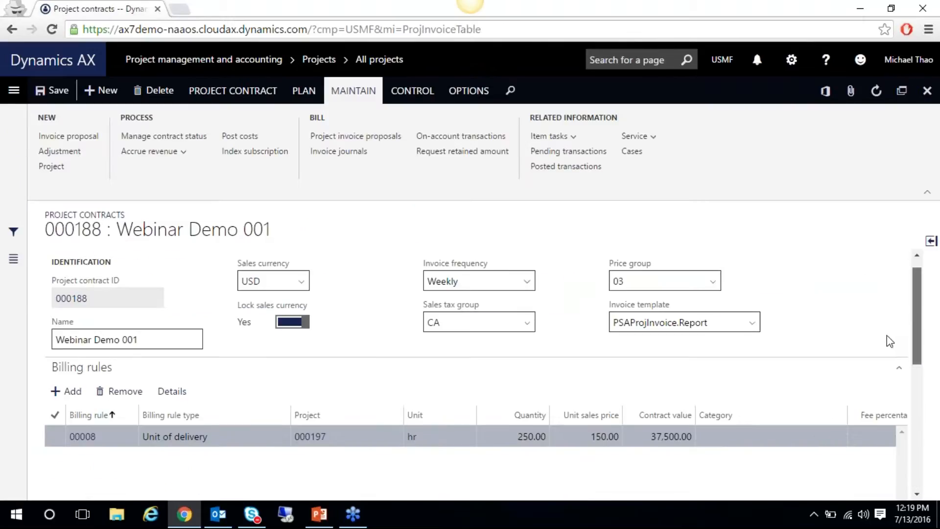
left_click(58, 91)
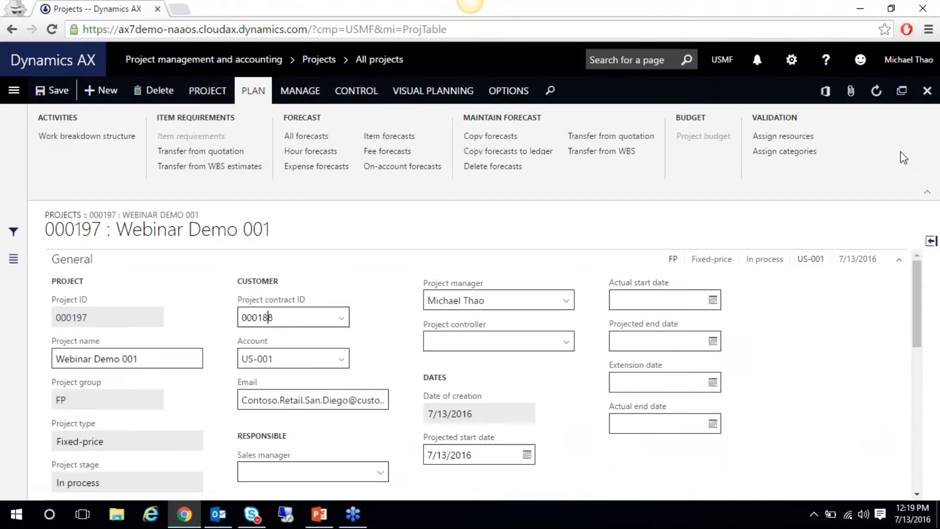
Under project 000197's Payment retention terms, choose customer retention term 000001 for US-001
scroll(906, 386, "down", 4)
scroll(906, 386, "down", 4)
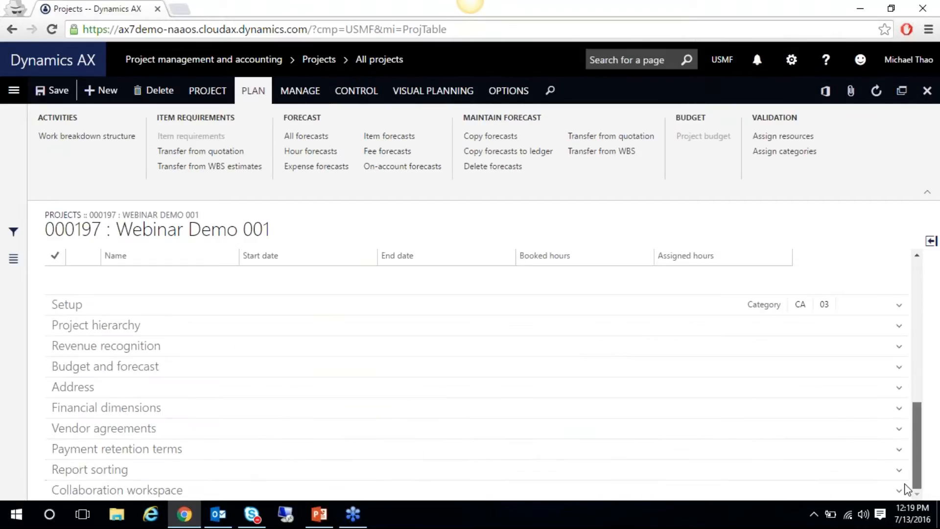
left_click(236, 458)
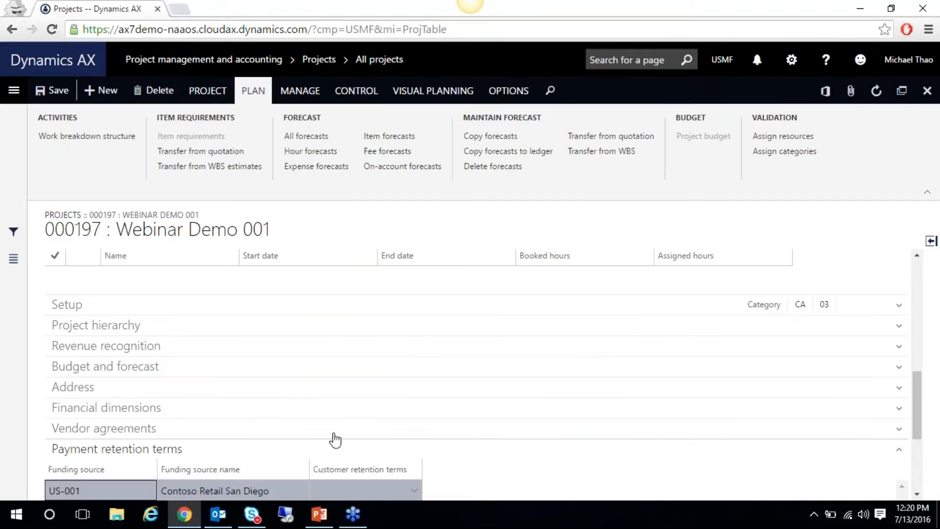
scroll(920, 396, "down", 3)
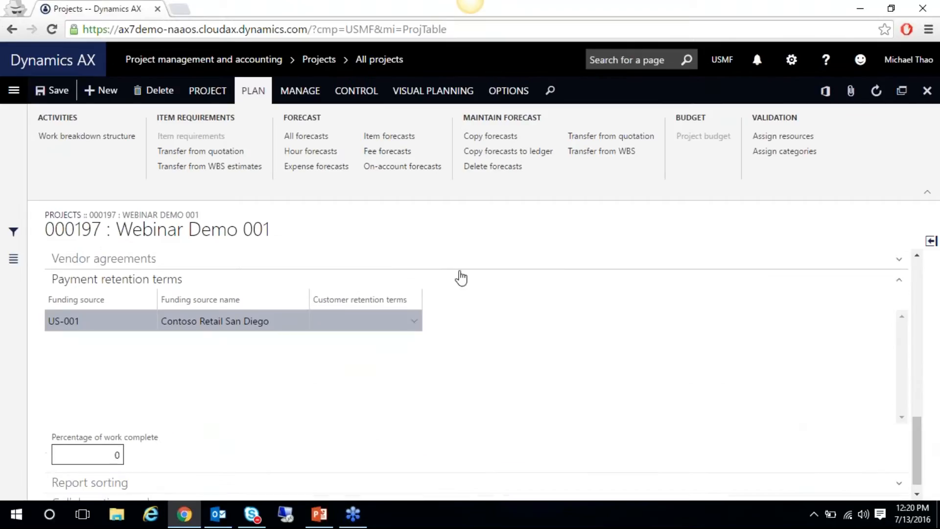
left_click(416, 328)
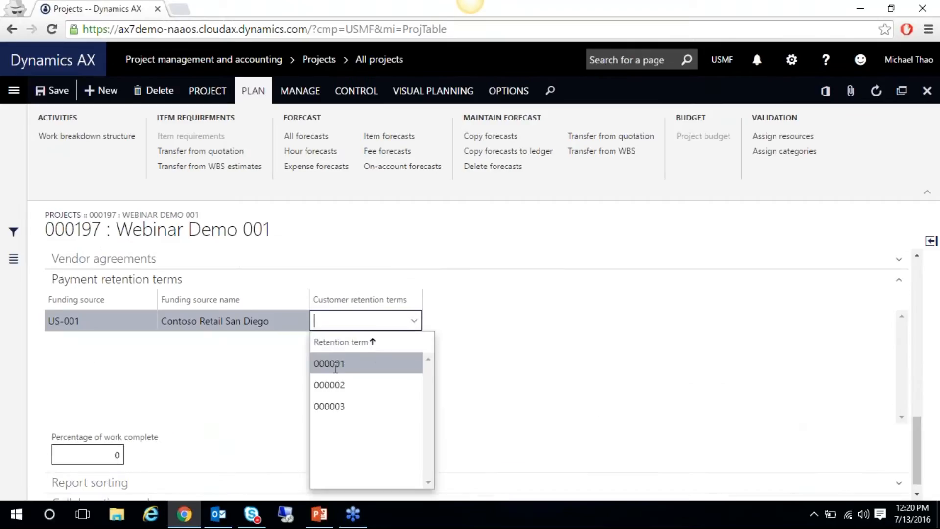
left_click(345, 362)
left_click(87, 455)
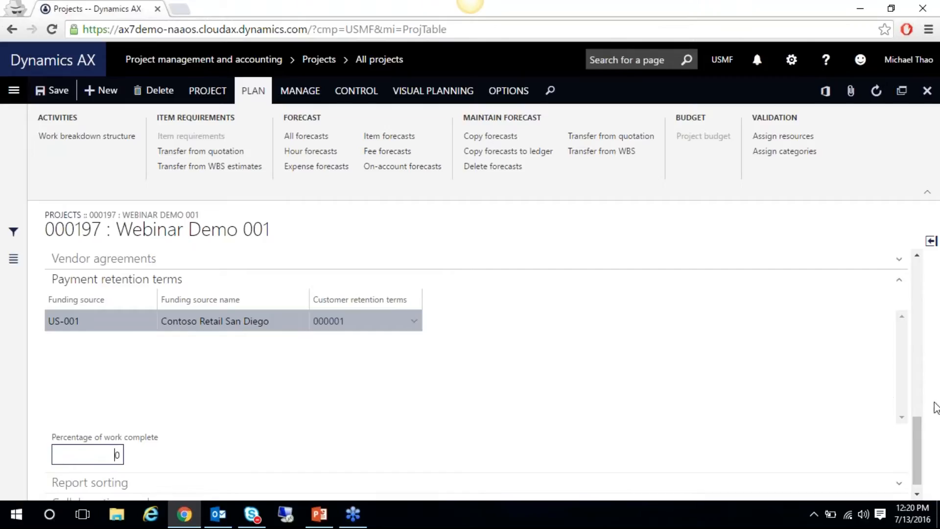
left_click_drag(913, 428, 889, 245)
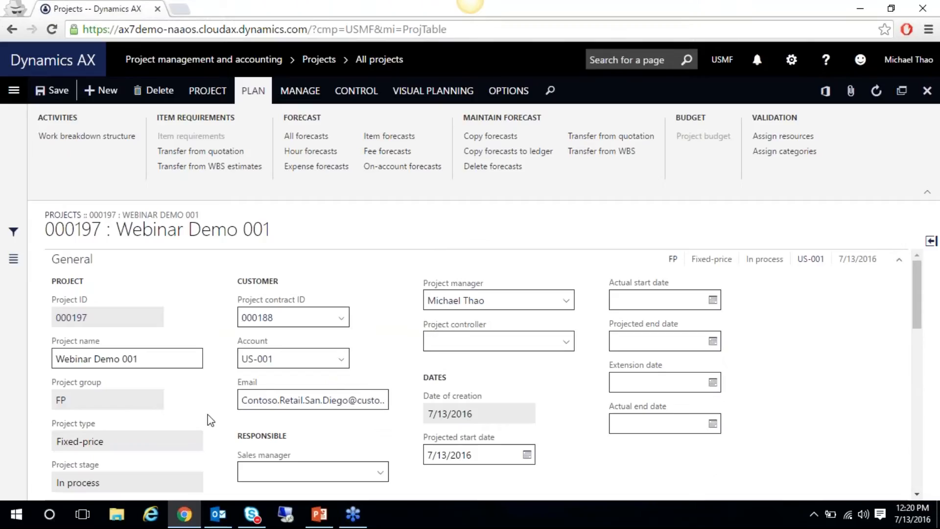
Present slide 12, Work Breakdown Structure, as a full-screen slide show
mouse_move(325, 513)
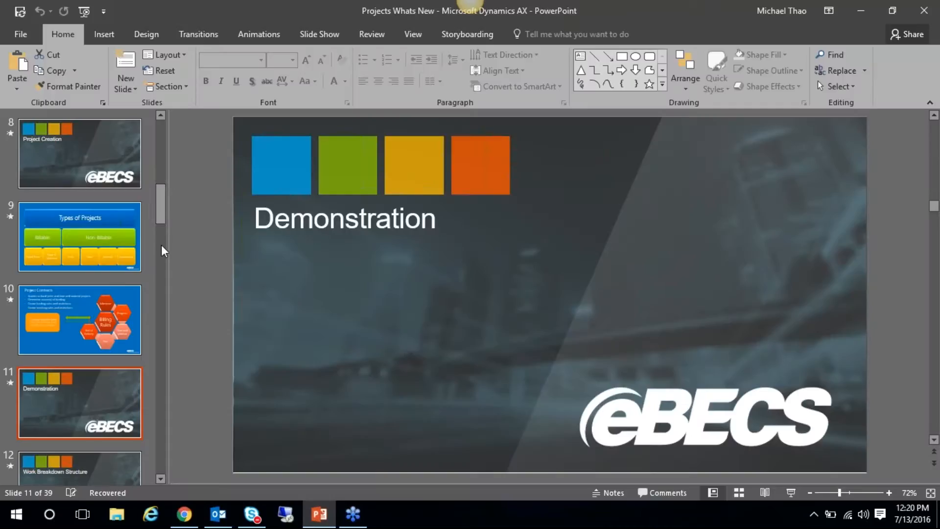
left_click_drag(161, 201, 164, 227)
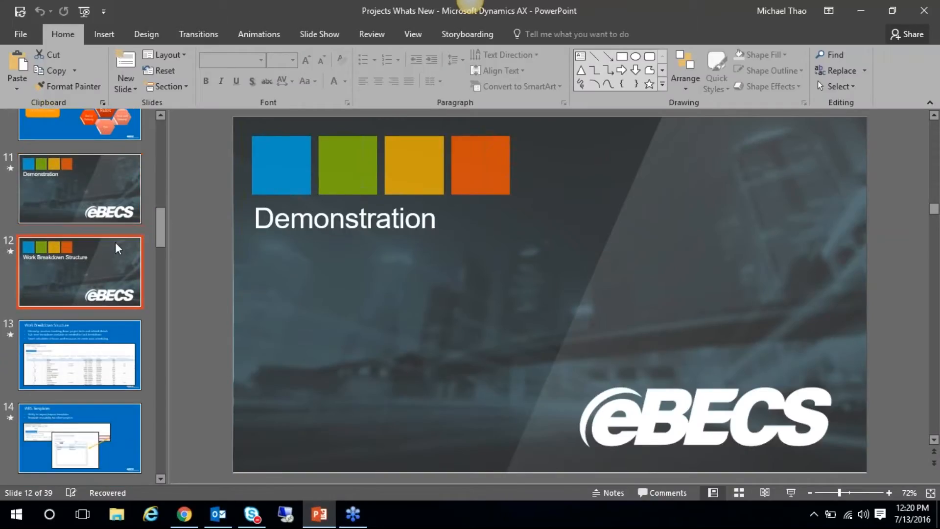
left_click(116, 242)
left_click(790, 493)
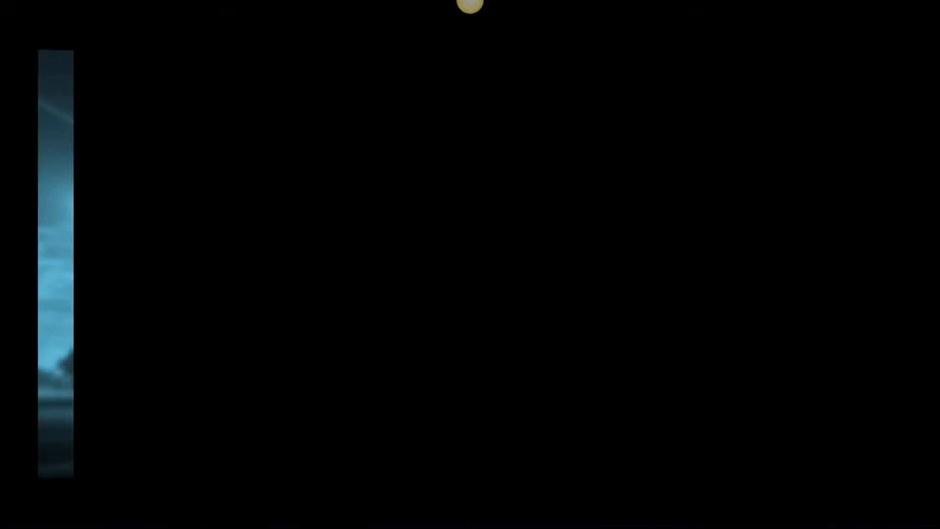
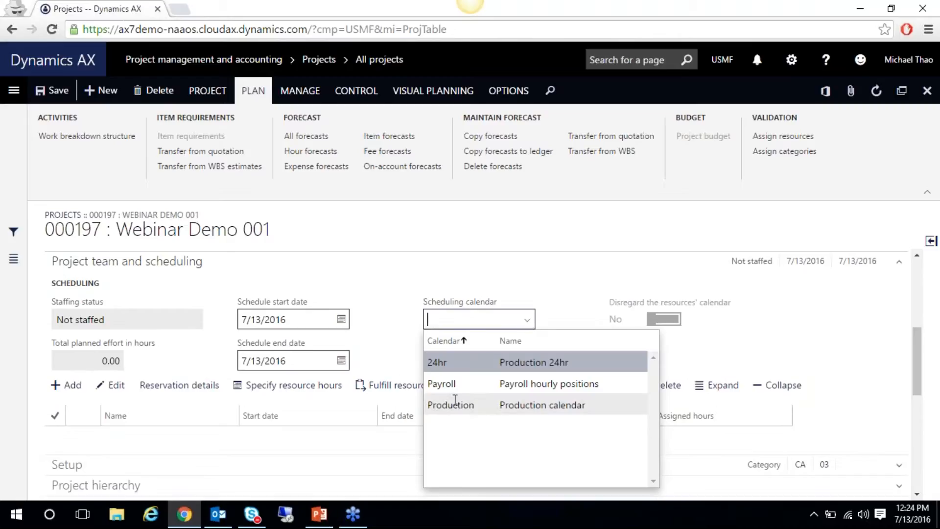
Put the project on the Production calendar and create a Team member role with 1 resource
left_click(450, 405)
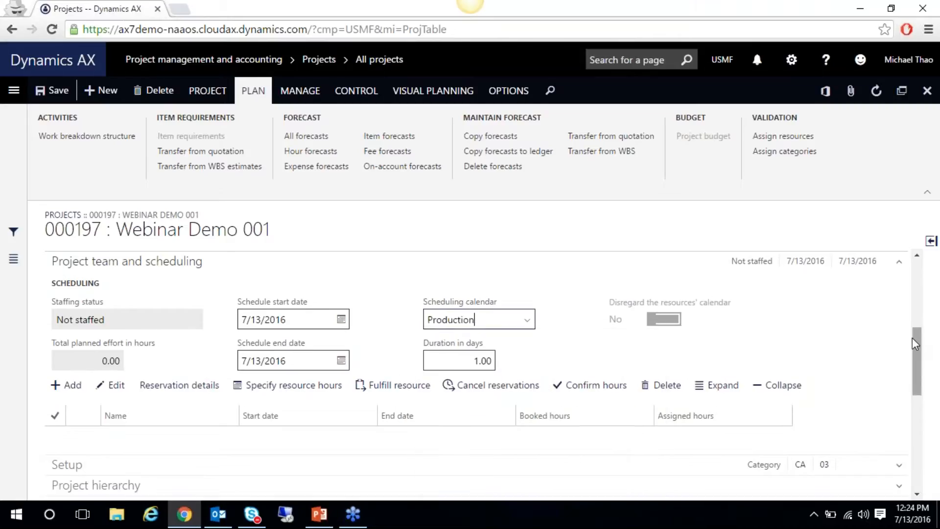
left_click_drag(918, 347, 923, 367)
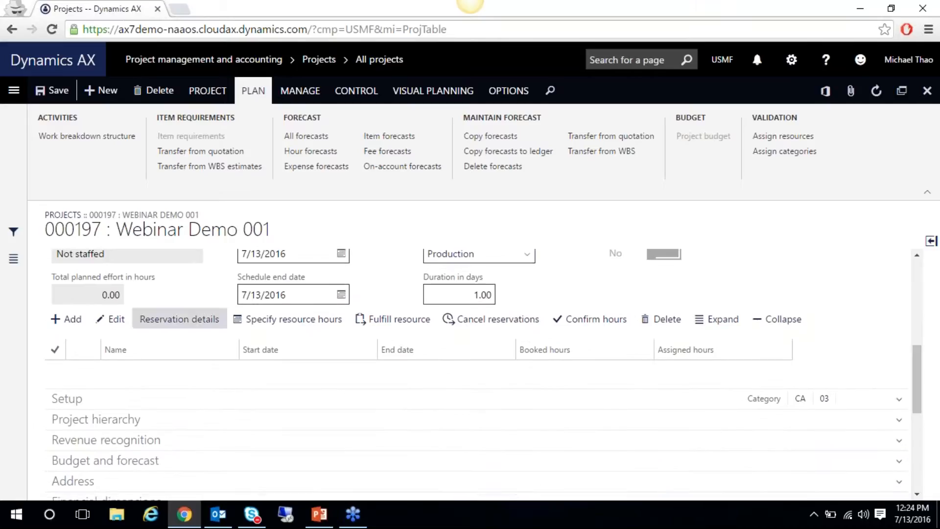
left_click(86, 319)
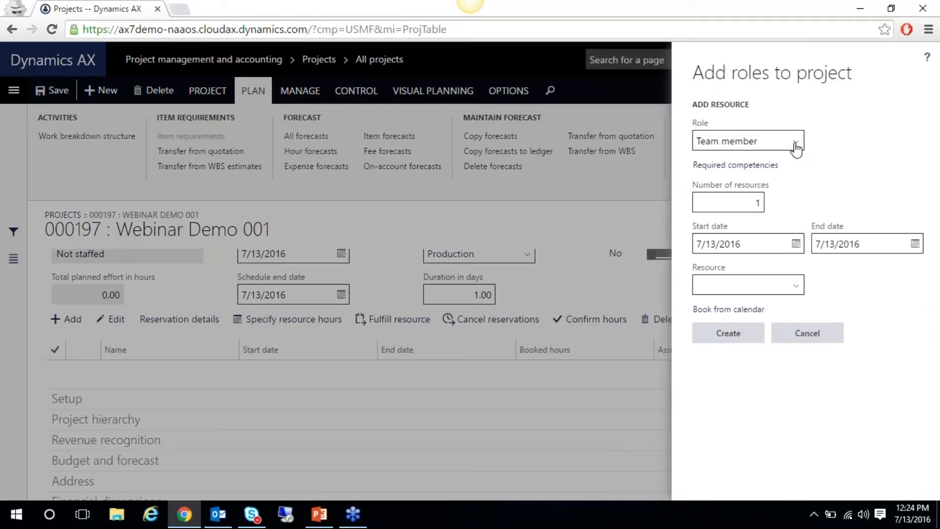
left_click(795, 143)
left_click(795, 143)
left_click(732, 201)
left_click(750, 284)
type("Michael Thaq")
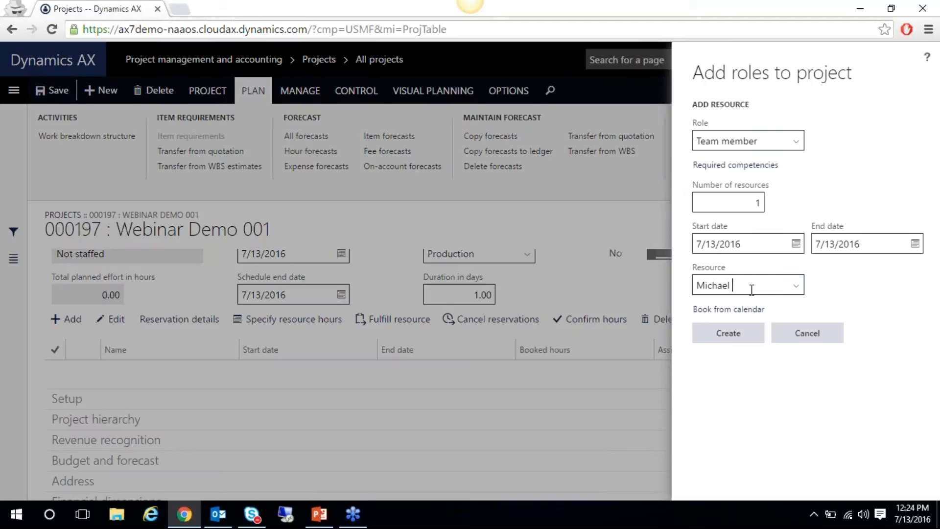
left_click(716, 337)
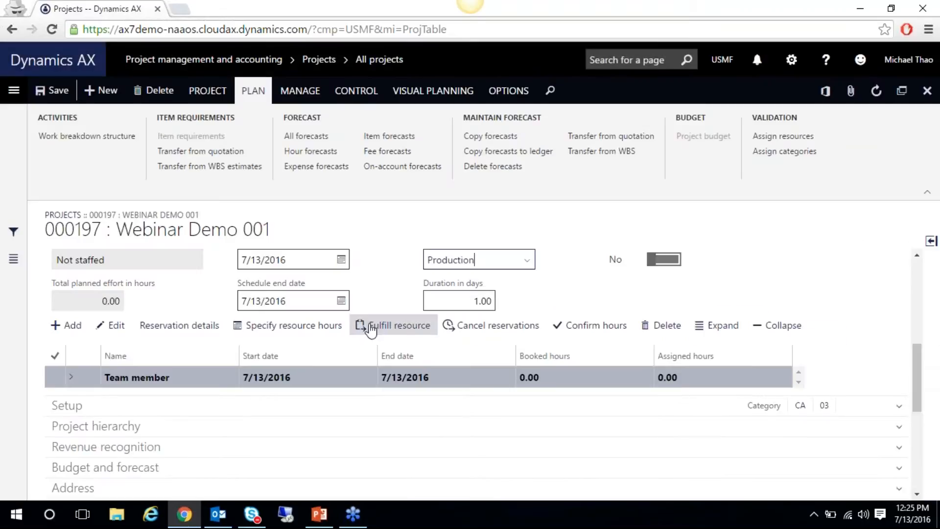
Expand the Team member role to show its Team member 1 slot
scroll(913, 372, "down", 1)
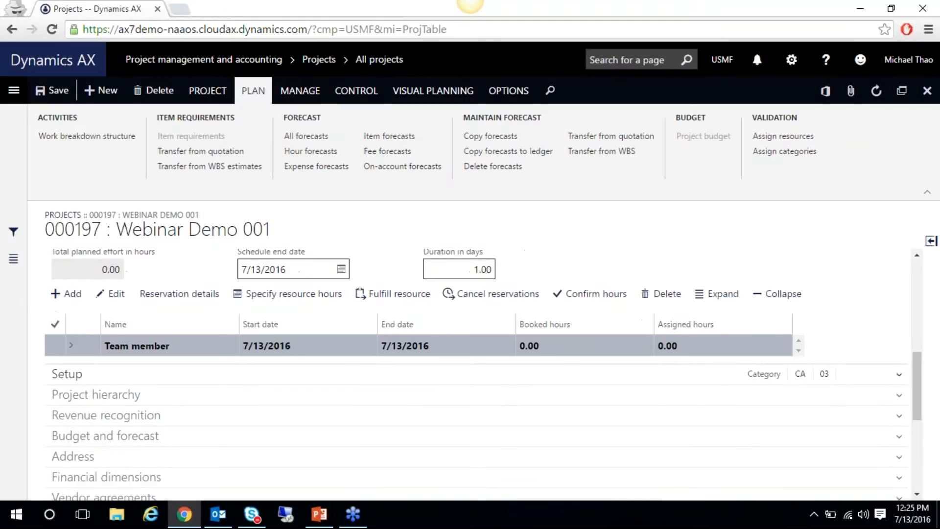
left_click(71, 346)
left_click(162, 367)
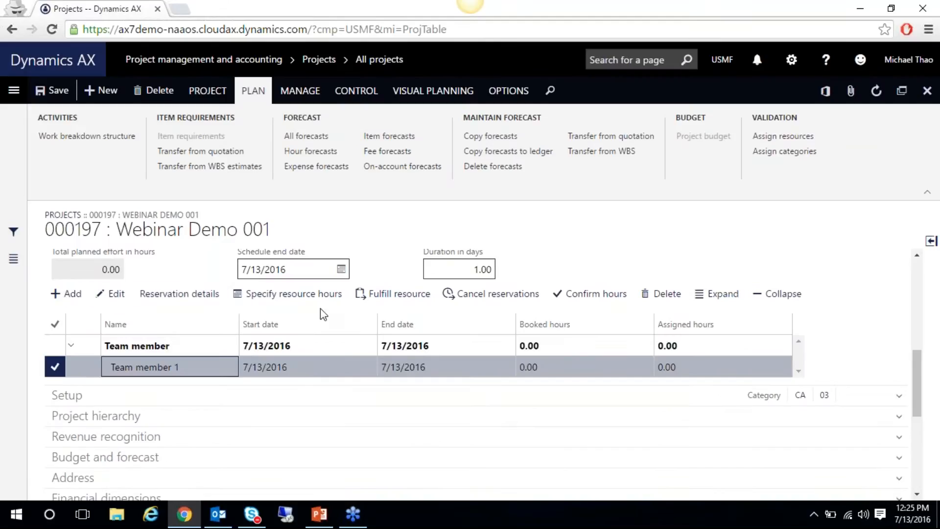
mouse_move(917, 389)
left_mouse_down()
mouse_move(903, 363)
mouse_move(910, 378)
left_mouse_up()
left_click(67, 326)
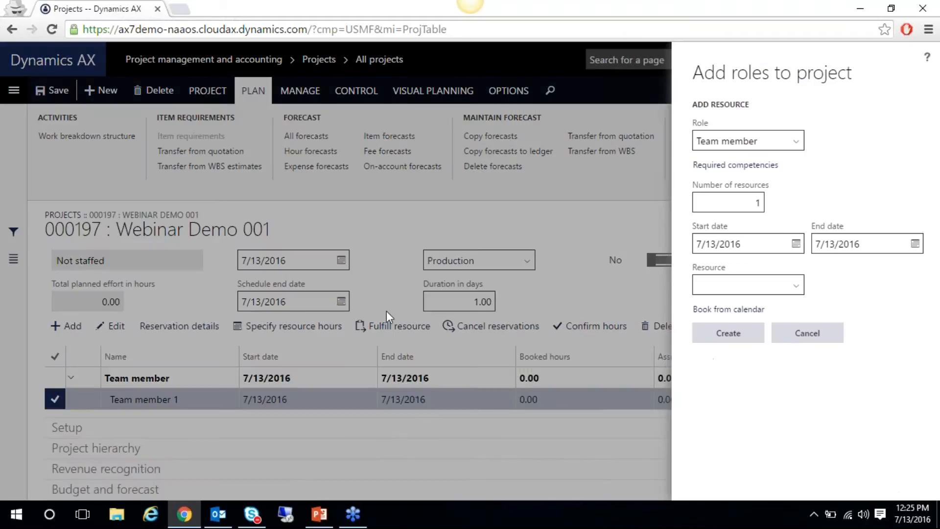
left_click(808, 333)
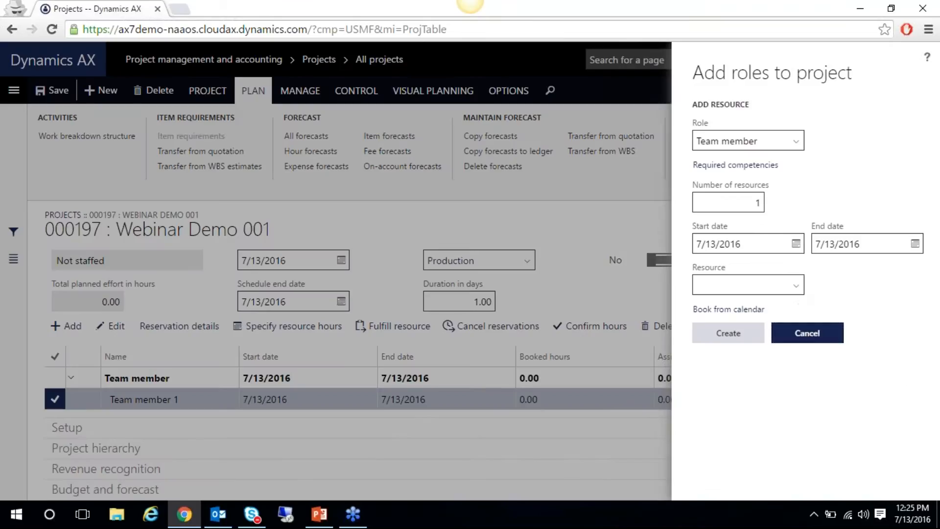
left_click(334, 379)
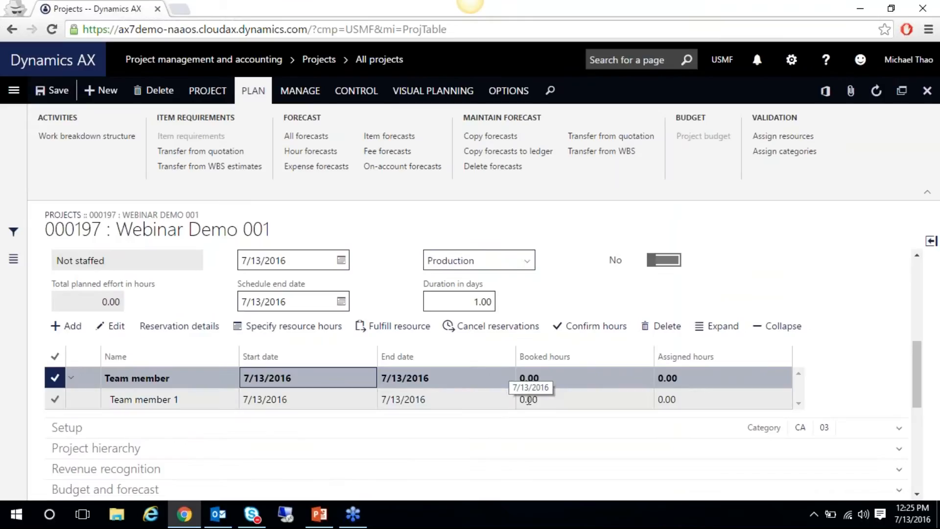
left_click(203, 399)
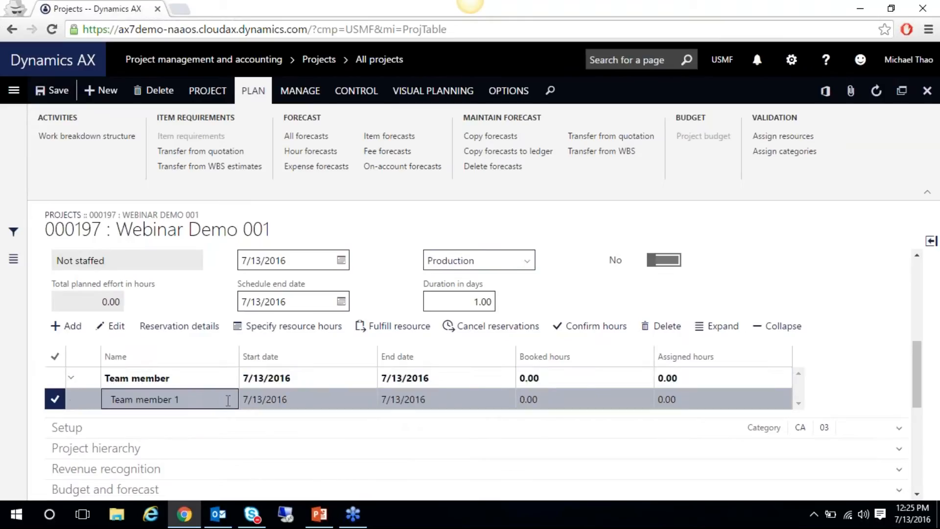
left_click(213, 383)
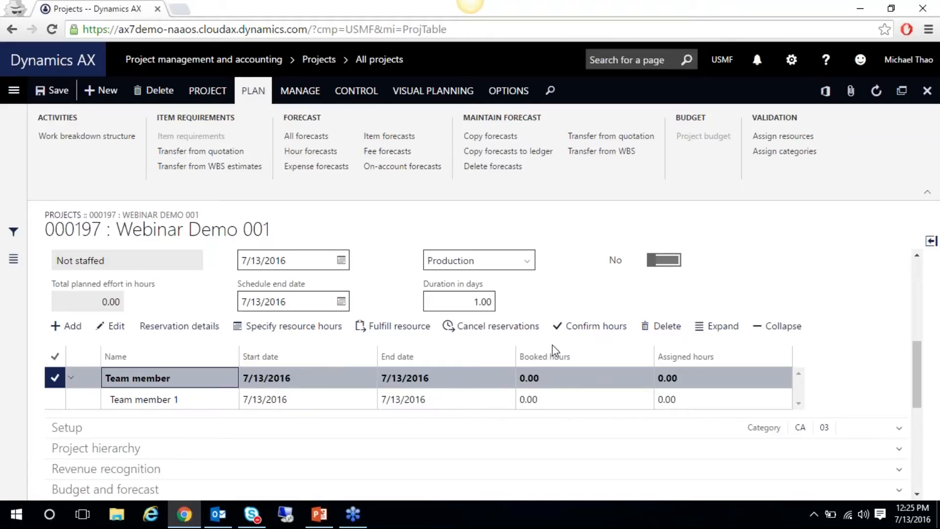
left_click(705, 329)
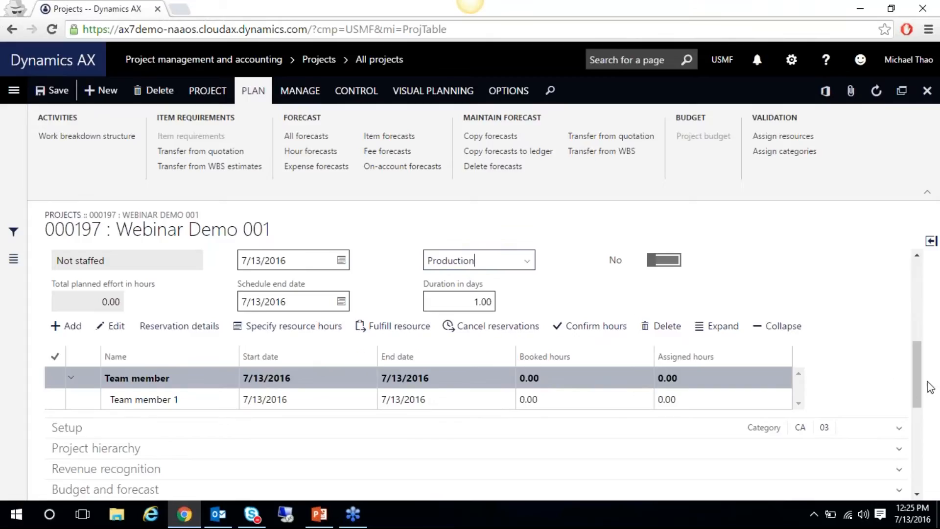
scroll(915, 372, "up", 1)
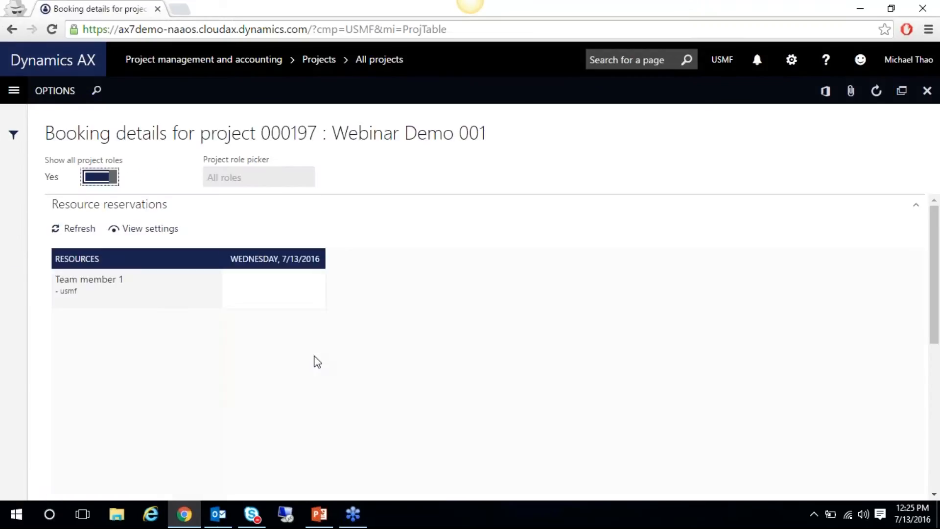
left_click(198, 293)
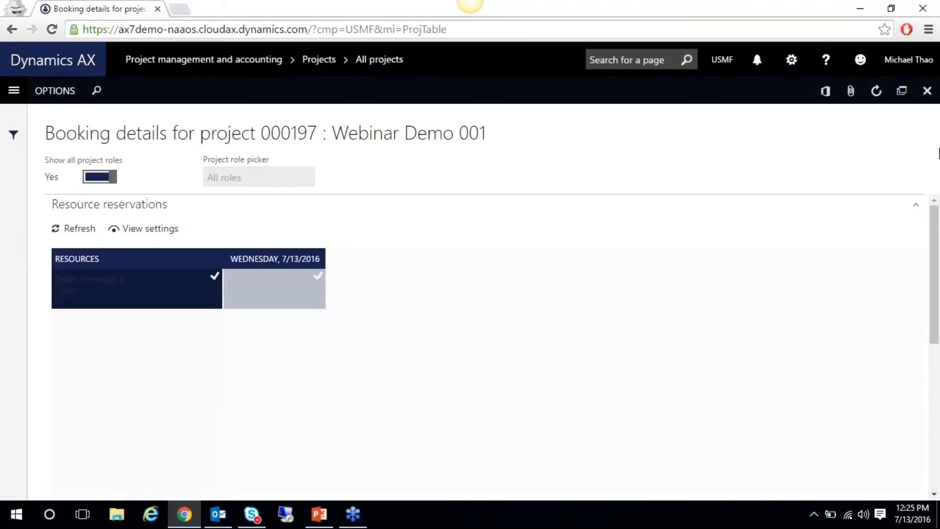
left_click(927, 90)
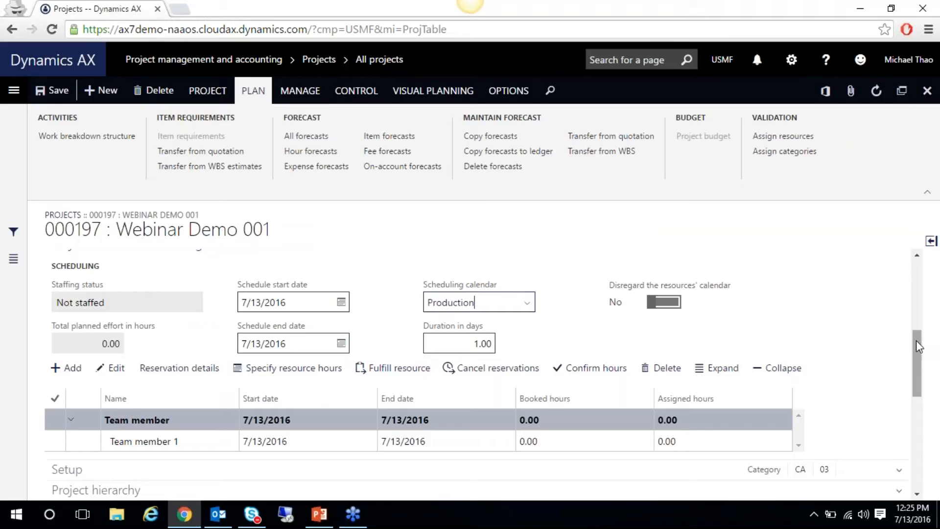
mouse_move(914, 342)
left_mouse_down()
mouse_move(913, 325)
mouse_move(913, 355)
left_mouse_up()
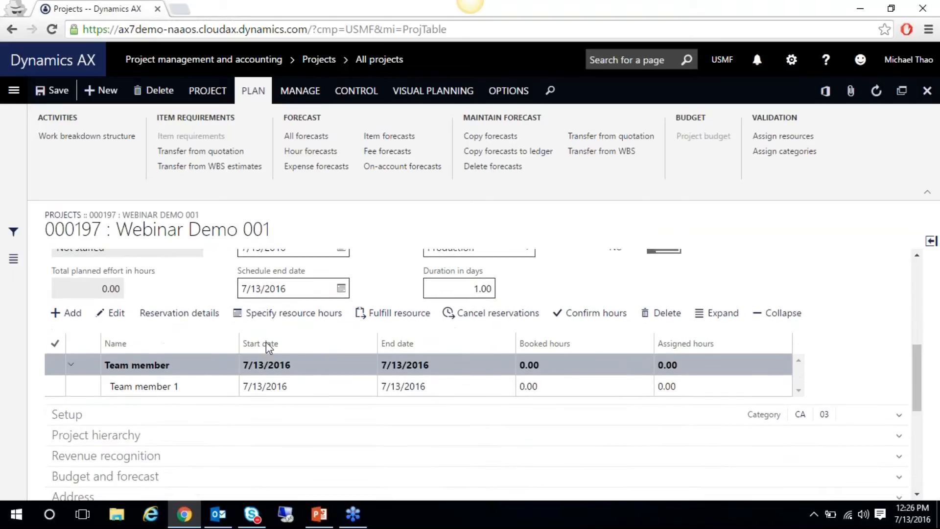
left_click(116, 313)
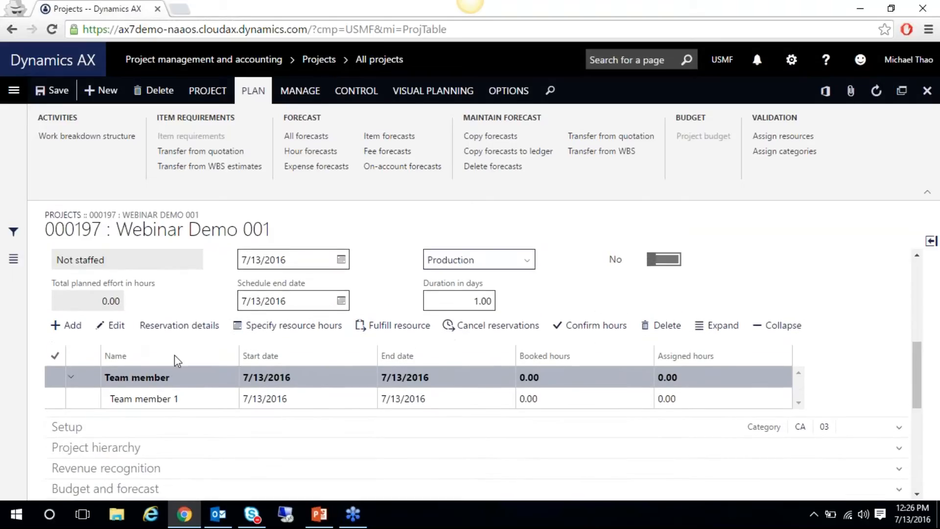
left_click(176, 399)
left_click(121, 325)
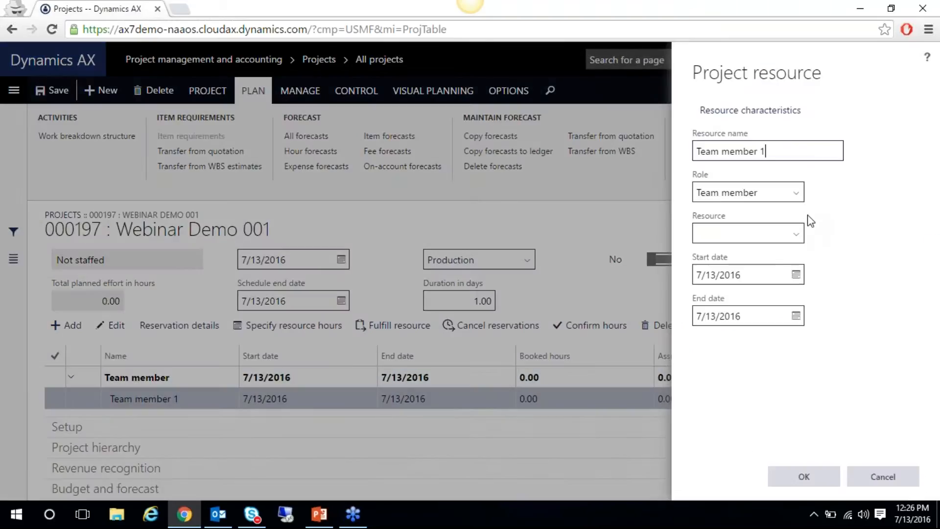
Fill the Team member 1 slot with the first listed worker from the Resource list
left_click(799, 236)
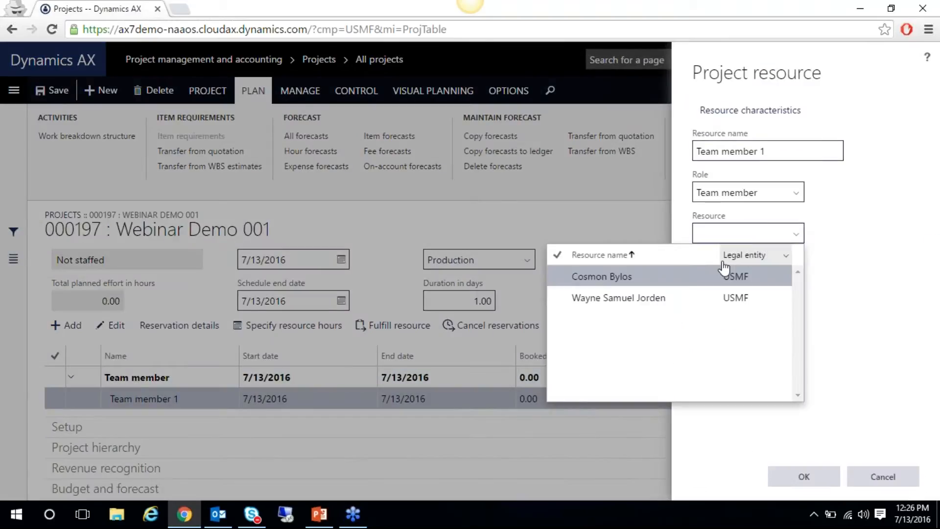
left_click(602, 276)
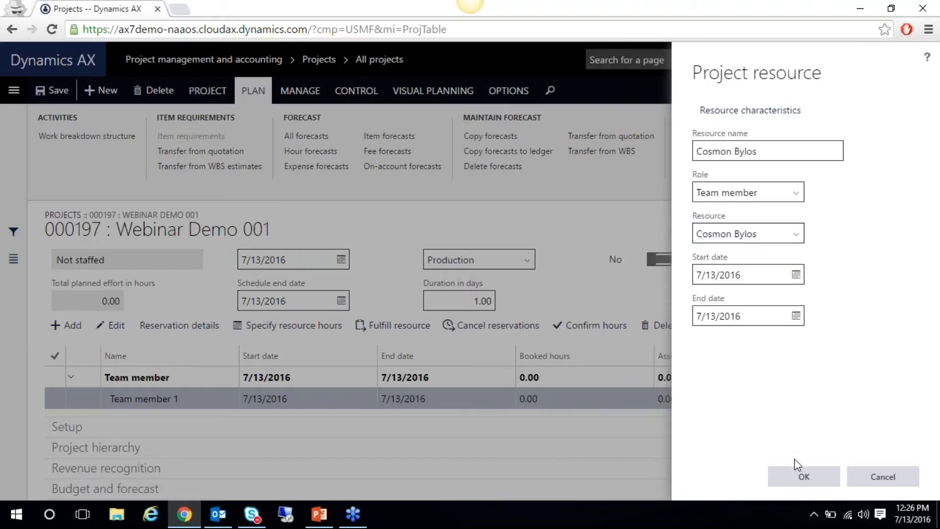
left_click(798, 480)
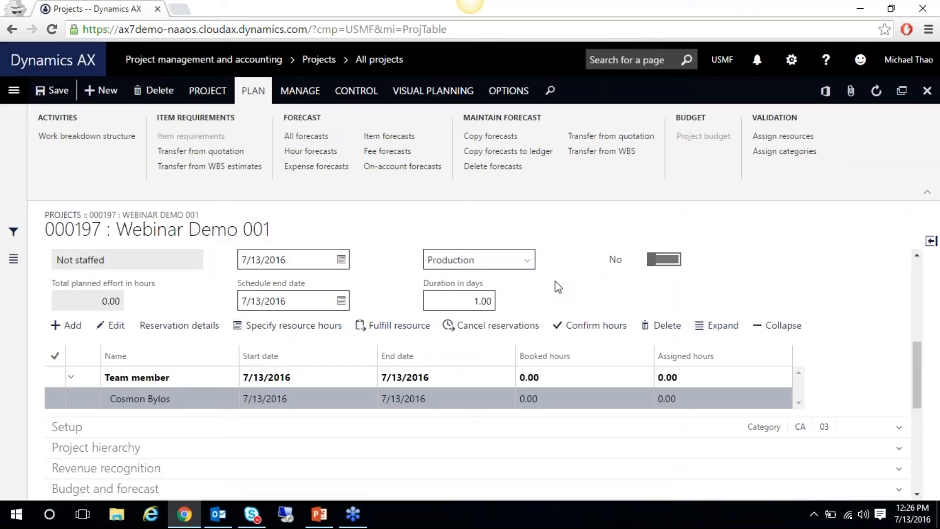
left_click(232, 396)
left_click(184, 399)
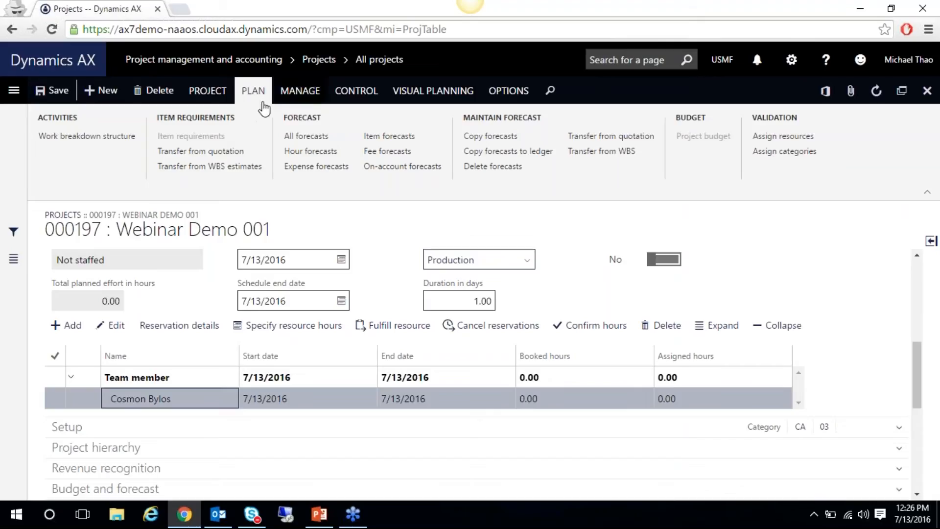
left_click(101, 139)
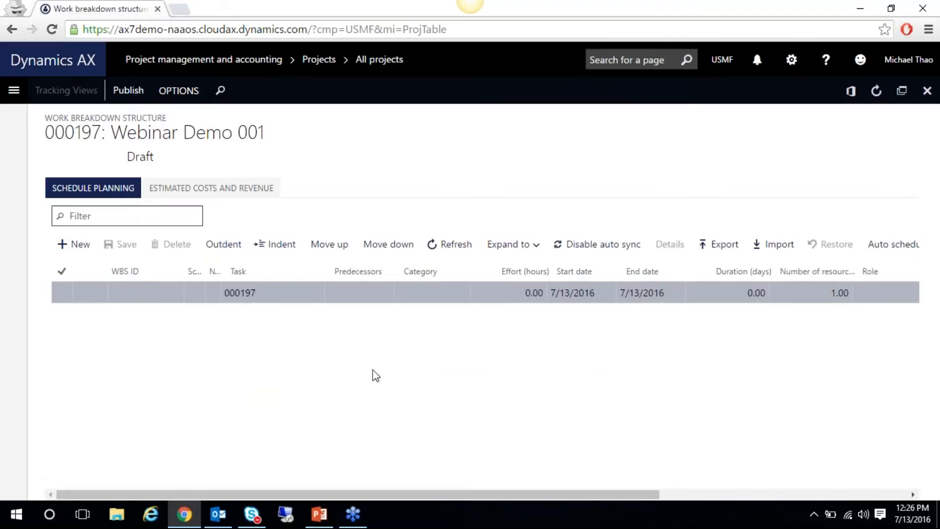
Add a 'Test Step' task with category Apprentice, 16 effort hours and 2 resources
left_click(77, 243)
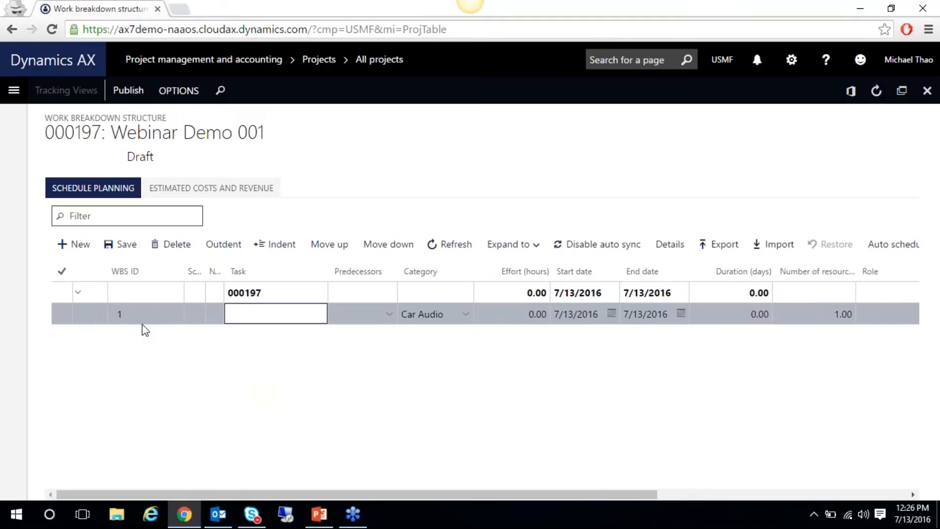
type("Test Step")
key("Tab")
key("Tab")
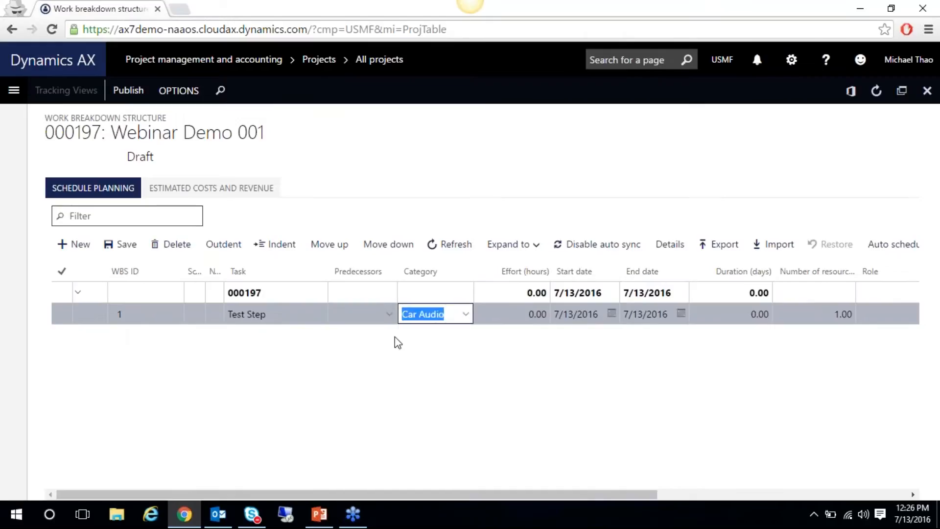
left_click(466, 314)
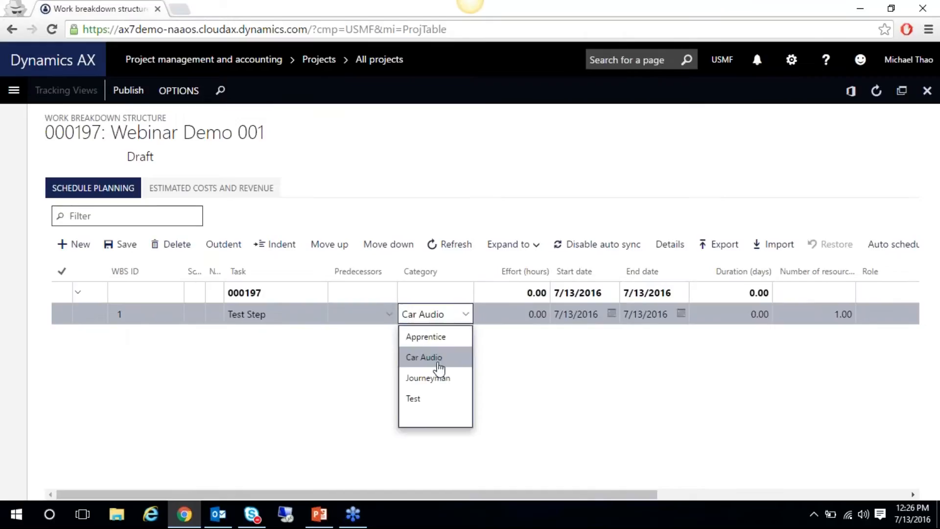
left_click(439, 338)
left_click_drag(509, 496, 579, 495)
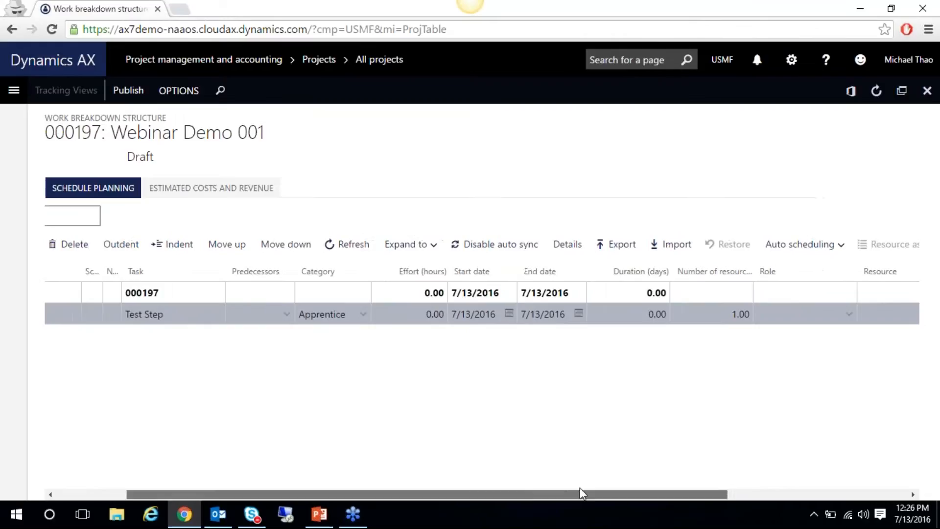
left_click(414, 312)
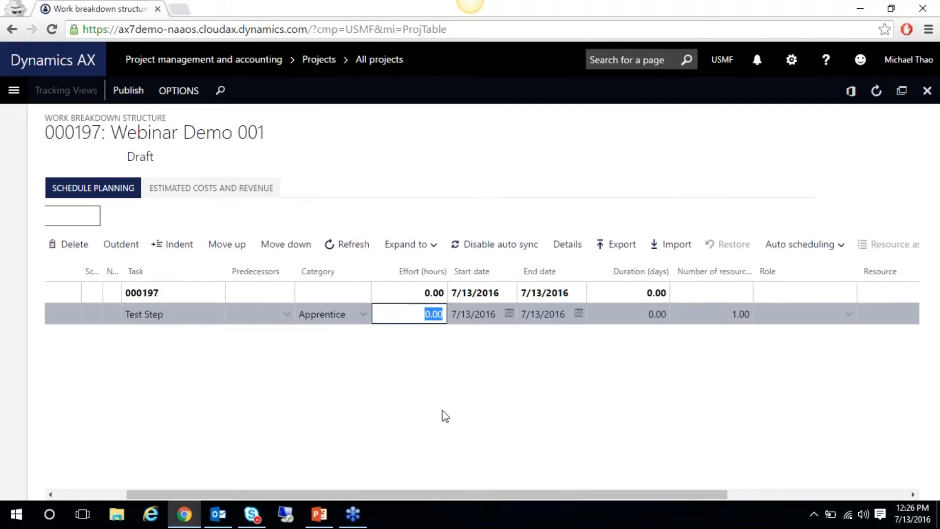
type("16")
key("Tab")
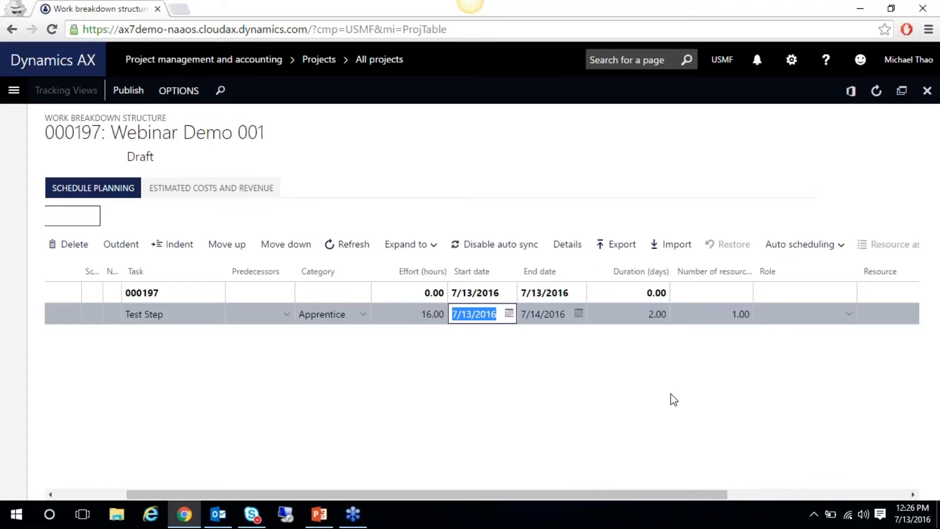
left_click(715, 317)
left_click(639, 315)
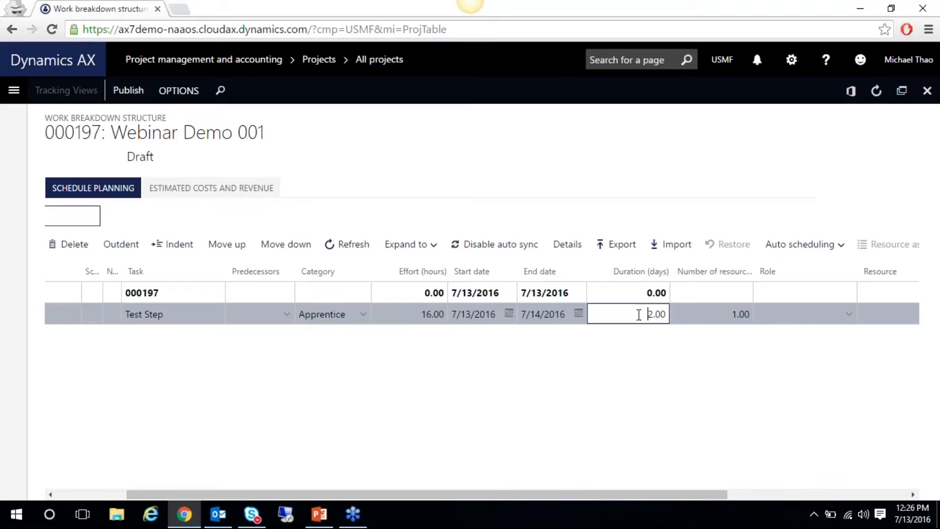
key("Tab")
type("2")
key("Tab")
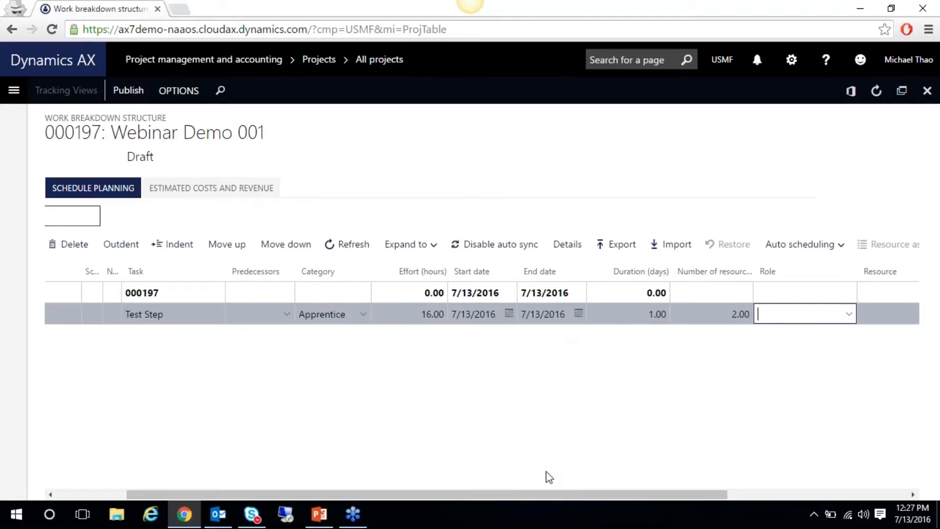
left_click_drag(531, 489, 429, 490)
Add 'Test Step 1.1' as a subtask of Test Step and save the WBS
left_click(76, 244)
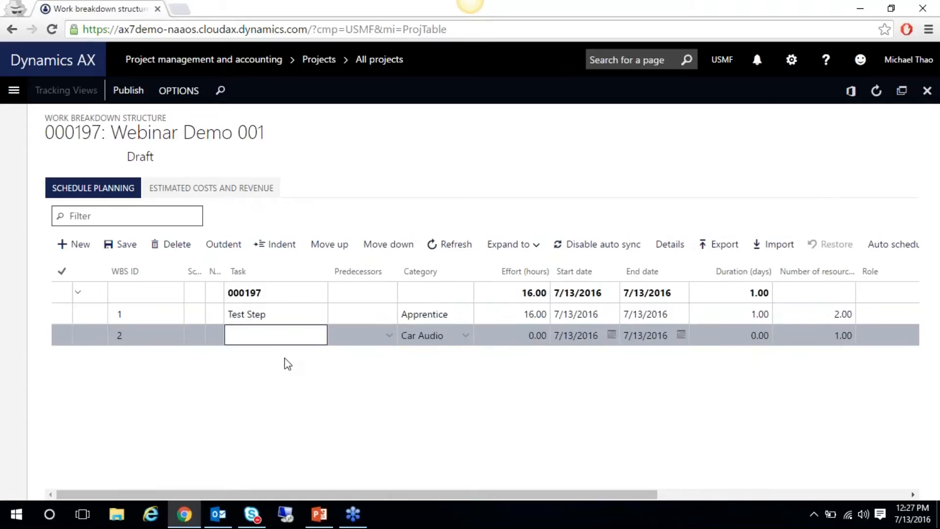
type("Test Step 1.1")
key("Tab")
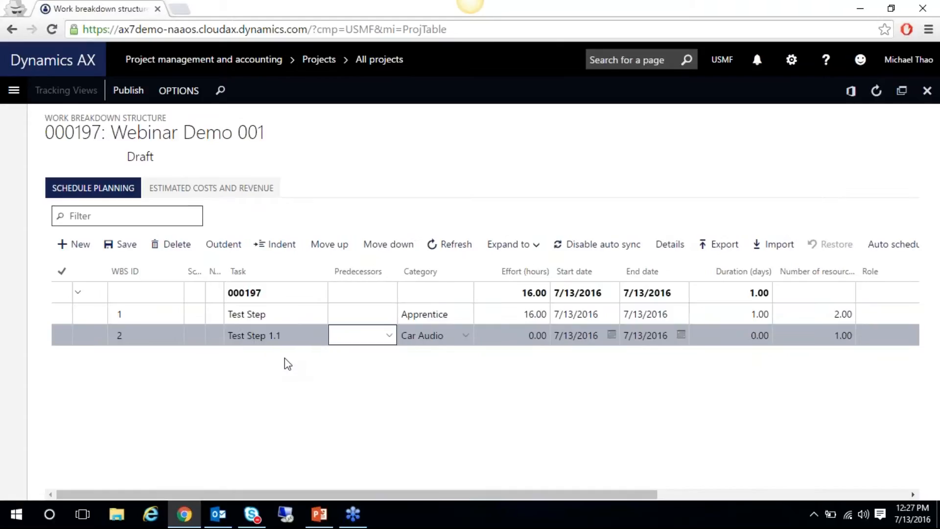
left_click(169, 338)
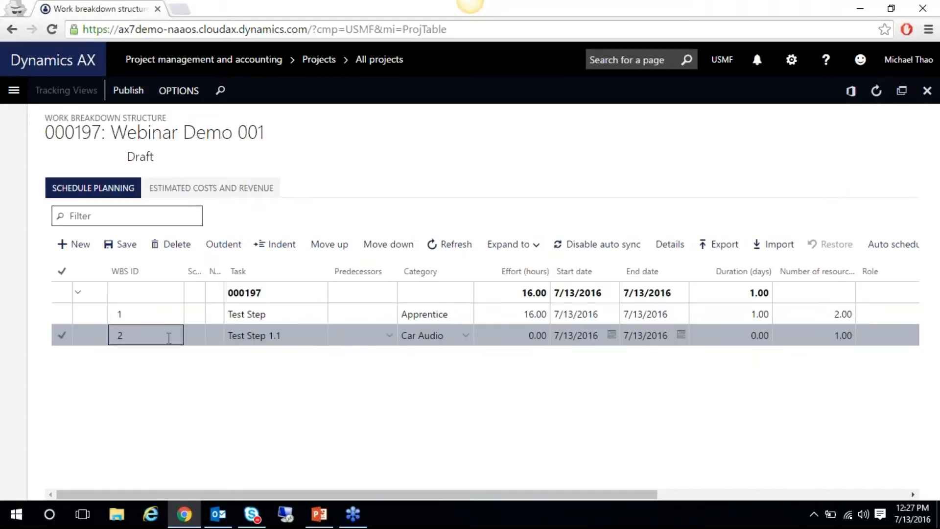
left_click(265, 246)
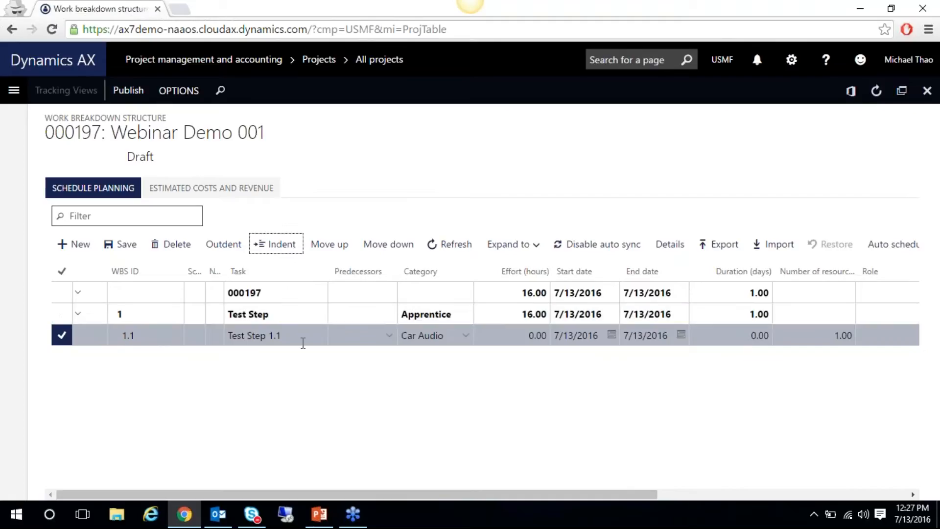
left_click(357, 338)
left_click(494, 336)
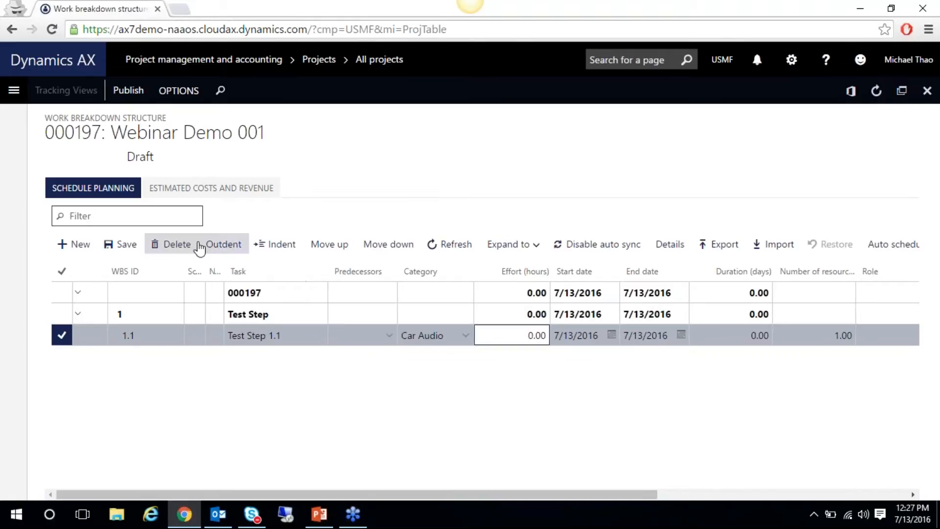
left_click(62, 293)
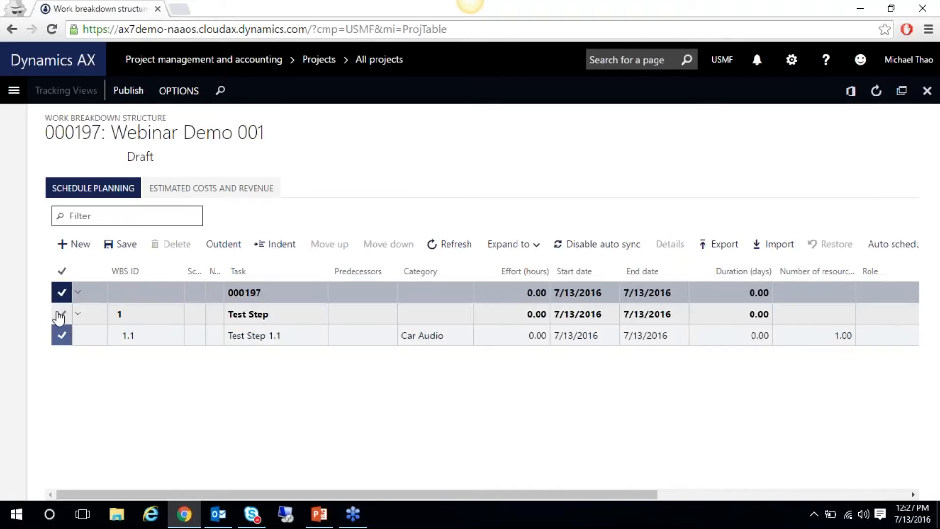
left_click(284, 335)
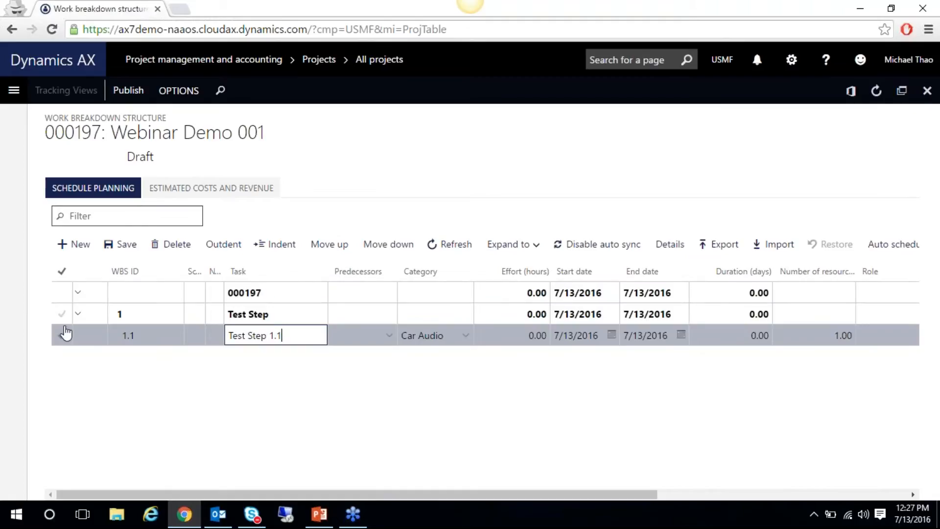
left_click(121, 244)
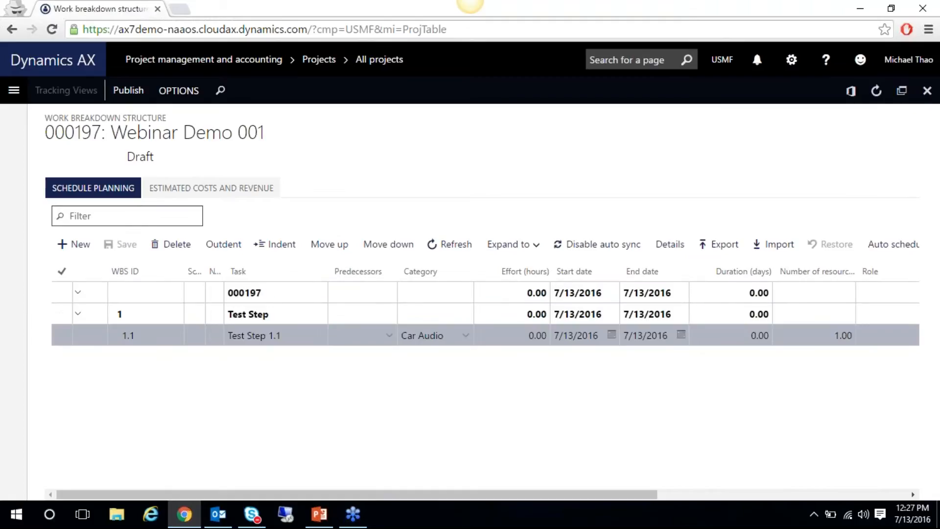
Delete Test Step 1.1 and Test Step, leaving only root task 000197
left_click(63, 316)
left_click(178, 250)
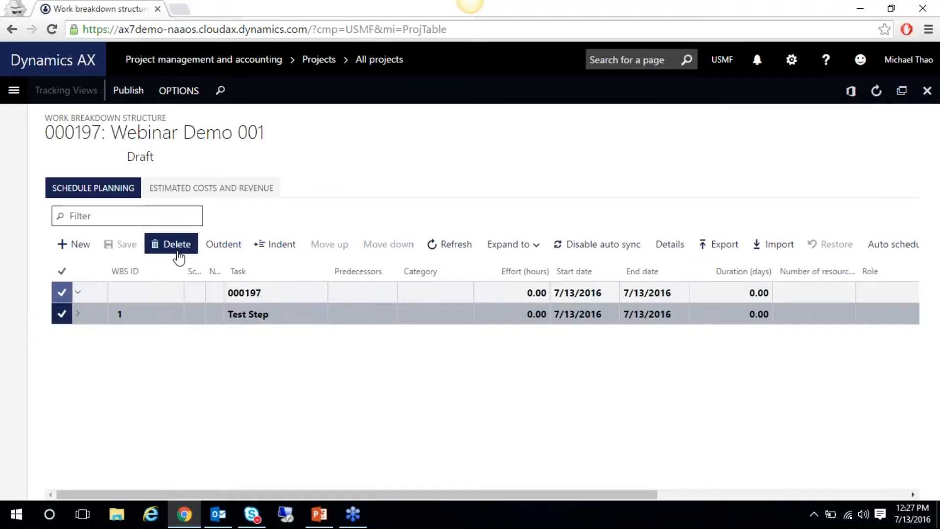
left_click(82, 318)
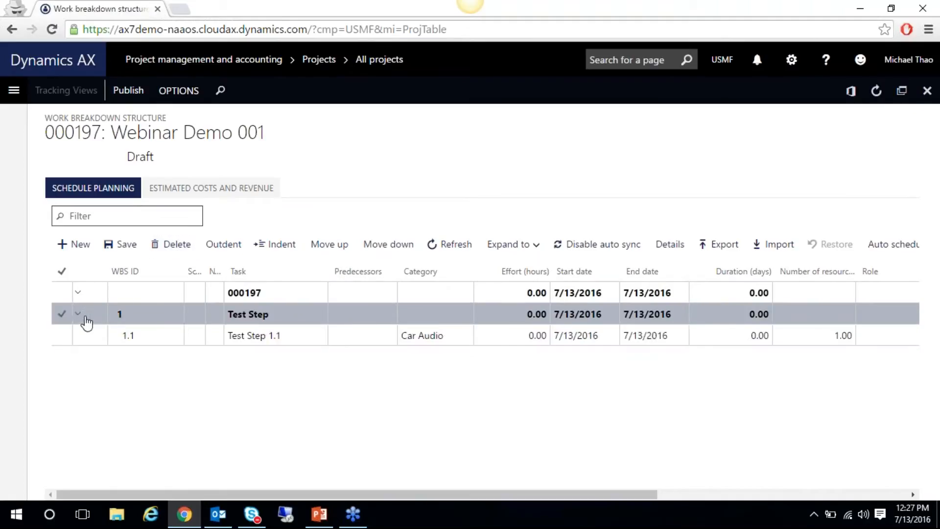
left_click(62, 335)
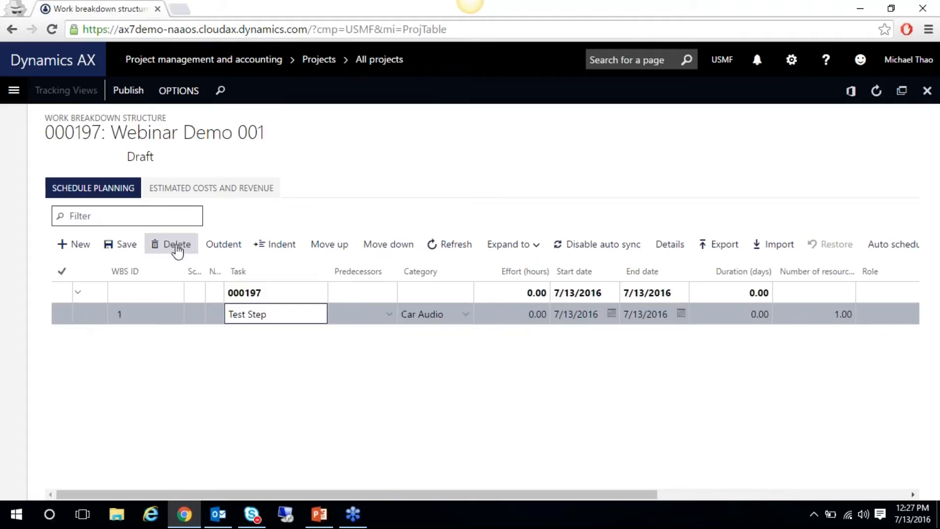
left_click(101, 313)
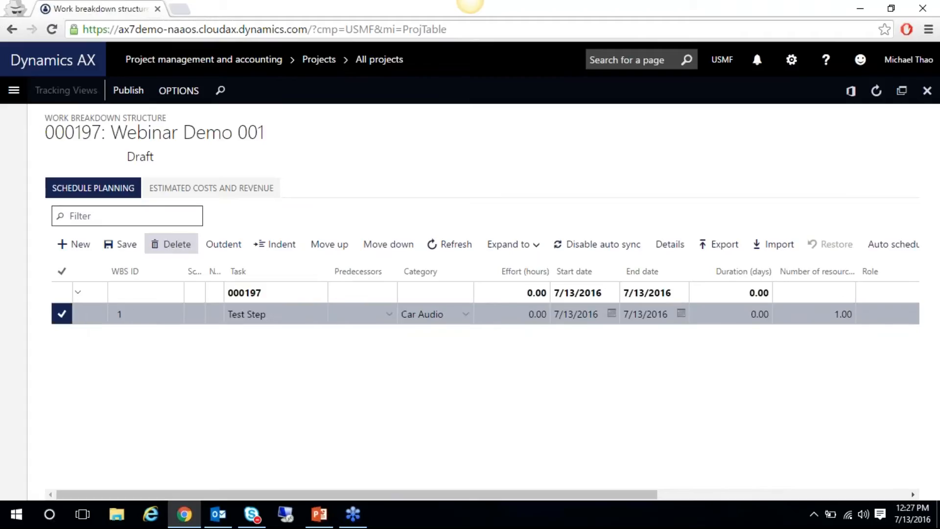
left_click(171, 244)
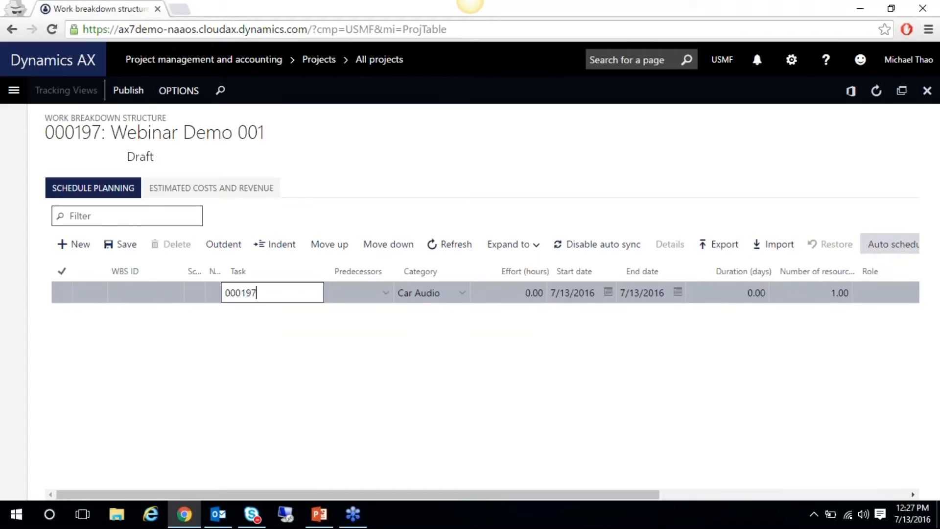
left_click(777, 247)
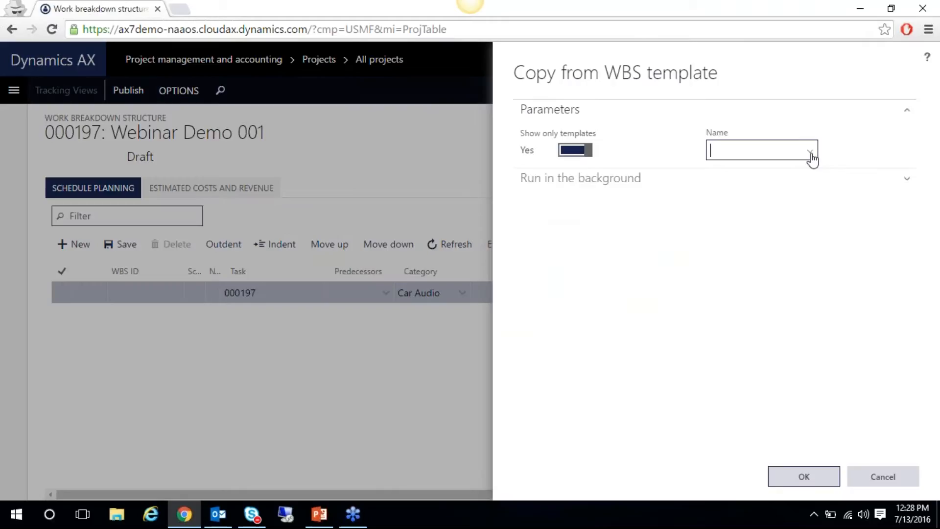
Copy the WEB001 WBS template into the project using the customer's rate card
left_click(811, 153)
left_click(594, 212)
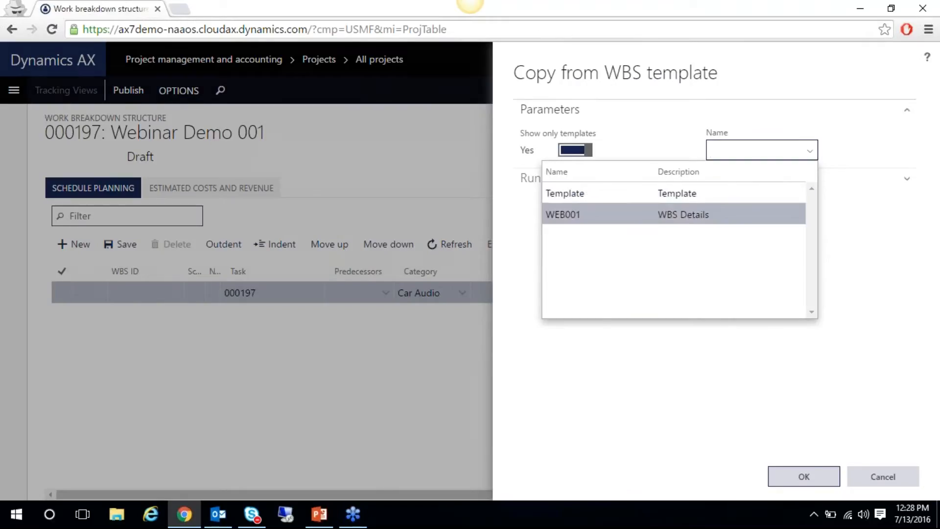
left_click(804, 476)
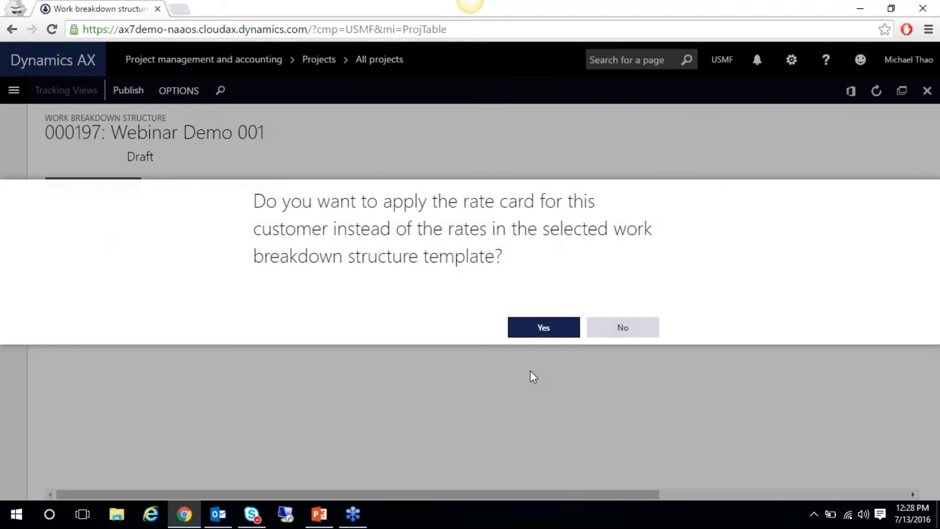
left_click(525, 326)
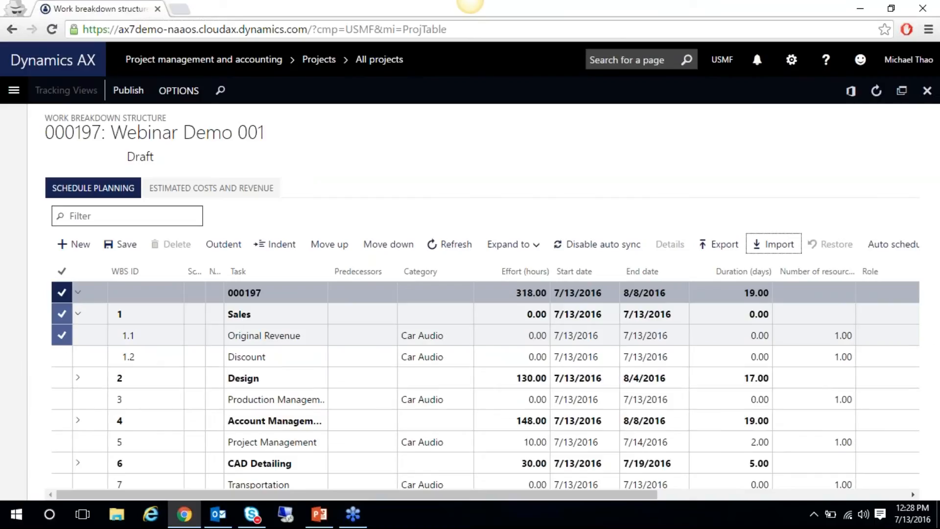
Expand all WBS levels and show the estimated costs and revenue
left_click(520, 244)
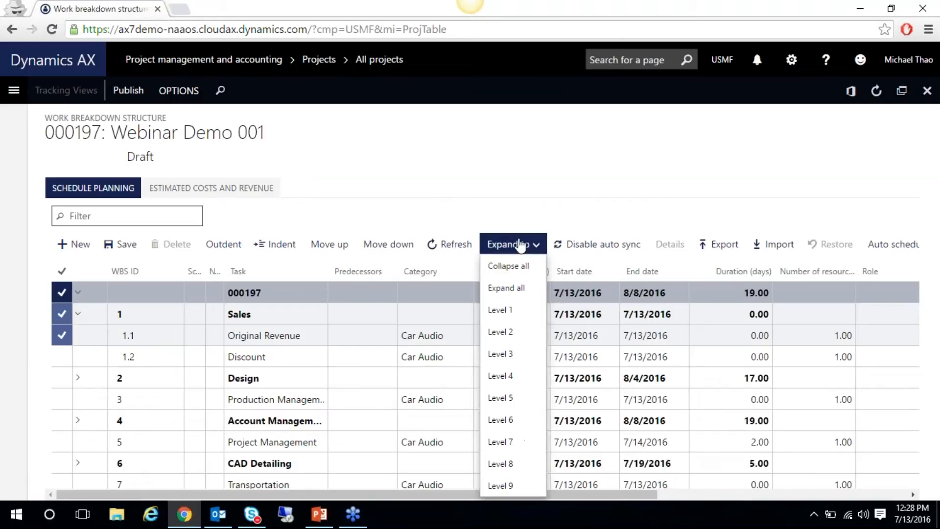
left_click(520, 294)
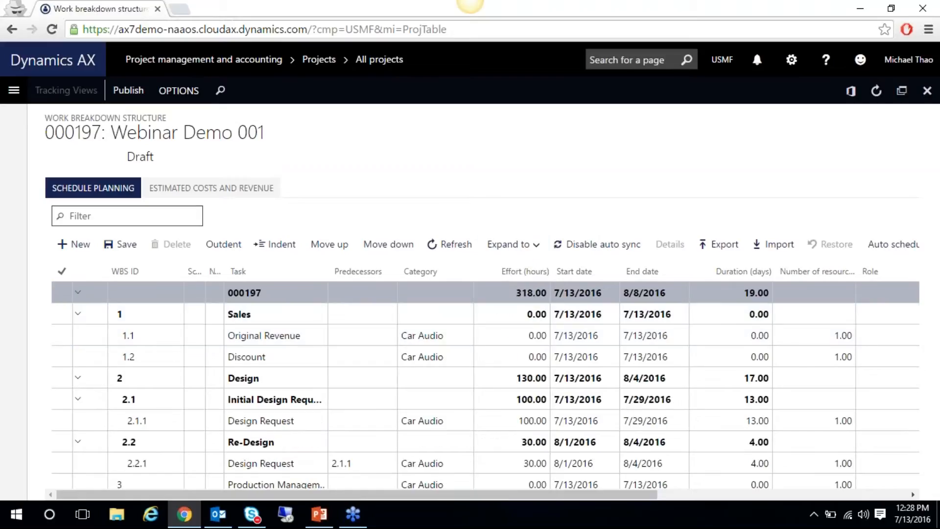
left_click_drag(580, 496, 605, 483)
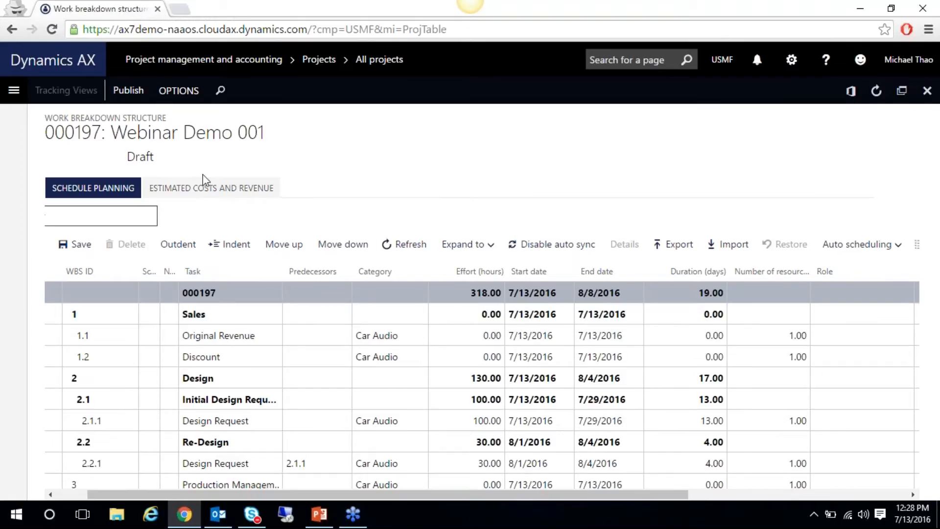
left_click(195, 196)
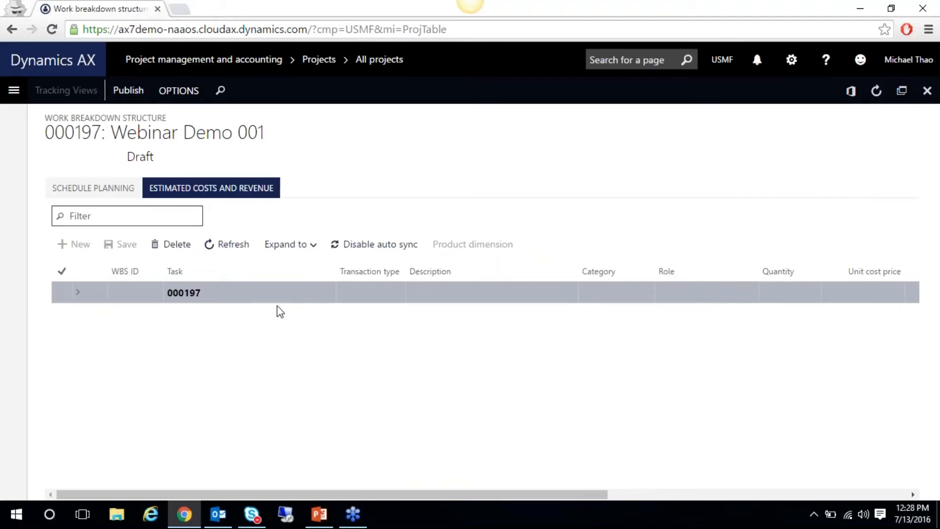
Expand the full estimates tree and select the Hour estimate under Original Revenue
left_click(301, 246)
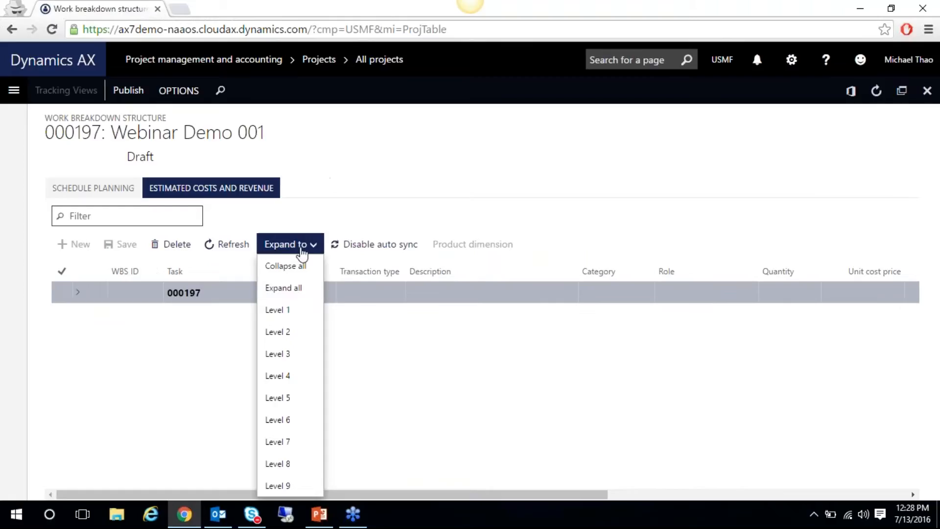
left_click(283, 289)
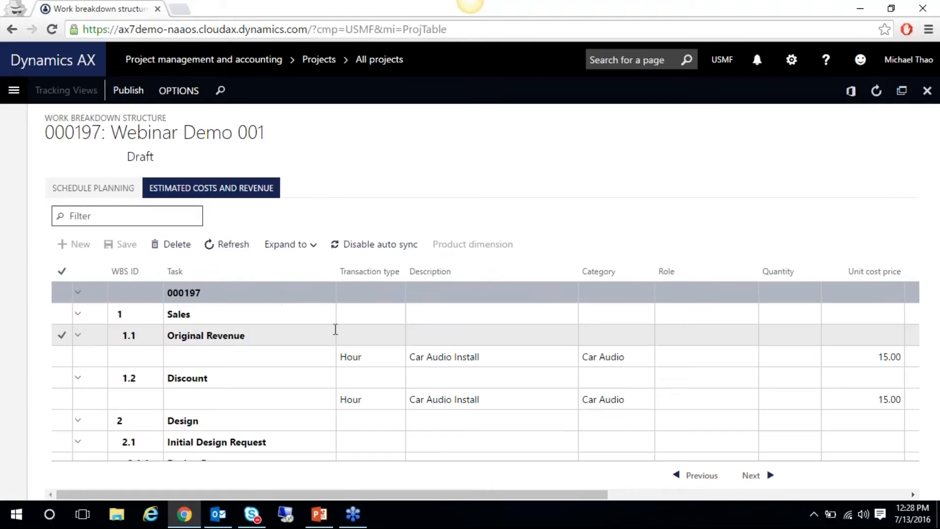
left_click(290, 244)
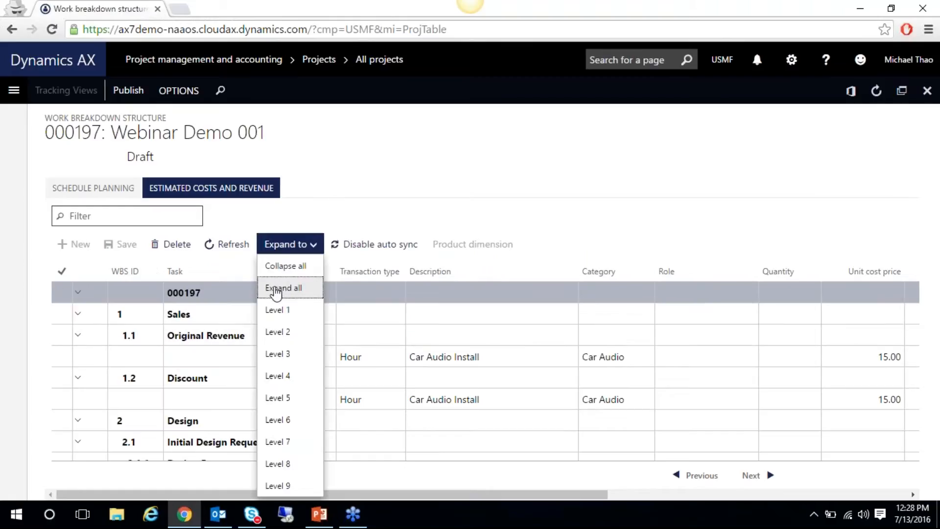
left_click(283, 288)
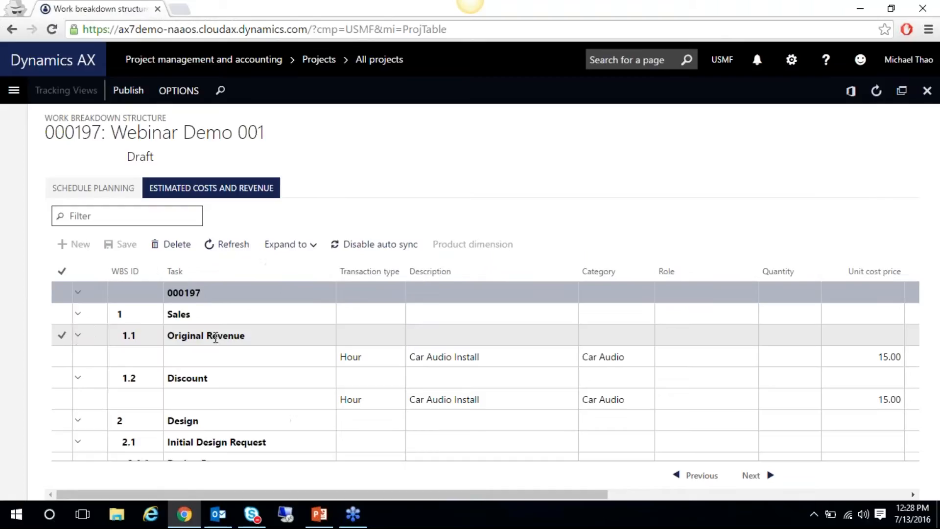
left_click(77, 335)
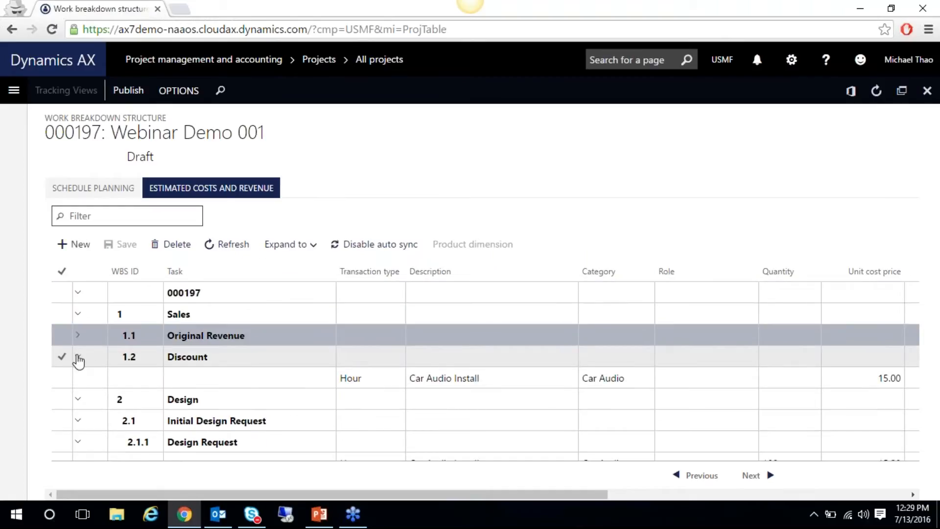
left_click(78, 357)
left_click(290, 245)
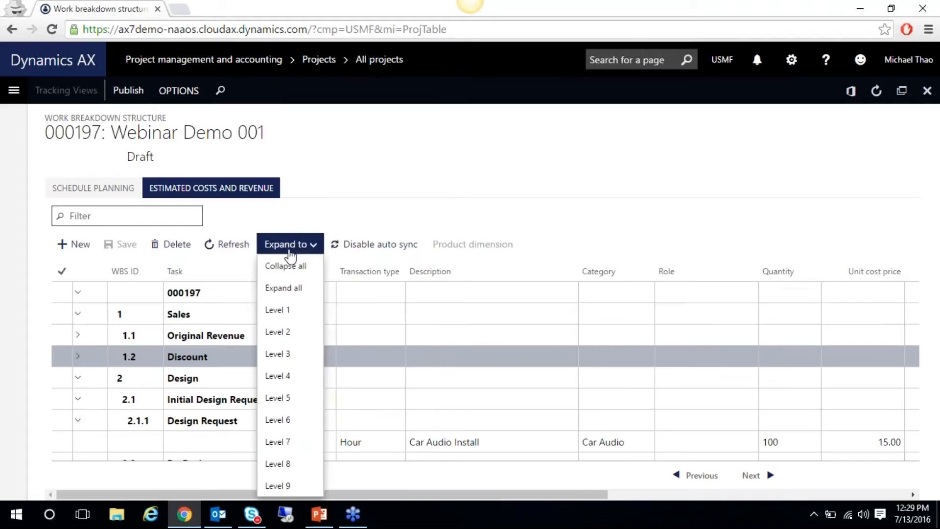
left_click(283, 265)
left_click(308, 244)
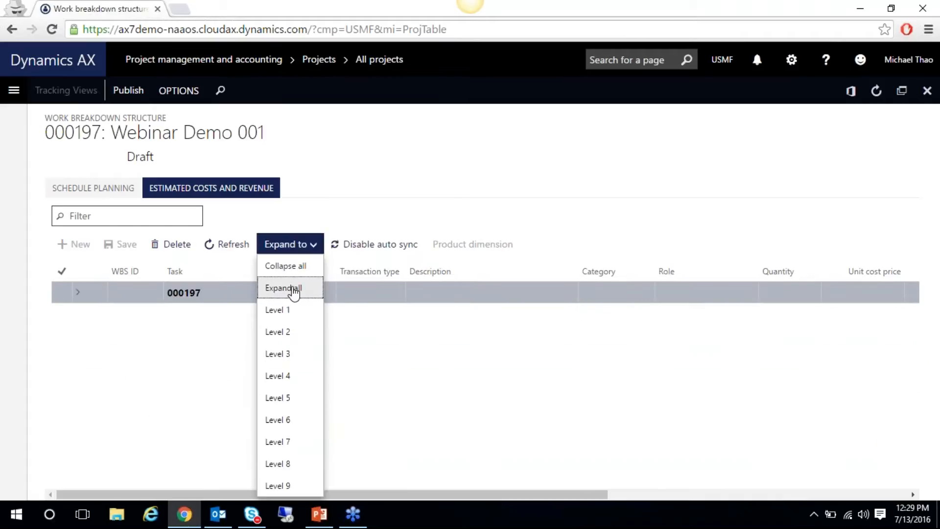
left_click(293, 292)
left_click(303, 350)
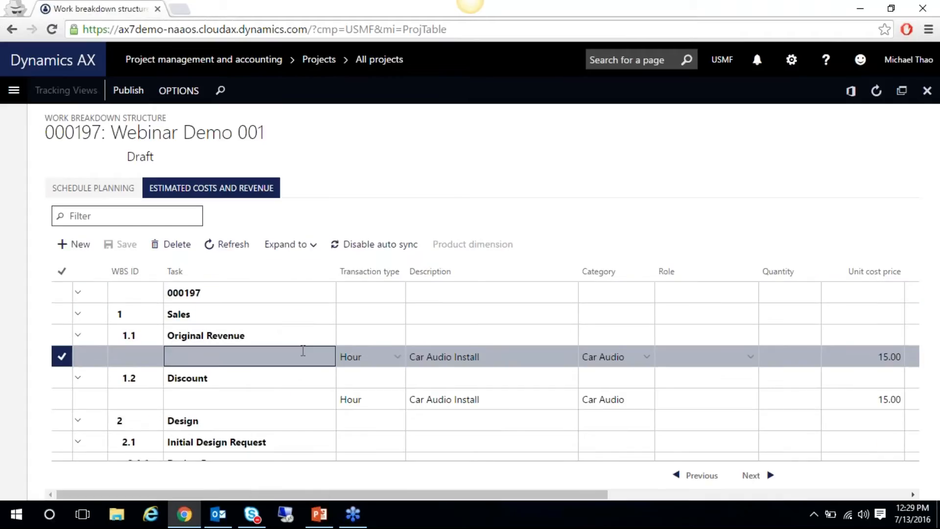
Add an Expense line for Other travel costs at 500 unit cost and 500 sales price
left_click(79, 243)
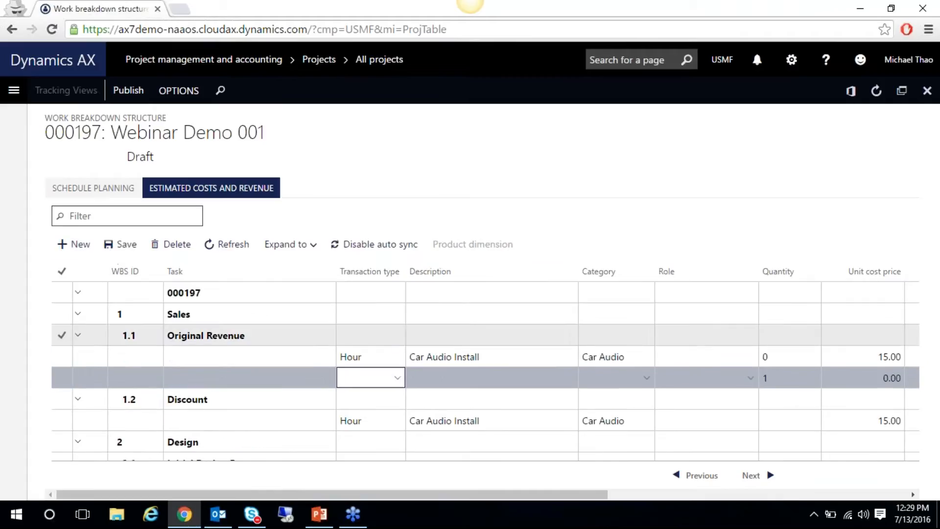
left_click(398, 379)
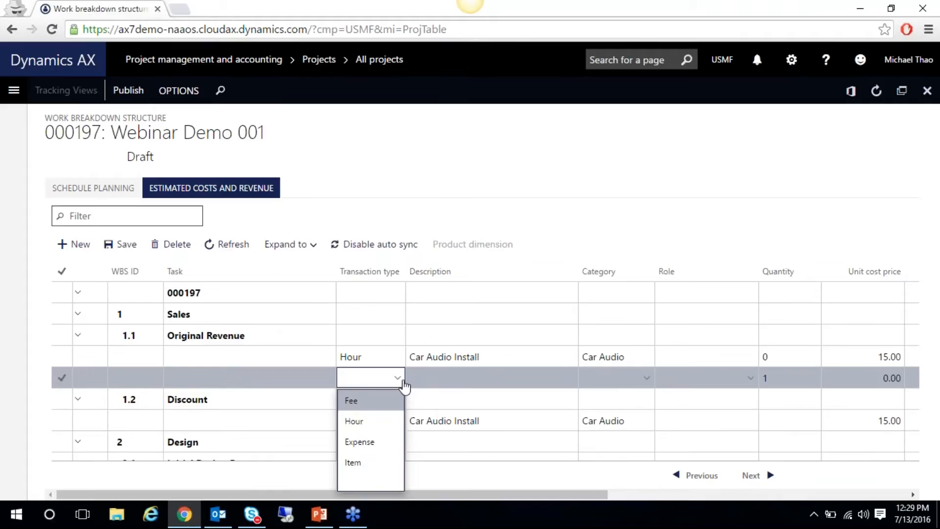
left_click(360, 442)
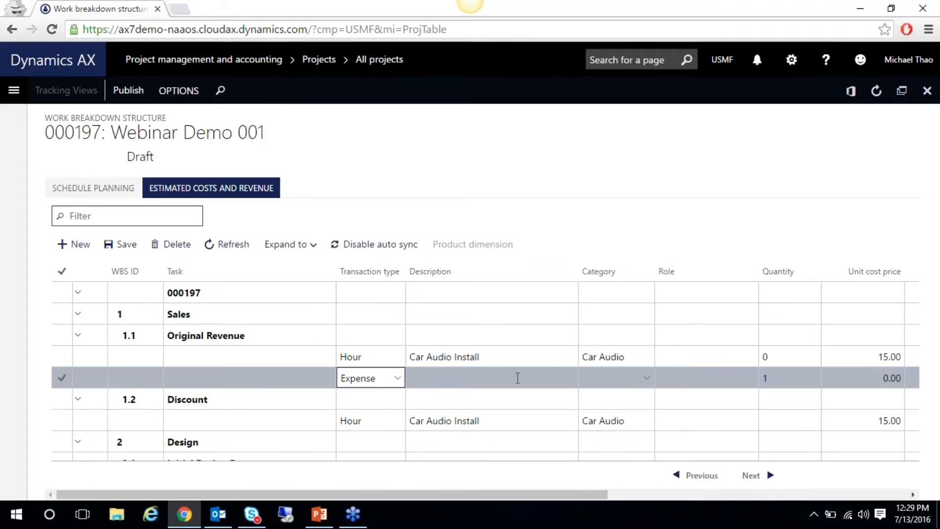
key("Tab")
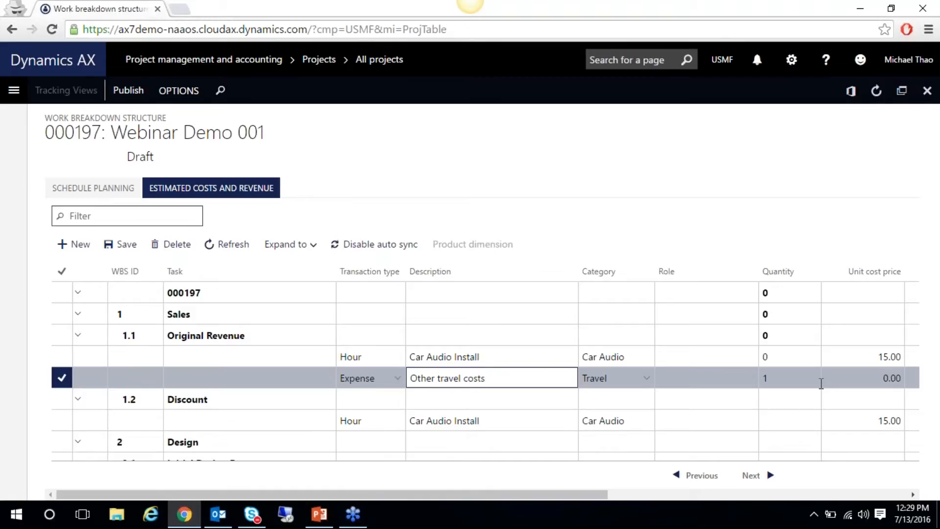
left_click_drag(574, 496, 705, 498)
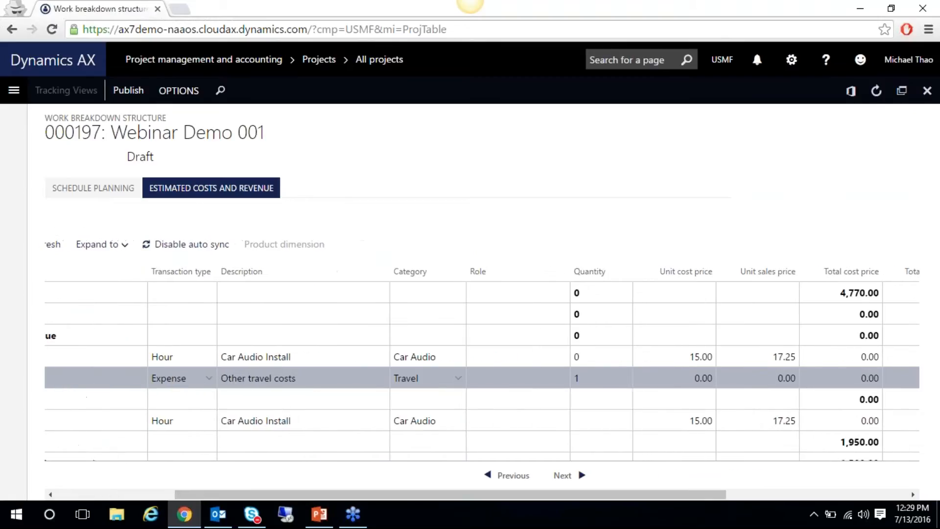
left_click(657, 371)
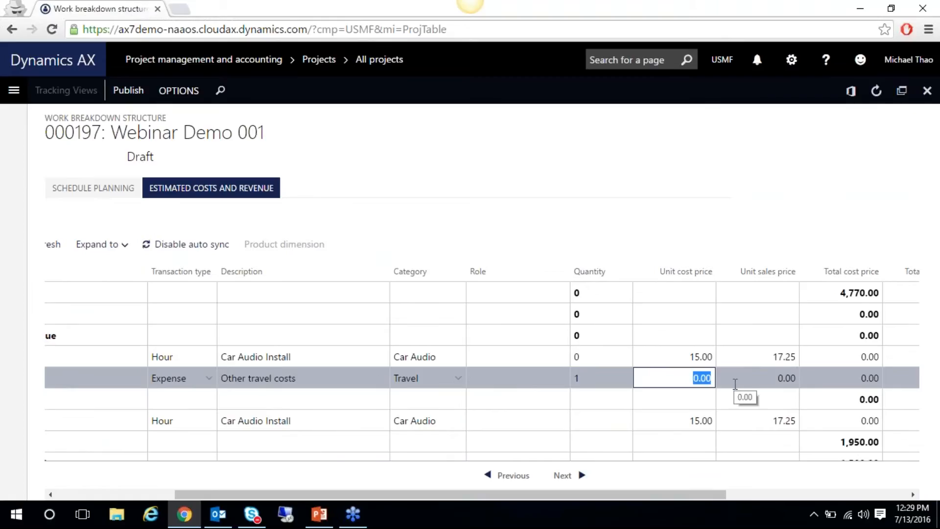
type("500")
key("Tab")
type("500")
key("Tab")
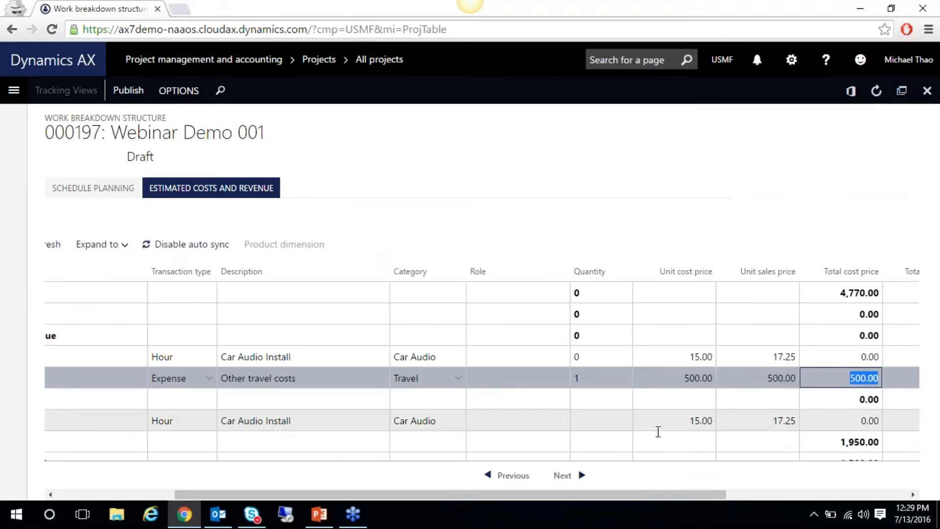
left_click_drag(621, 492, 492, 487)
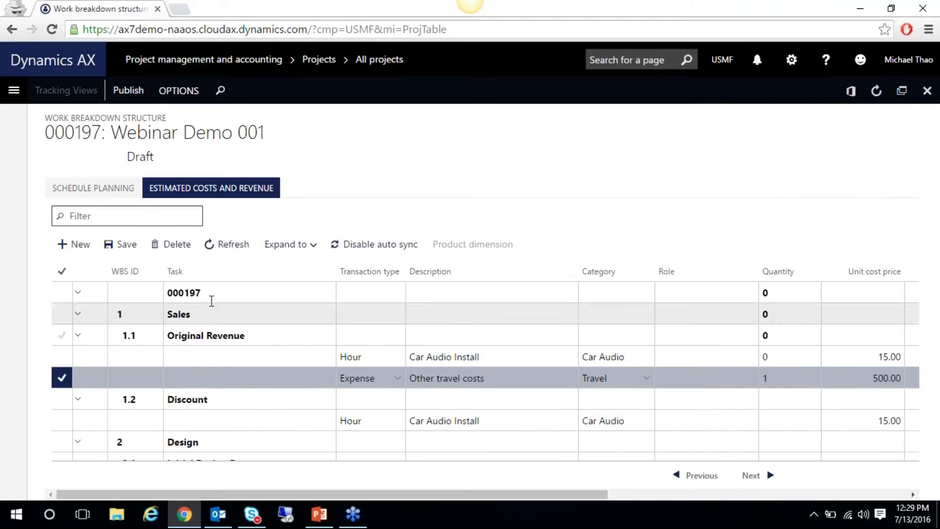
Add an Item estimate line for item A0001 HDMI 6' Cables
left_click(84, 251)
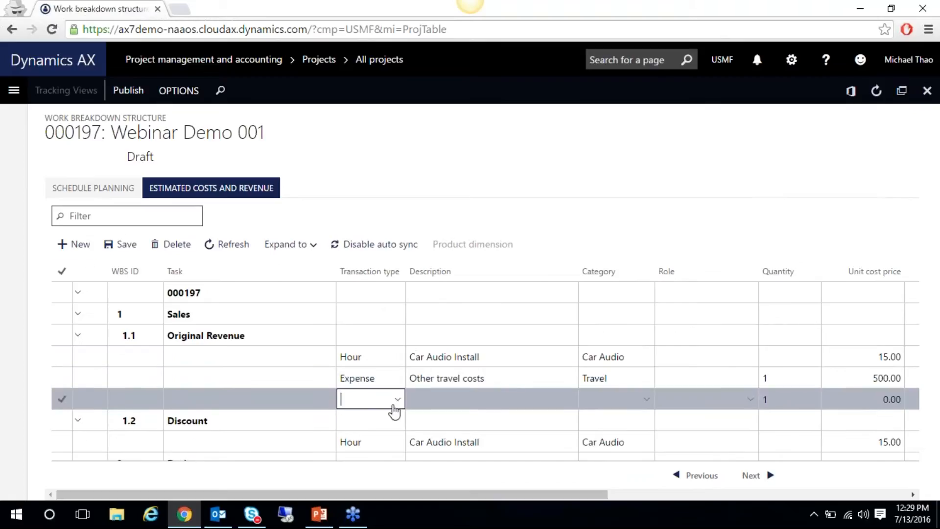
left_click(401, 399)
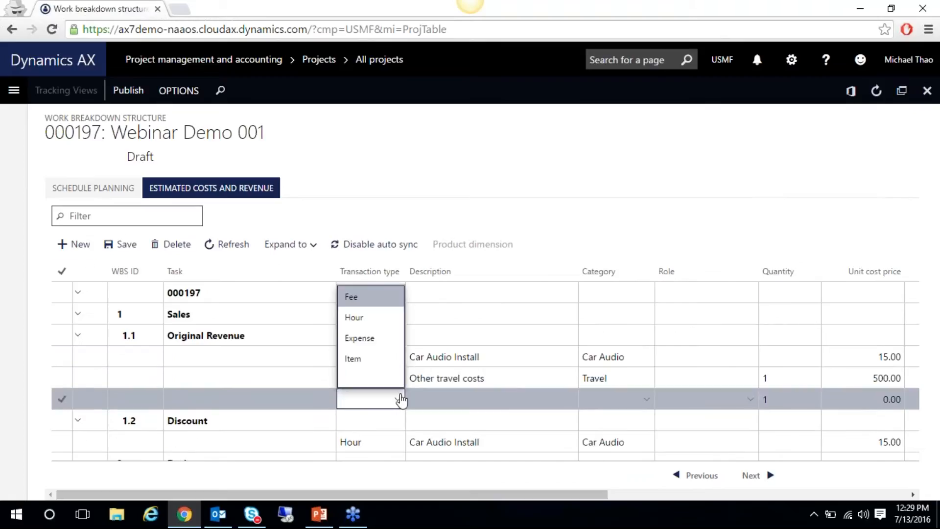
left_click(365, 361)
left_click_drag(378, 496, 506, 496)
left_click_drag(643, 493, 846, 490)
left_click(759, 401)
left_click(758, 401)
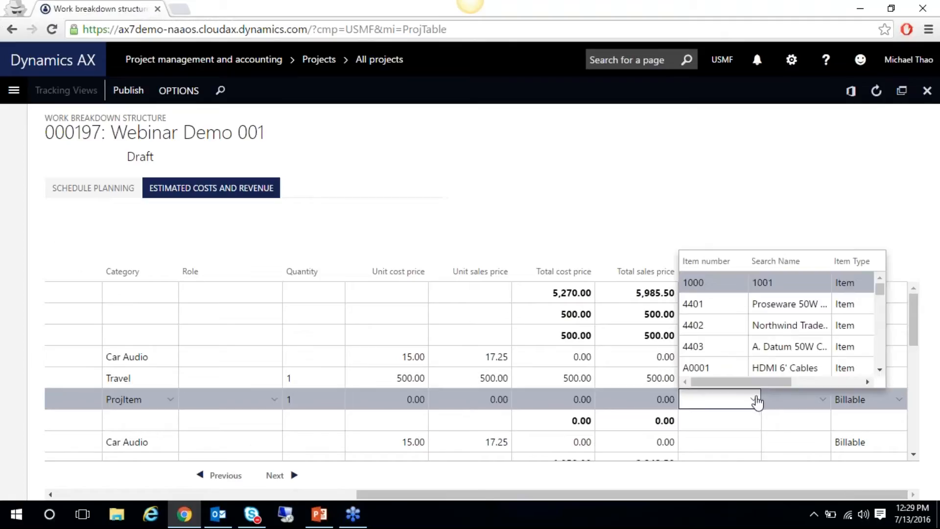
scroll(882, 293, "down", 2)
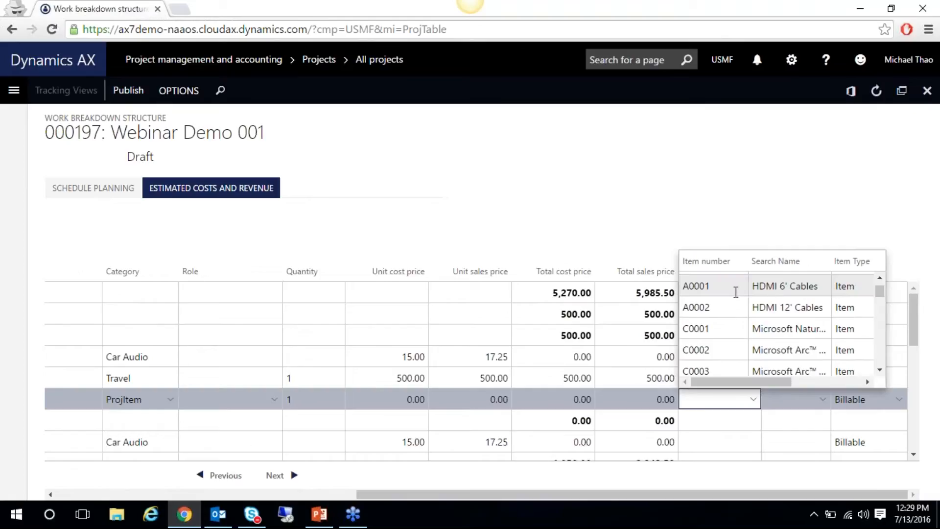
left_click(710, 284)
left_click(789, 401)
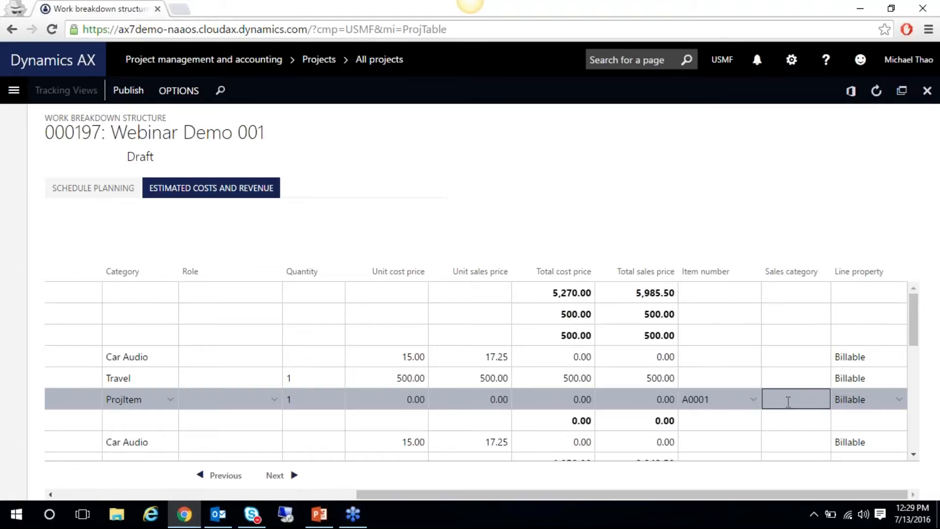
Set the HDMI cable line's unit cost price to 10.00 and sales price to 40.00
left_click(432, 397)
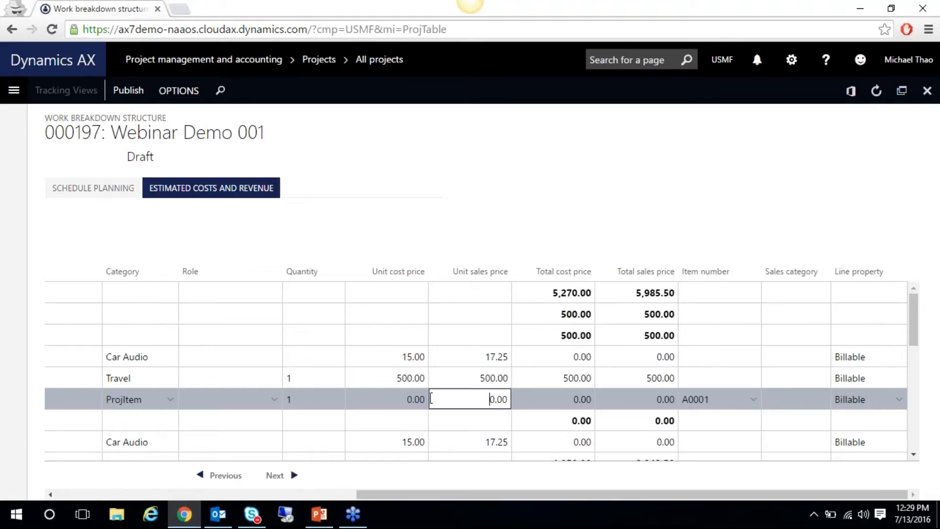
type("25")
left_click(400, 399)
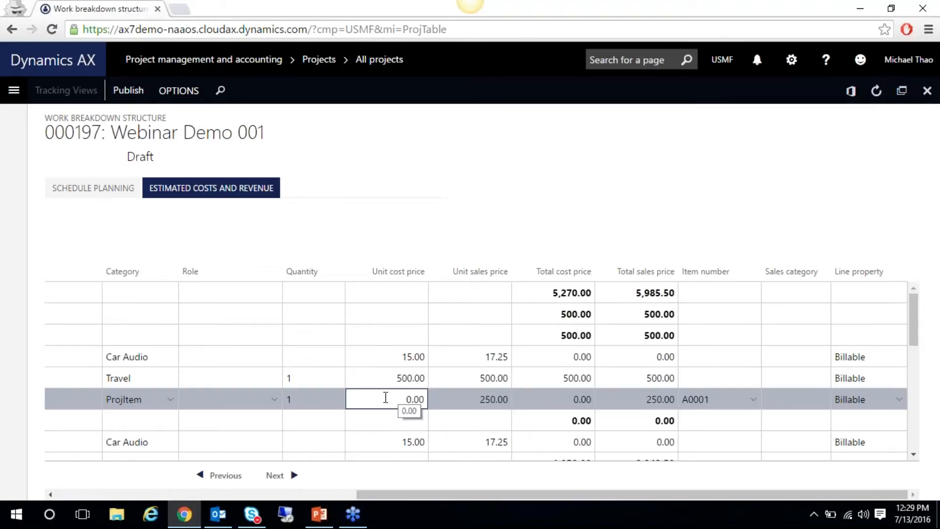
double_click(386, 398)
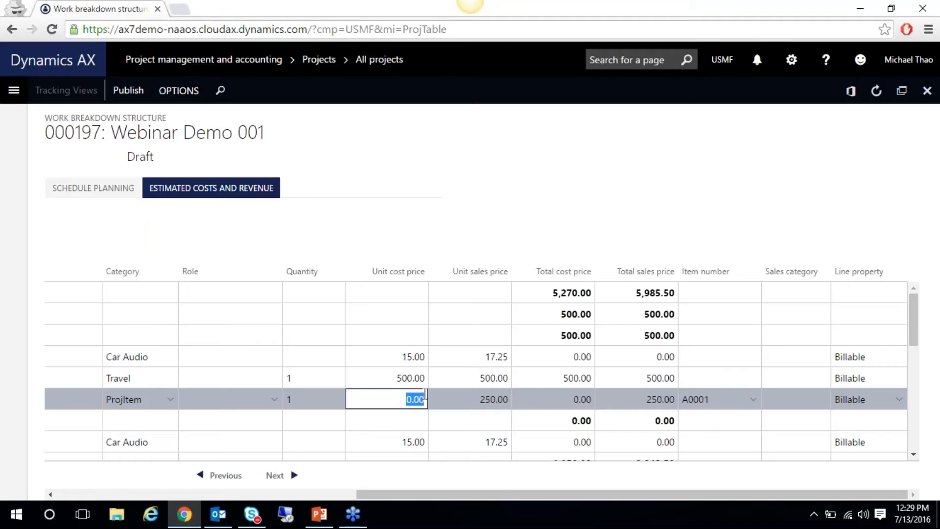
type("10")
key("Tab")
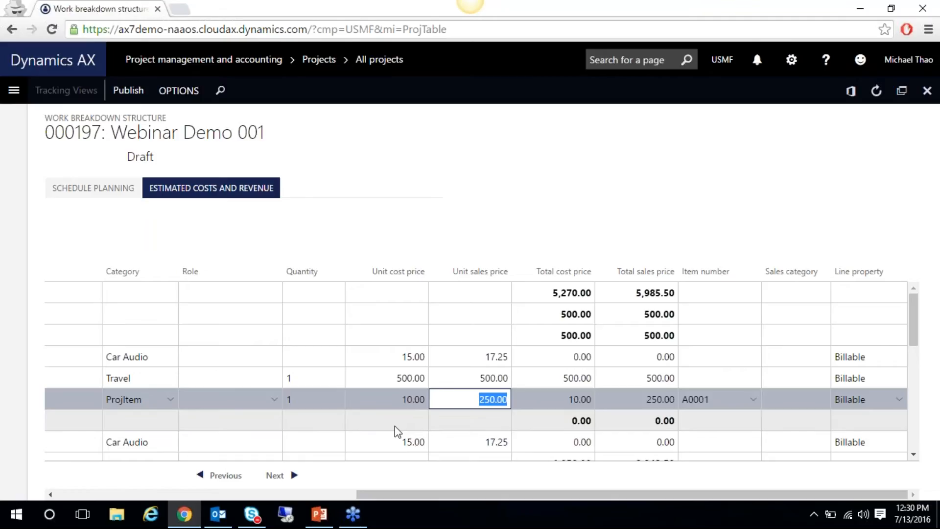
type("40")
key("Tab")
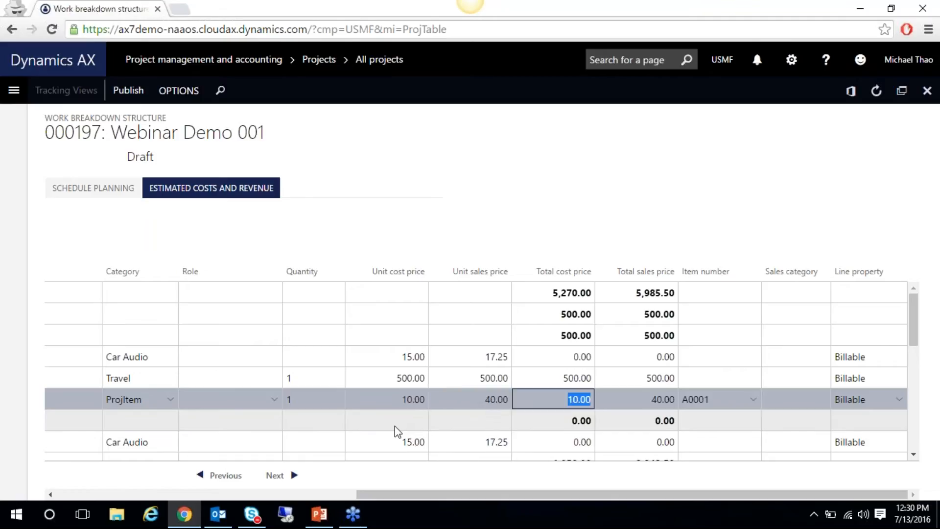
left_click_drag(451, 494, 201, 490)
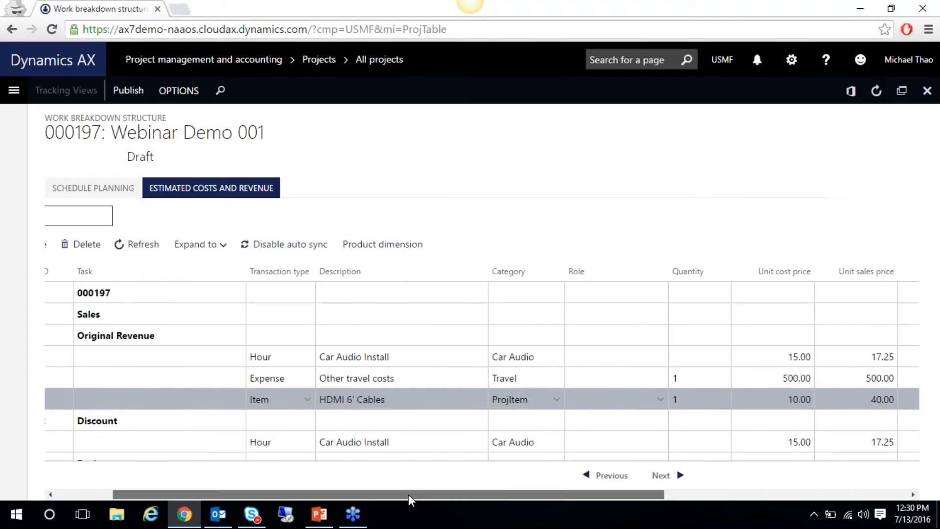
left_click_drag(409, 494, 289, 477)
key("alt+n")
Make the new line a Fee line for Project Setup Fee selling at 150.00
left_click(396, 422)
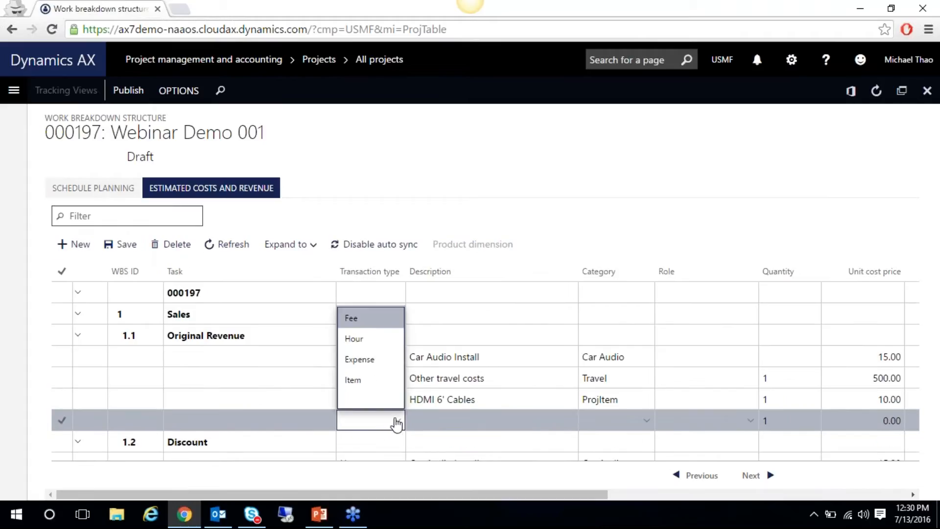
left_click(368, 318)
left_click_drag(469, 492, 653, 491)
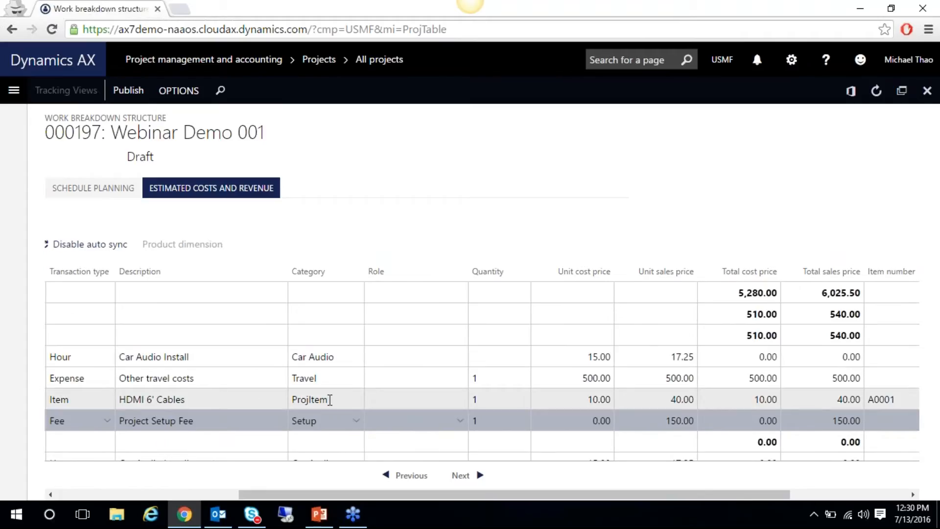
left_click_drag(618, 499, 754, 489)
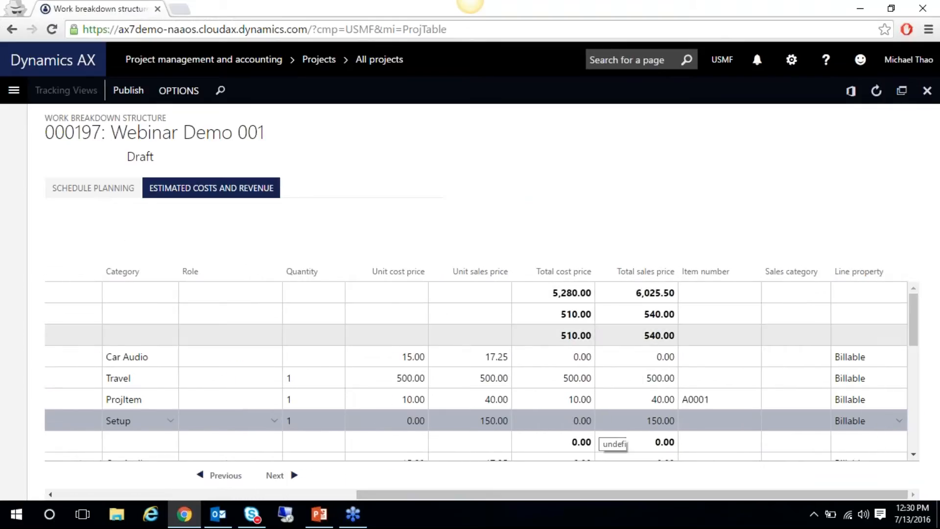
left_click_drag(585, 489, 305, 500)
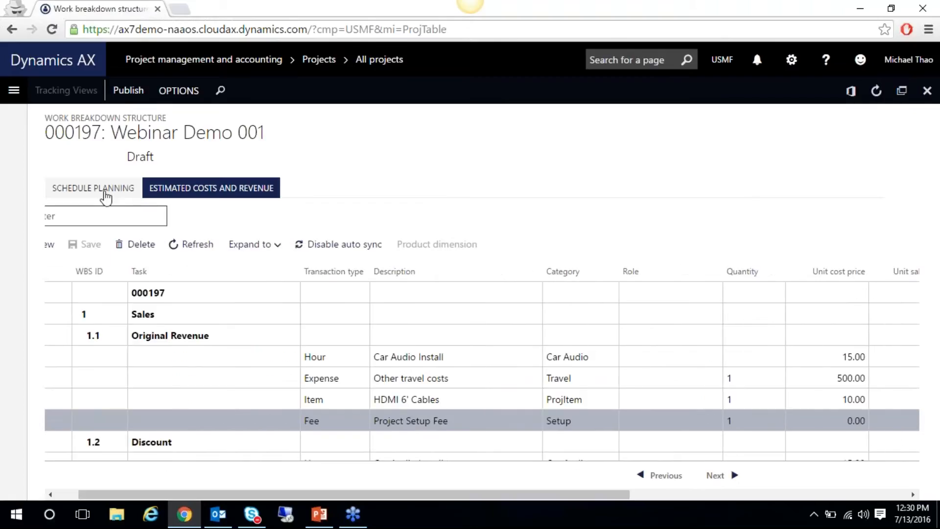
left_click(106, 196)
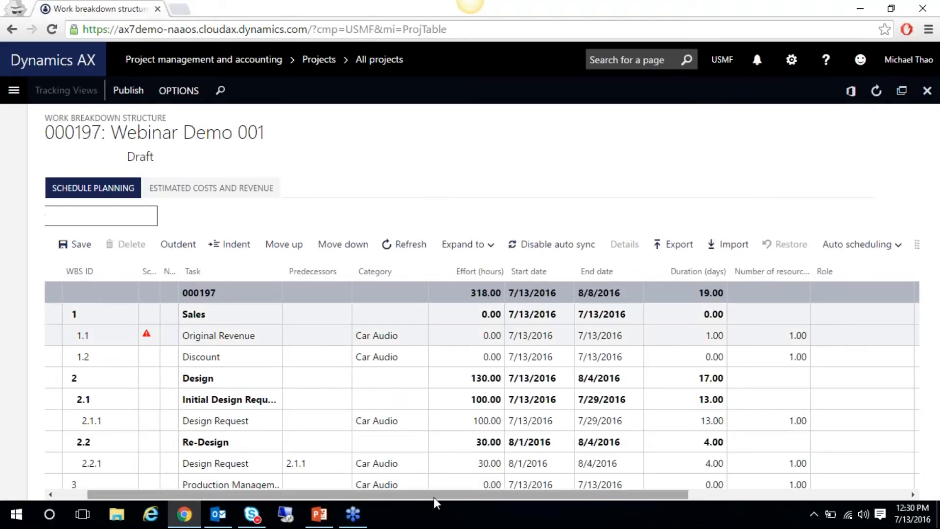
Fix all schedule errors on task 1.1 Original Revenue, then bring up the Publish actions
left_click_drag(434, 497, 358, 498)
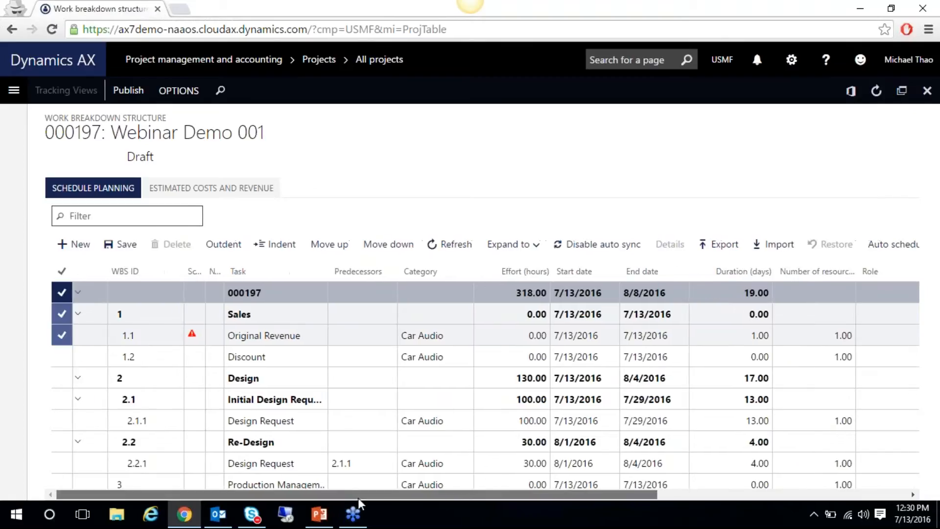
left_click(198, 336)
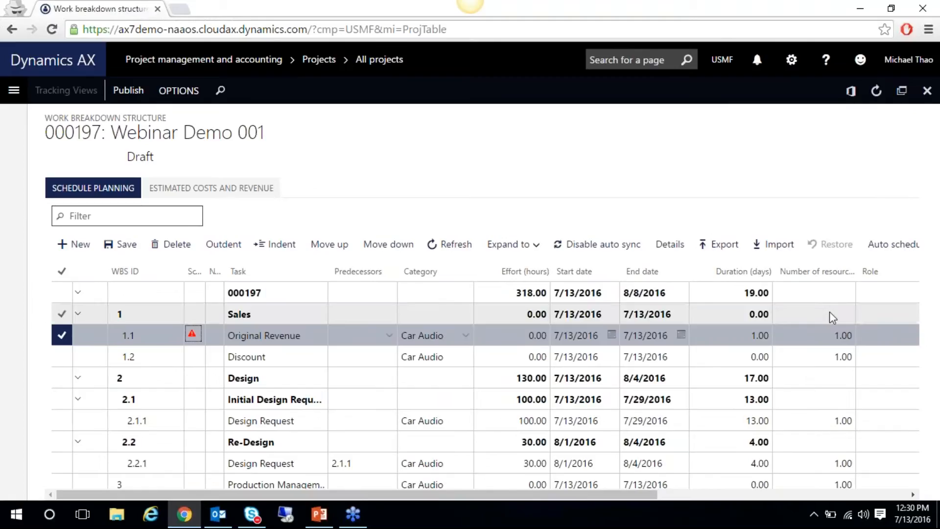
left_click_drag(656, 494, 697, 494)
left_click(847, 244)
left_click(752, 273)
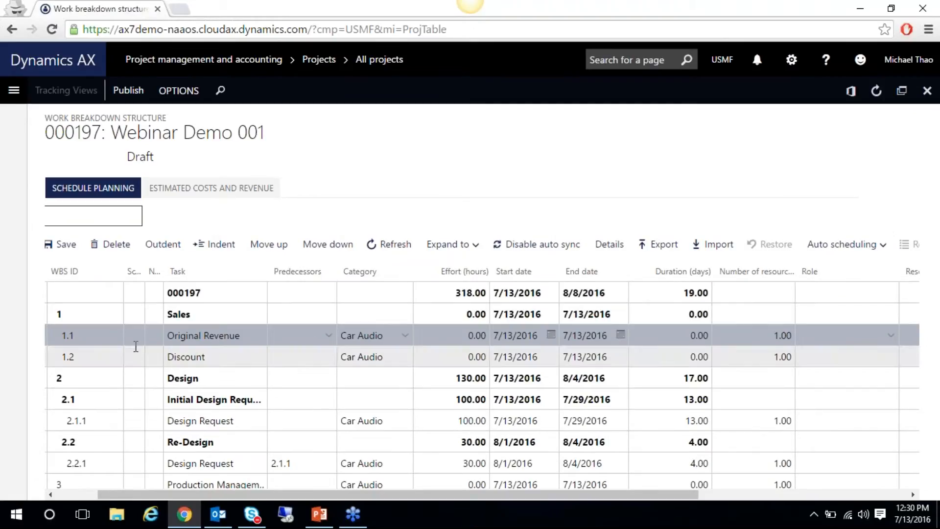
left_click(822, 250)
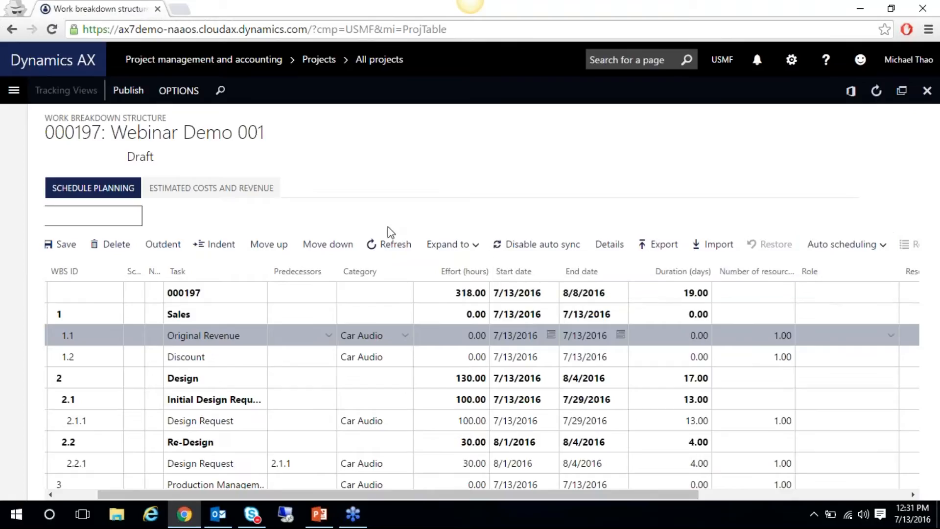
left_click(127, 91)
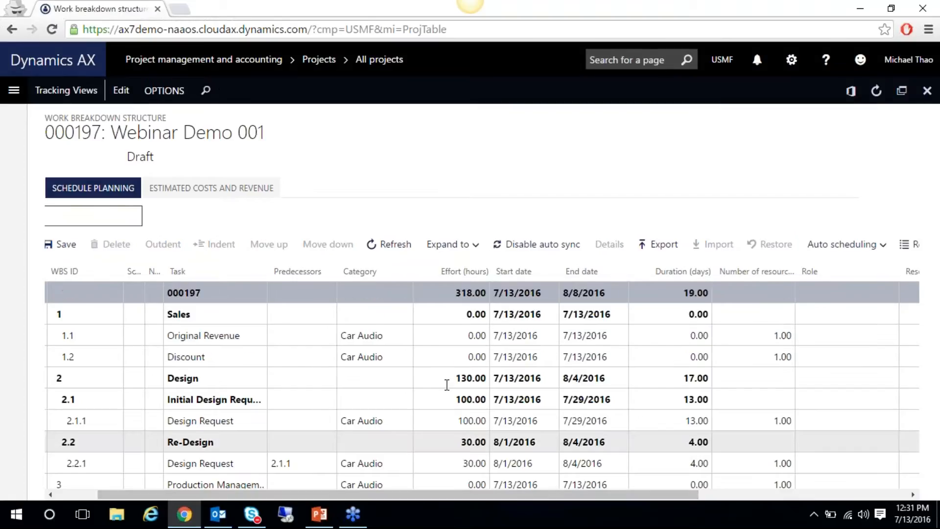
left_click(396, 335)
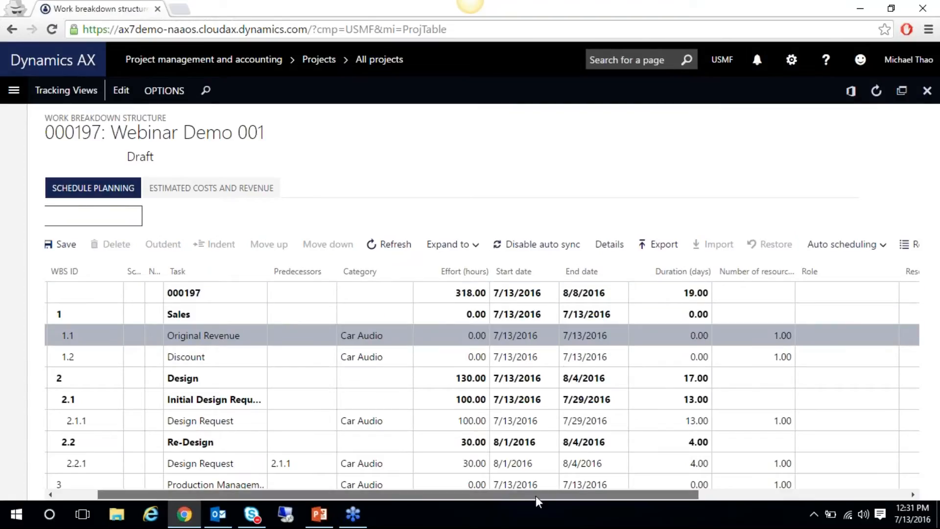
left_click_drag(536, 496, 639, 497)
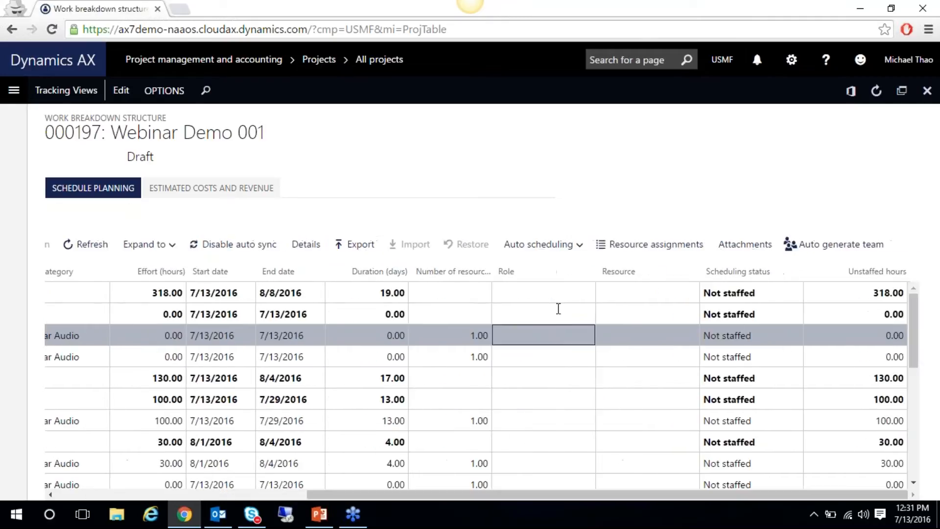
left_click(654, 249)
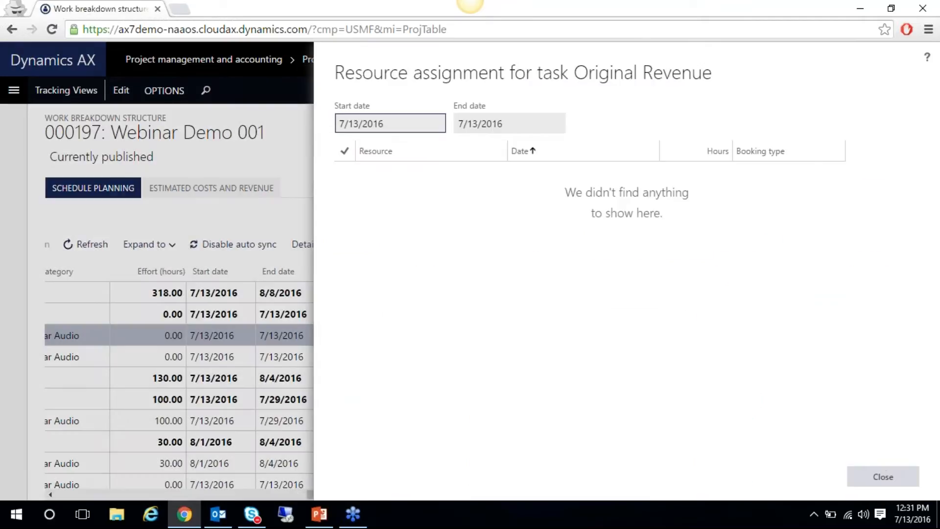
left_click(882, 477)
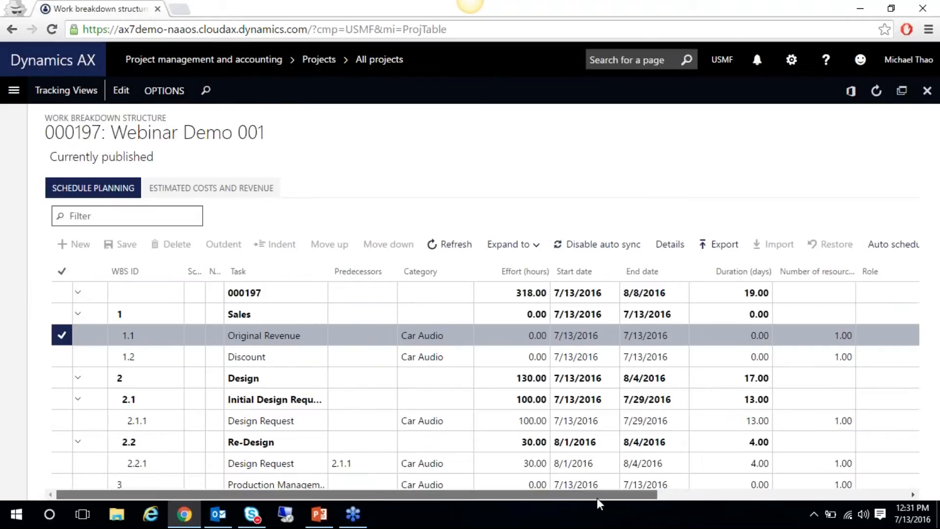
left_click(661, 498)
left_click(636, 356)
left_click(629, 333)
left_click_drag(645, 492, 701, 494)
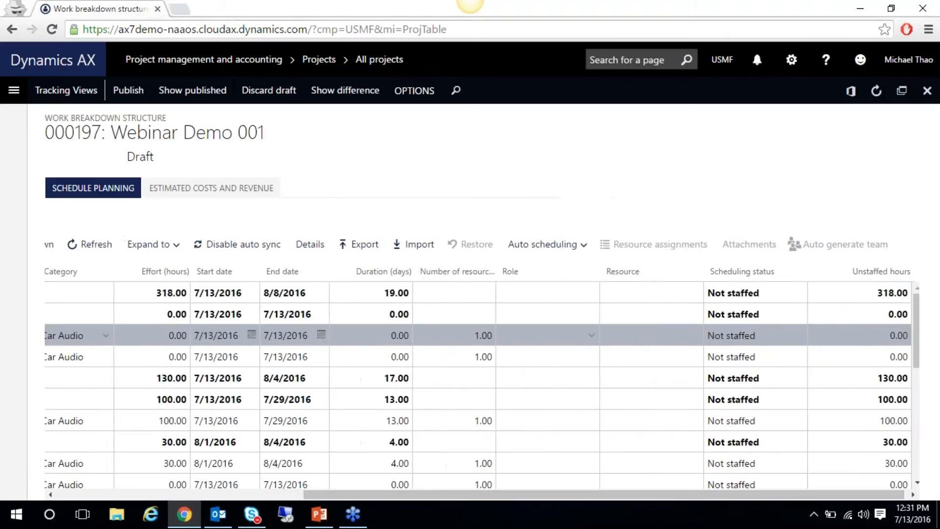
Give the first Car Audio task the Team member role and publish the WBS
left_click(590, 335)
left_click(540, 380)
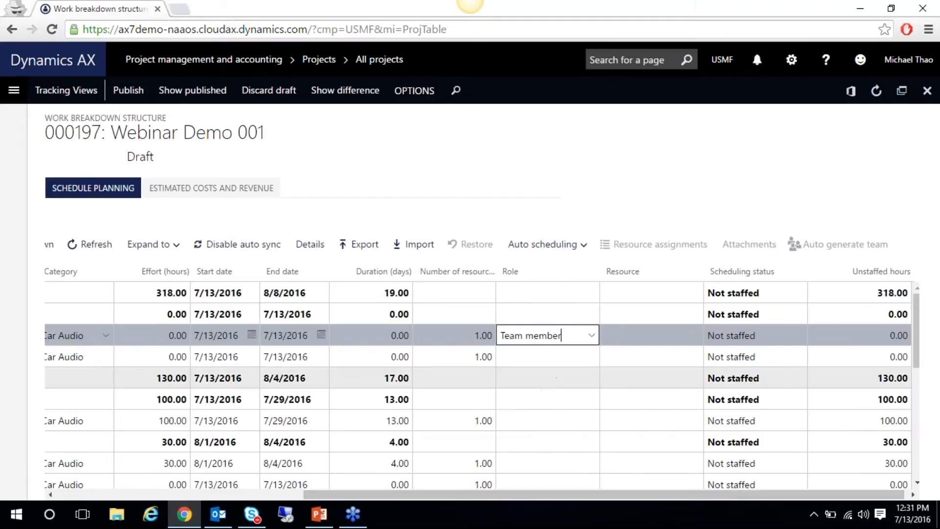
left_click(578, 356)
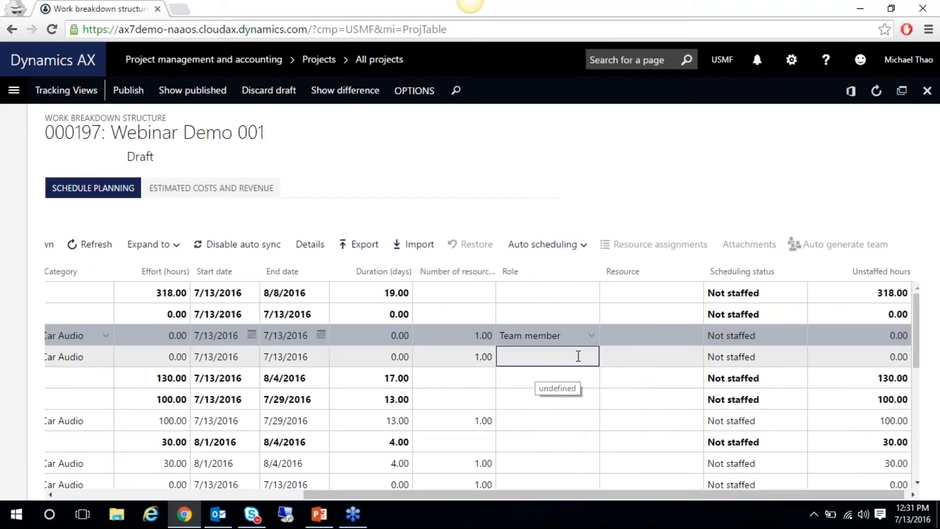
left_click(556, 337)
left_click(139, 90)
Reopen the WBS for editing, recheck the first task's role, and publish it again
left_click(668, 336)
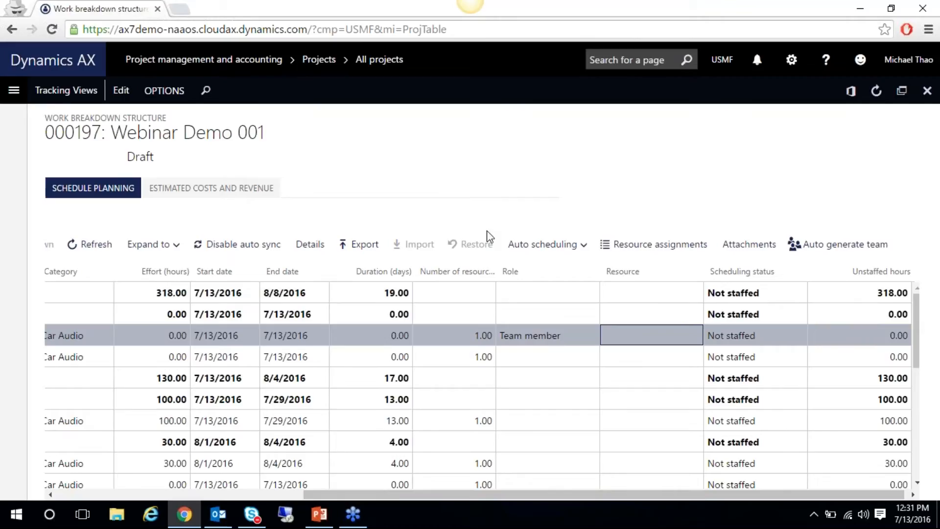
left_click(122, 95)
left_click(669, 337)
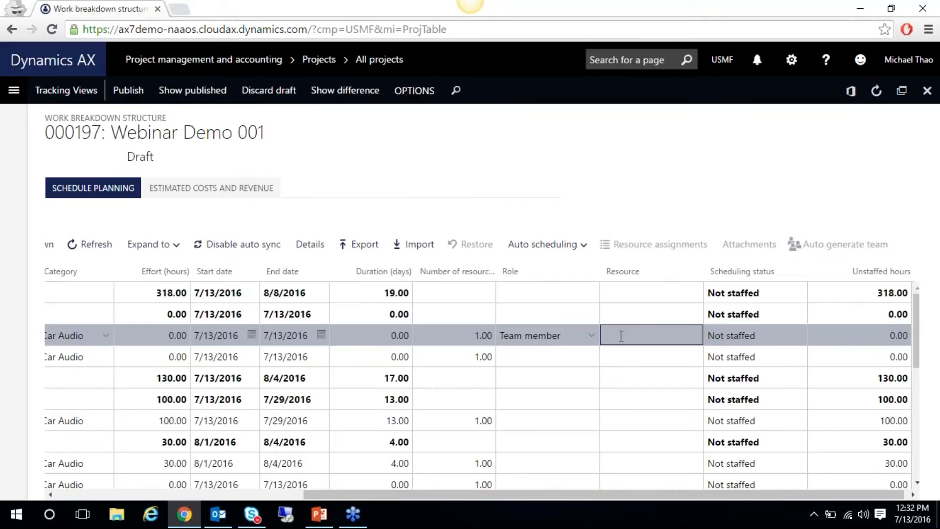
left_click(591, 336)
left_click(644, 337)
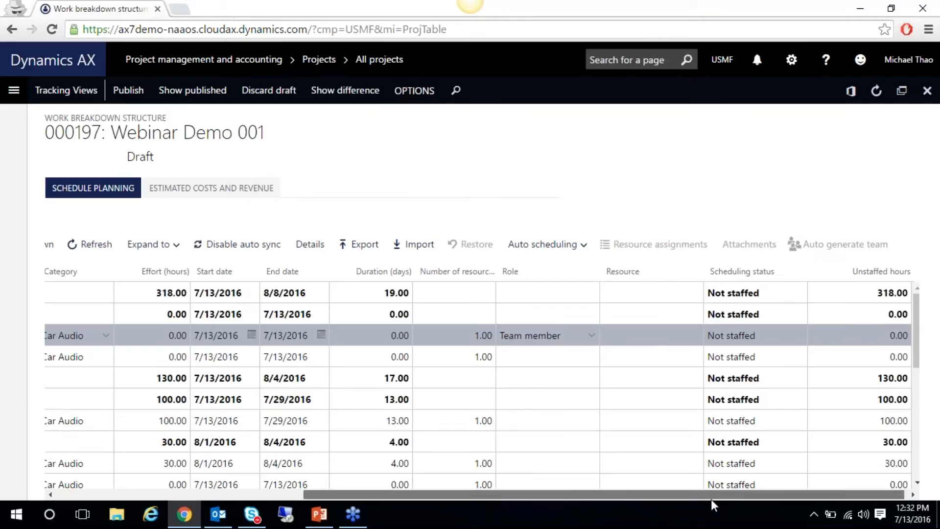
left_click_drag(711, 499, 715, 498)
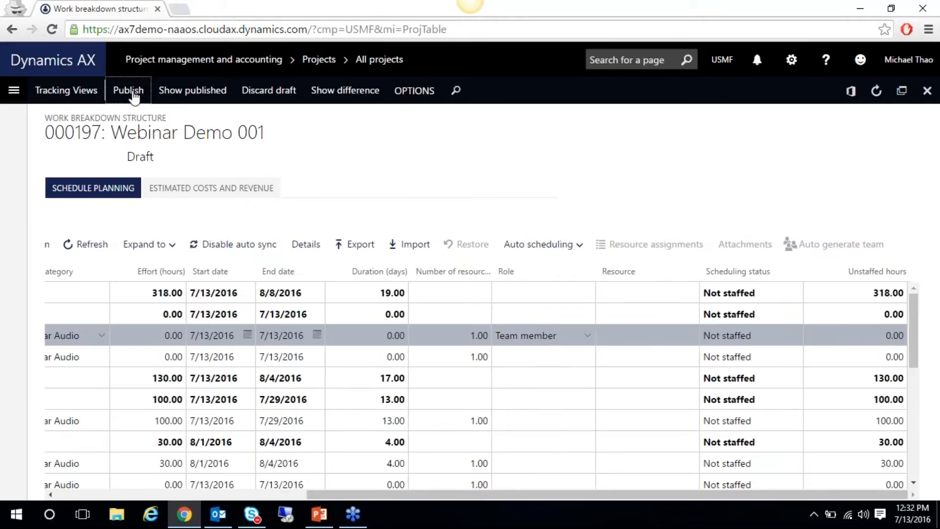
left_click(128, 90)
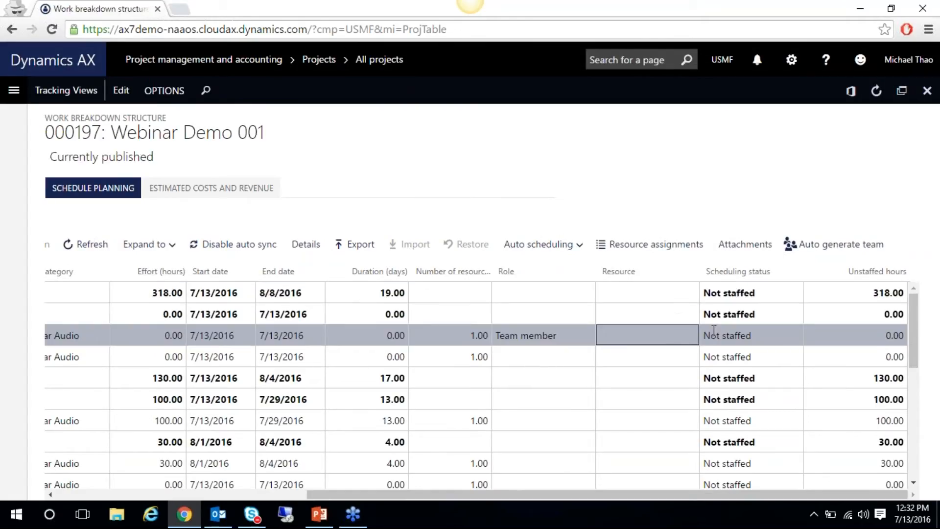
Look over the task's resource assignments and auto scheduling options without changing anything
left_click(666, 246)
key("Escape")
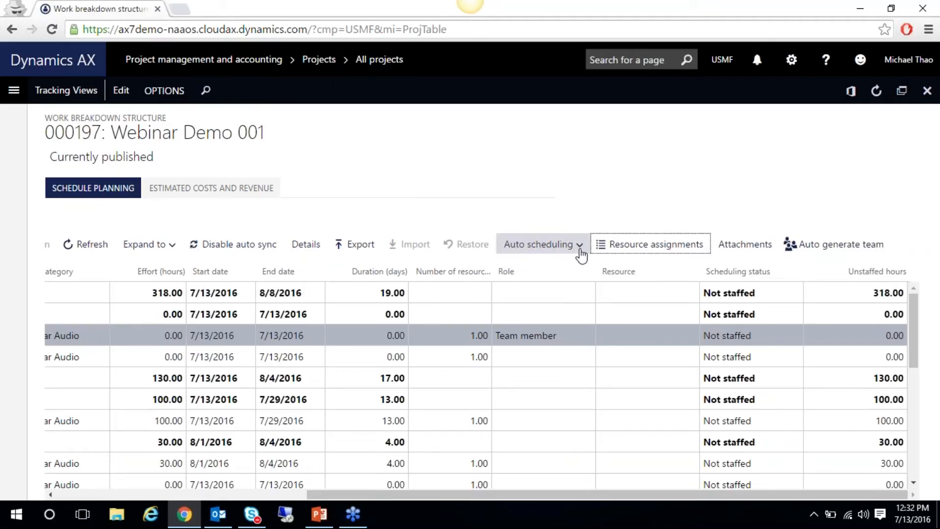
left_click(580, 245)
left_click(831, 255)
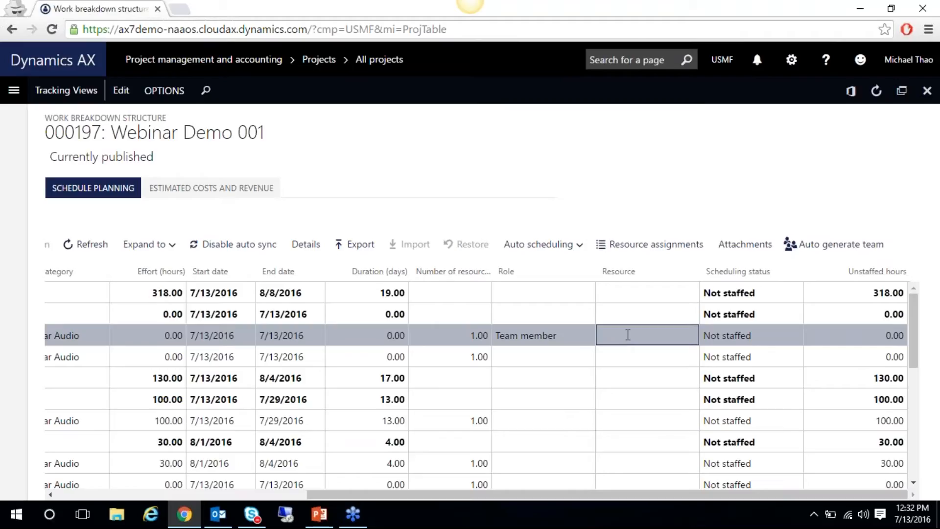
Check the Role and Resource entries of the Discount and Original Revenue tasks, then close the WBS
mouse_move(604, 495)
left_mouse_down()
mouse_move(457, 505)
mouse_move(606, 497)
left_mouse_up()
left_click(658, 349)
left_click(653, 337)
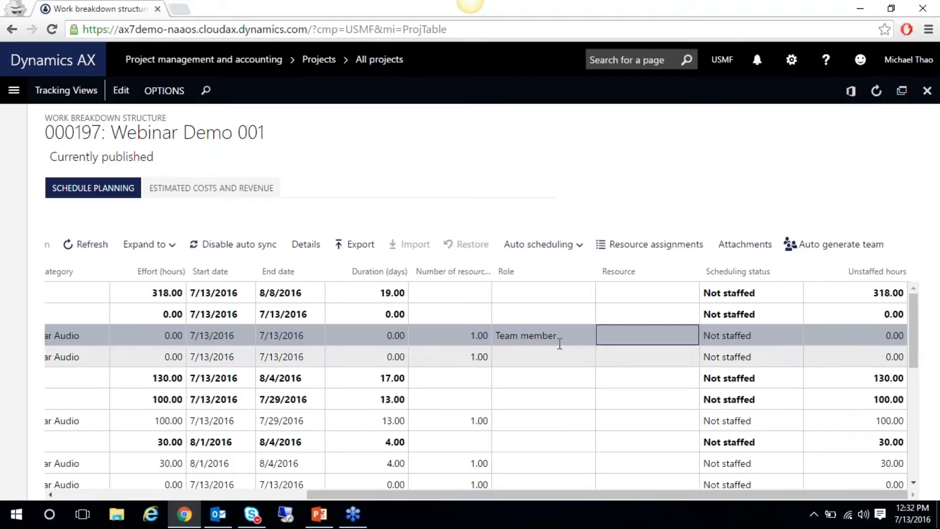
left_click(573, 335)
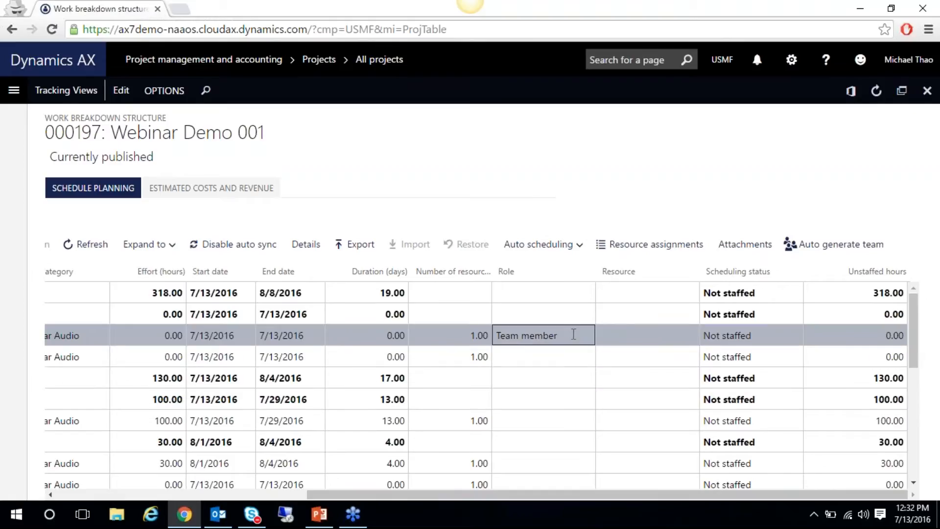
left_click(626, 334)
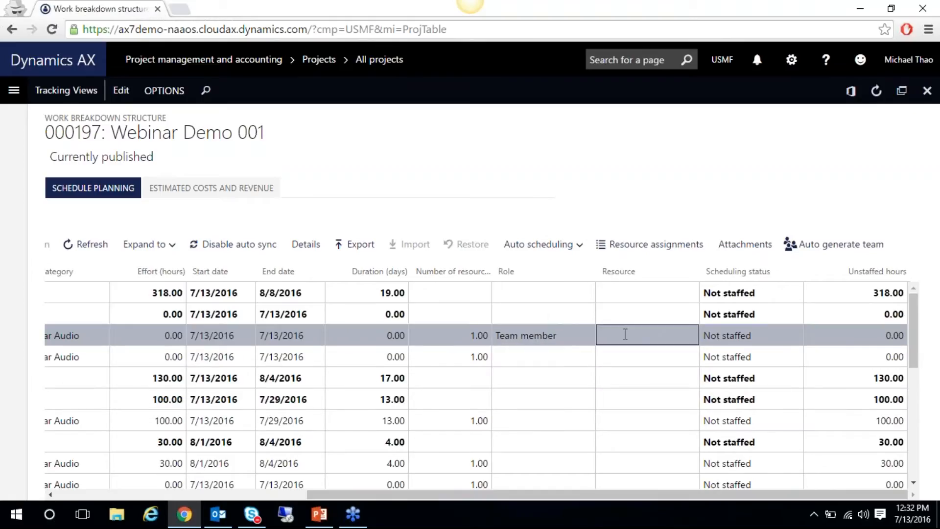
left_click_drag(671, 495, 671, 495)
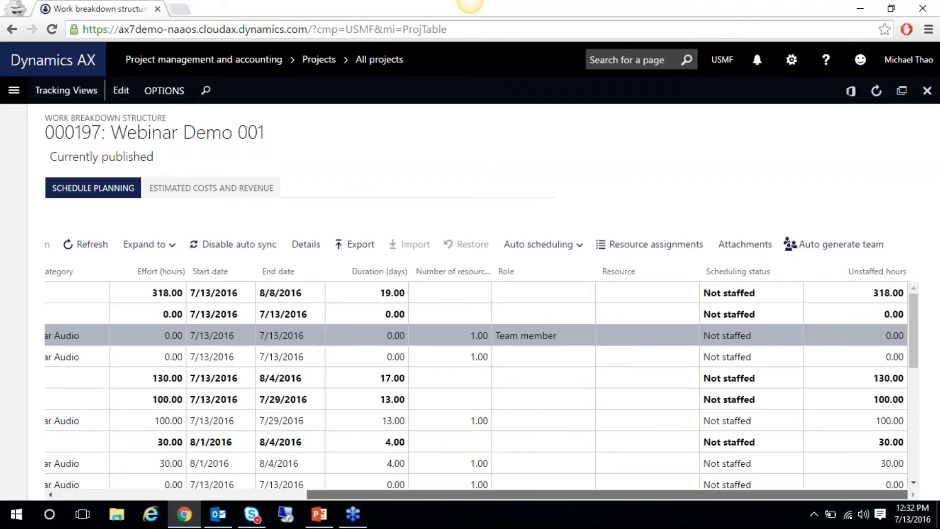
mouse_move(685, 495)
left_mouse_down()
mouse_move(646, 501)
mouse_move(675, 501)
left_mouse_up()
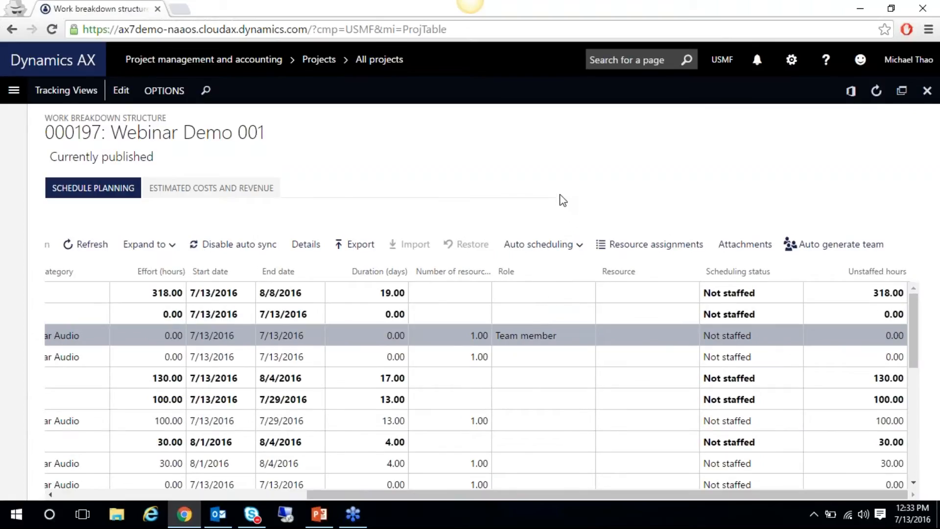
left_click_drag(559, 495, 236, 497)
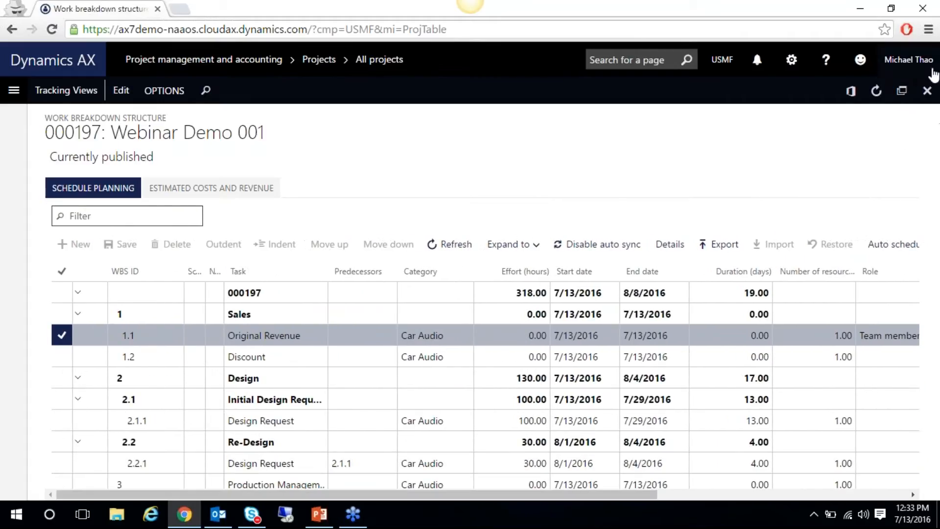
left_click(927, 91)
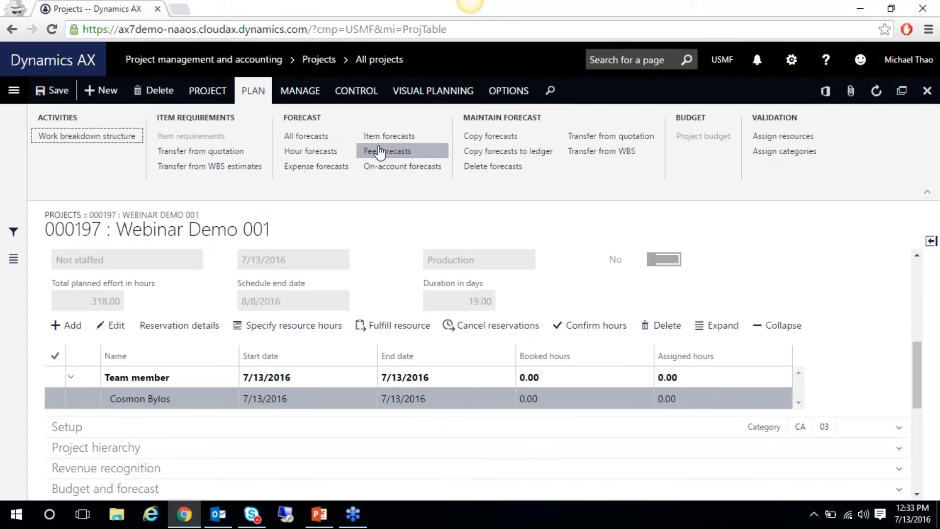
Confirm project 000197 has no forecasts in All forecasts, then start Transfer from WBS
left_click(306, 135)
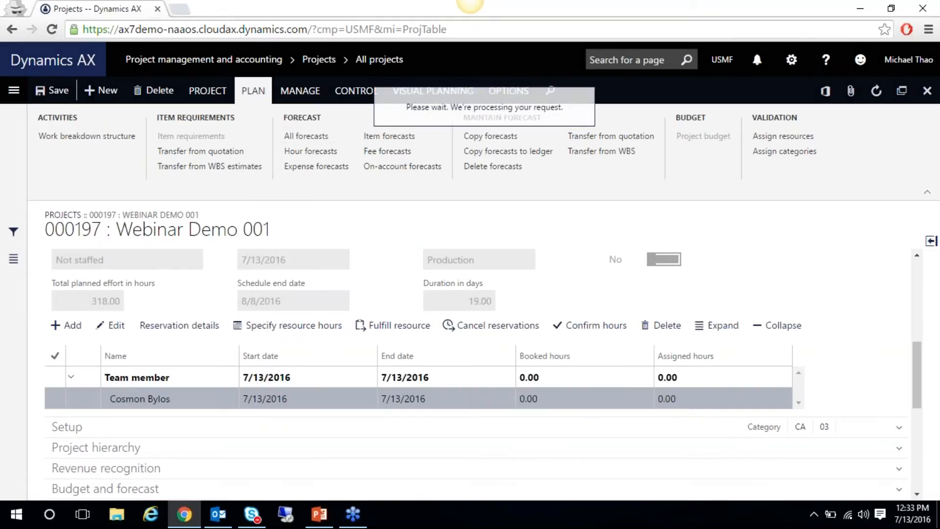
left_click(927, 91)
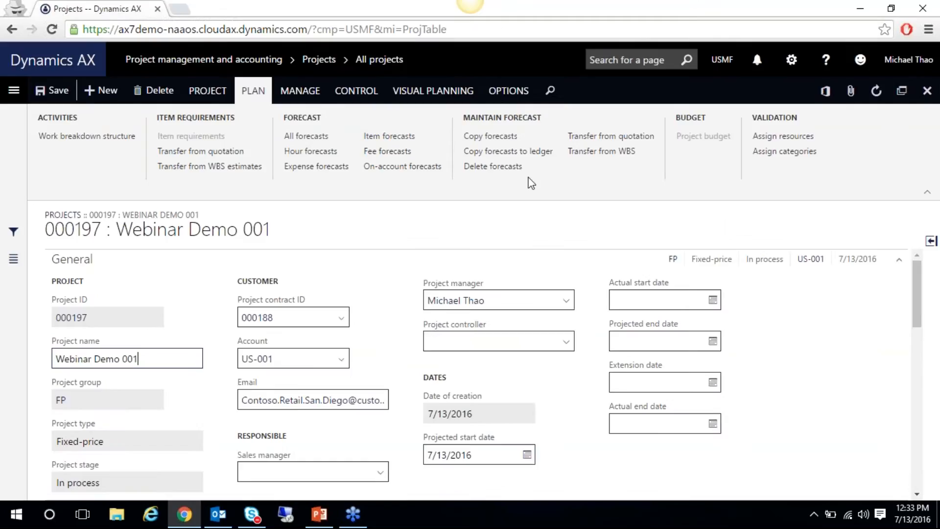
left_click(590, 153)
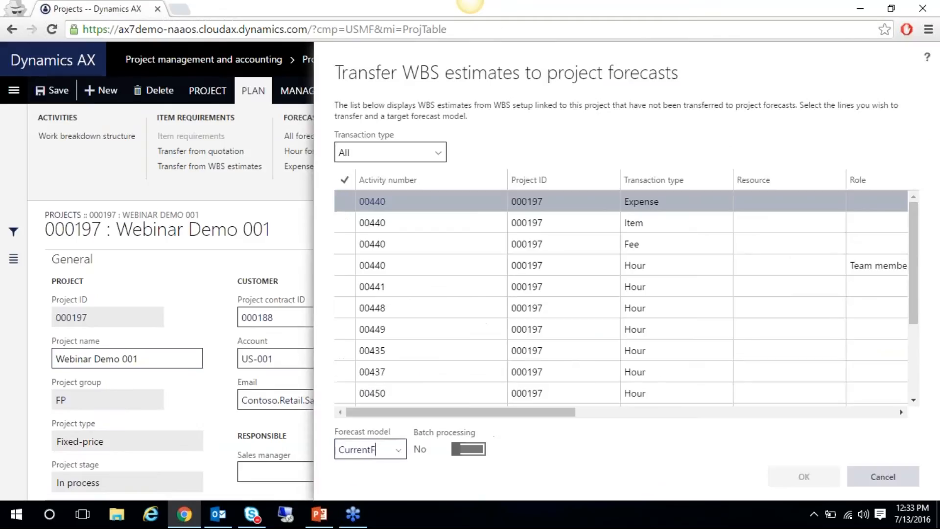
Select every Expense, Item, Fee and Hour estimate, transfer to CurrentF, clear the warning, and view forecasts
left_click_drag(913, 245, 886, 163)
left_click(686, 223)
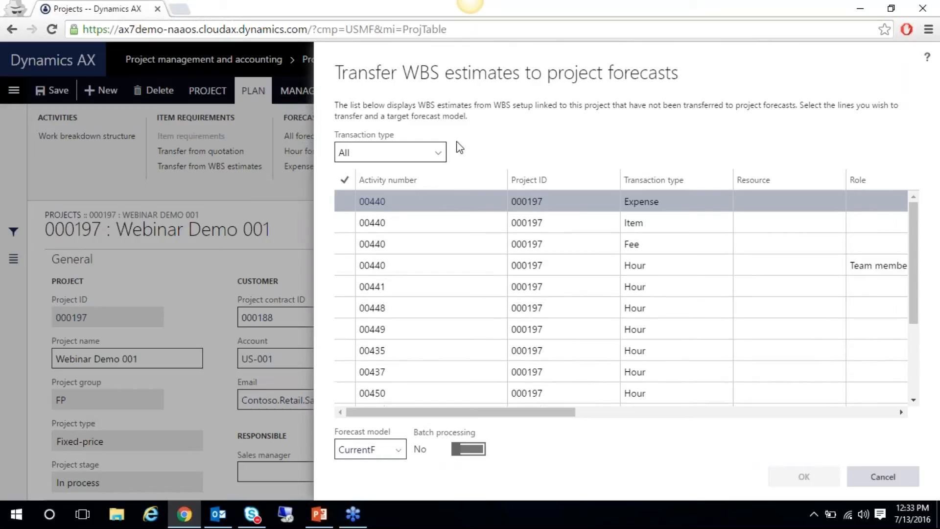
left_click(345, 180)
left_click(804, 476)
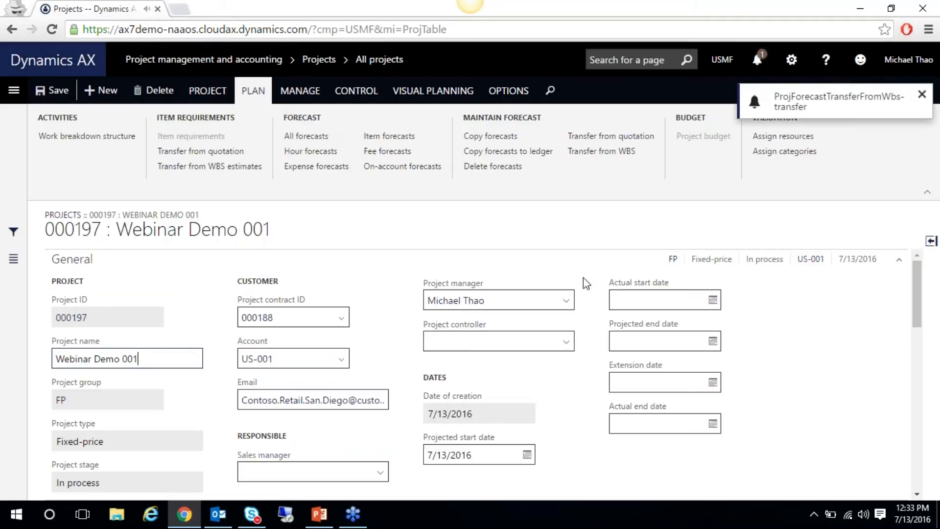
left_click(758, 60)
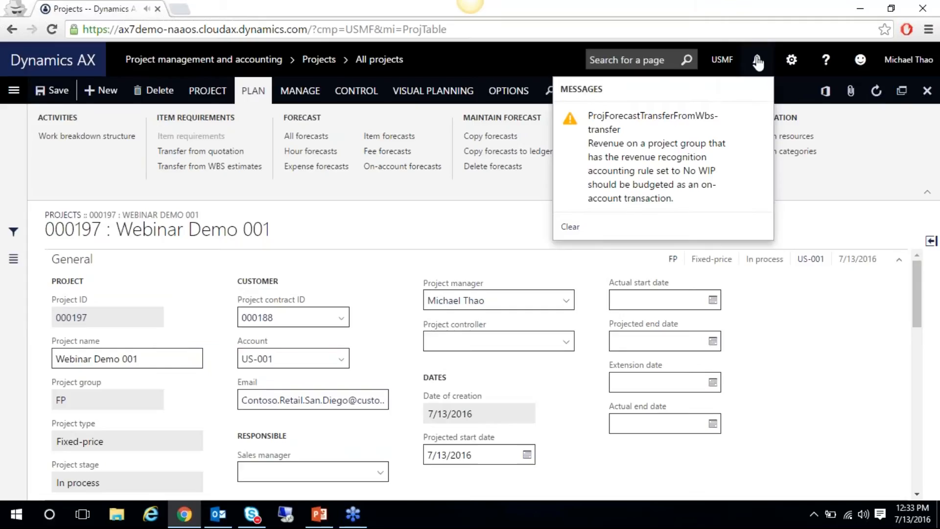
left_click(790, 208)
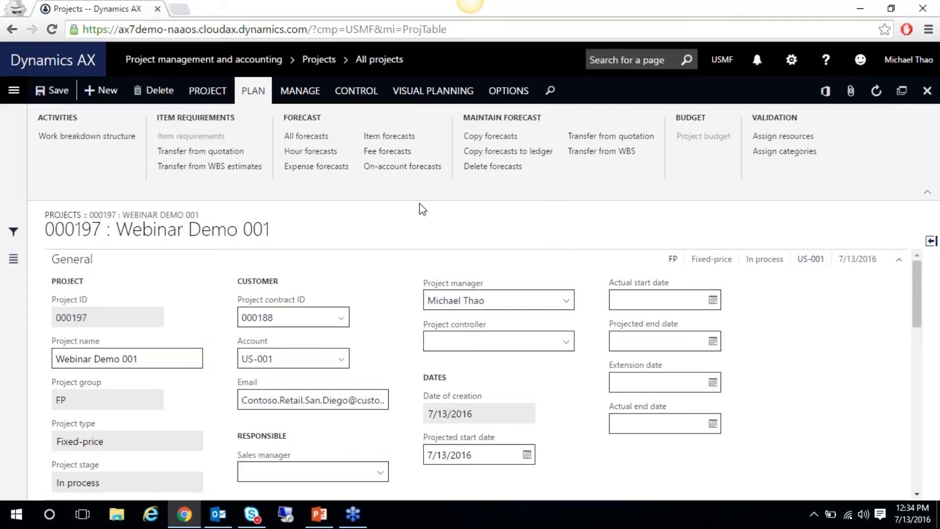
left_click(306, 136)
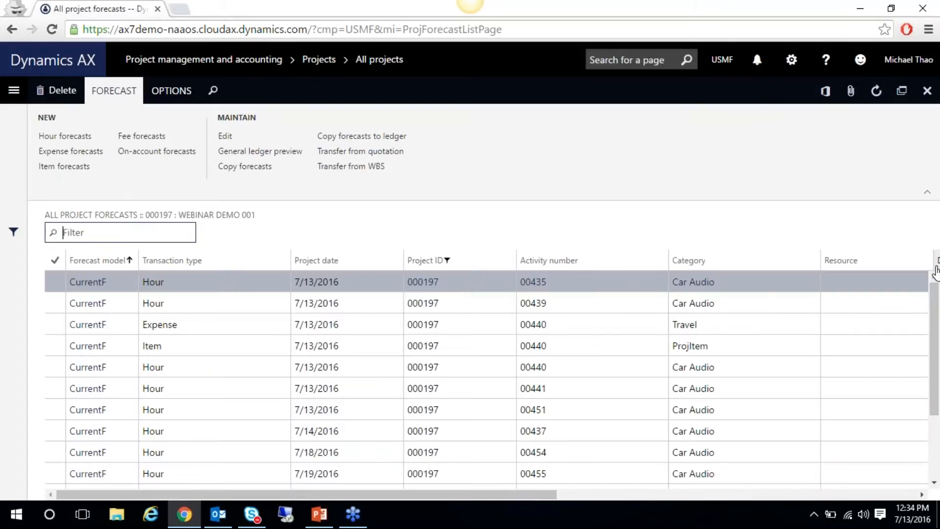
left_click_drag(935, 318, 939, 397)
scroll(912, 314, "up", 3)
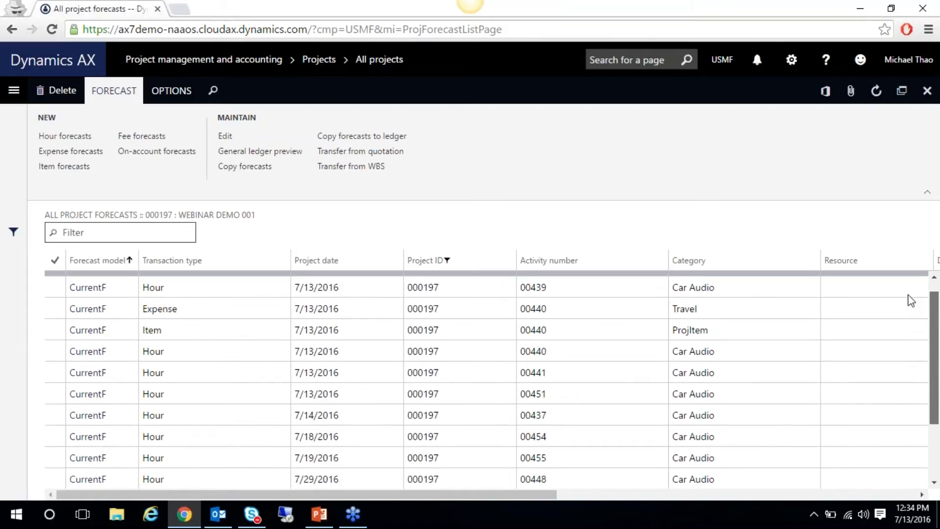
left_click(928, 91)
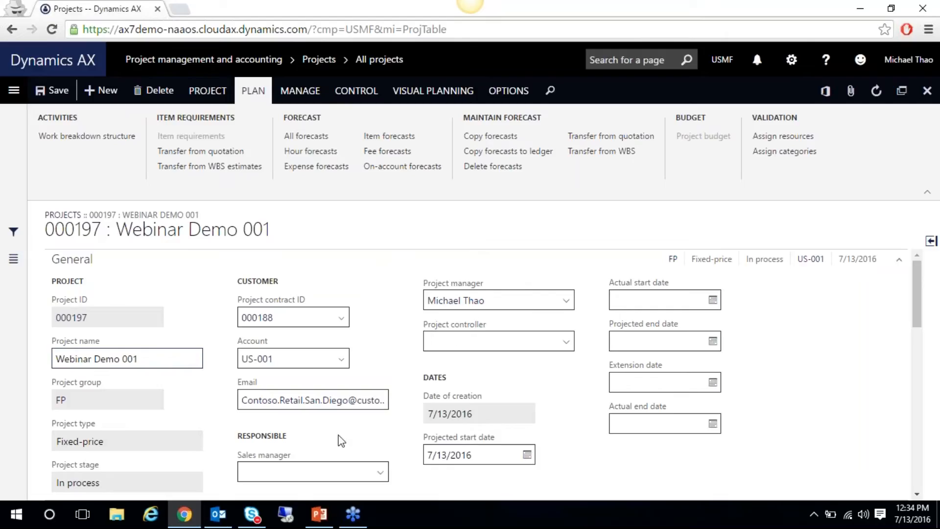
left_click(319, 520)
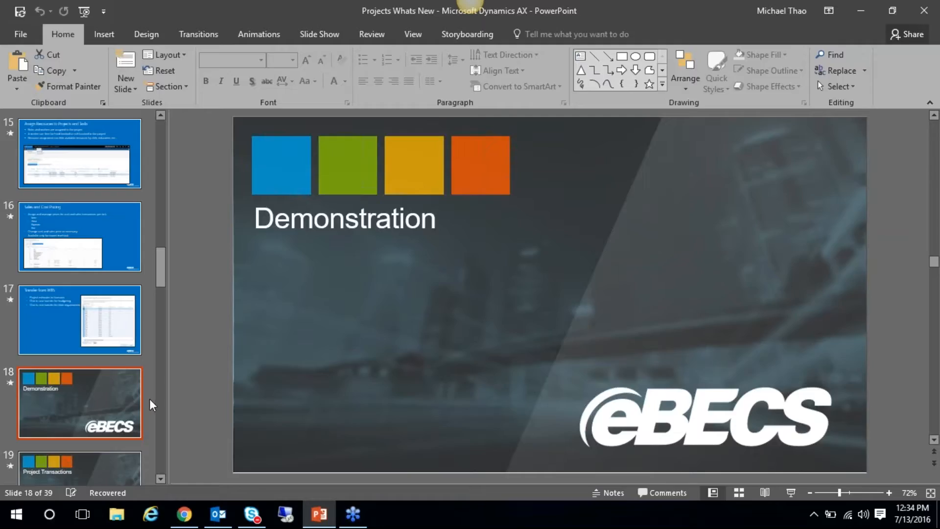
Run the slide show from slide 19 and advance to the Project Transactions diagram
left_click(93, 464)
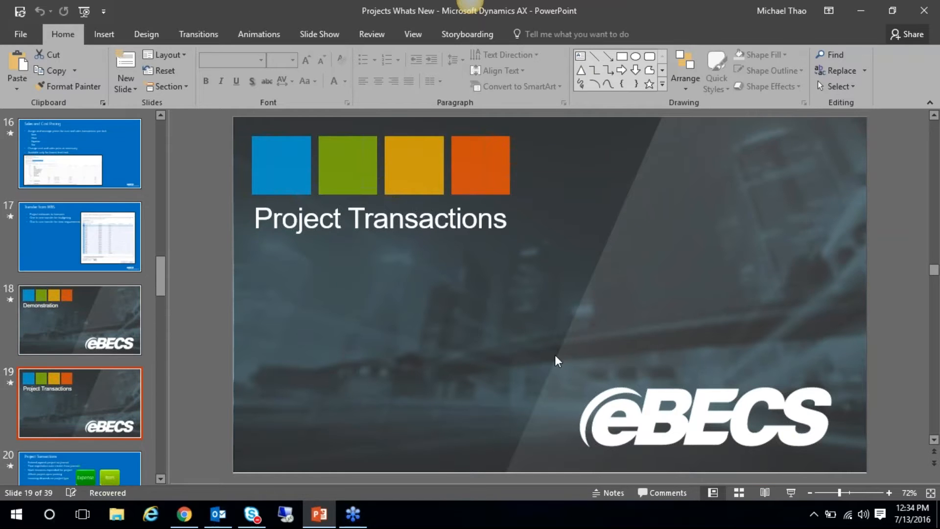
left_click(791, 493)
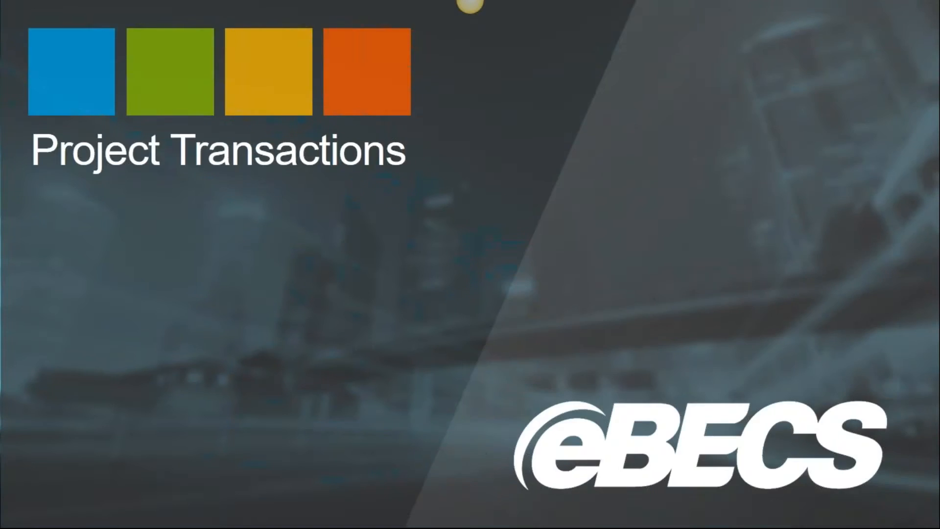
key("Right")
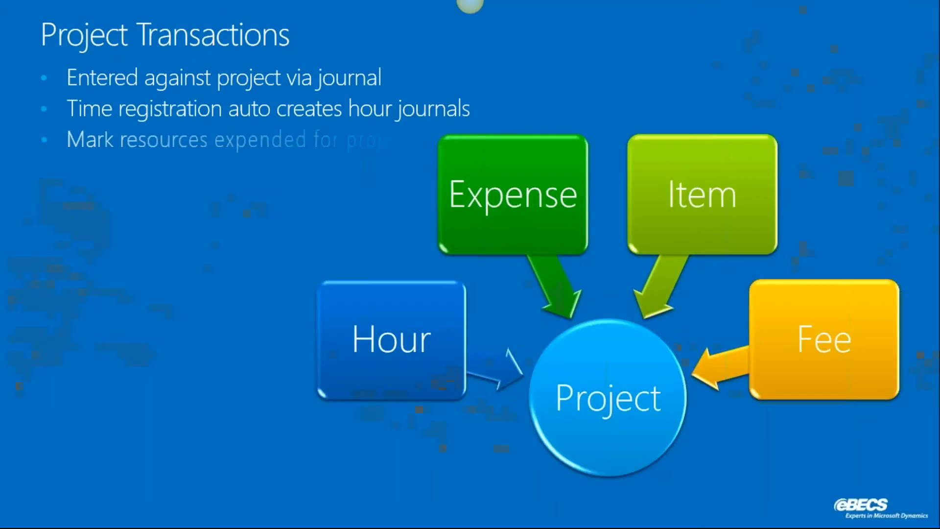
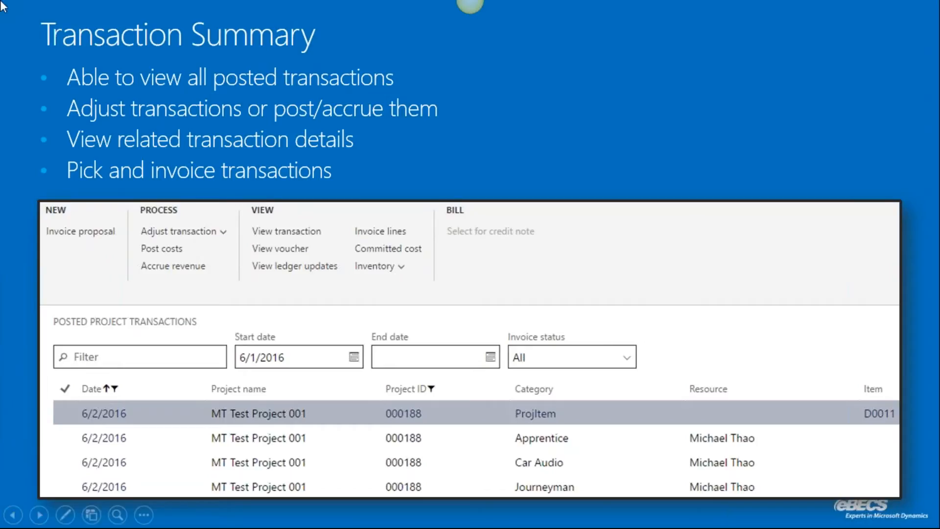
Advance through the last slide transitions and exit the slide show, returning to slide 23, Item Requirements
left_click(322, 148)
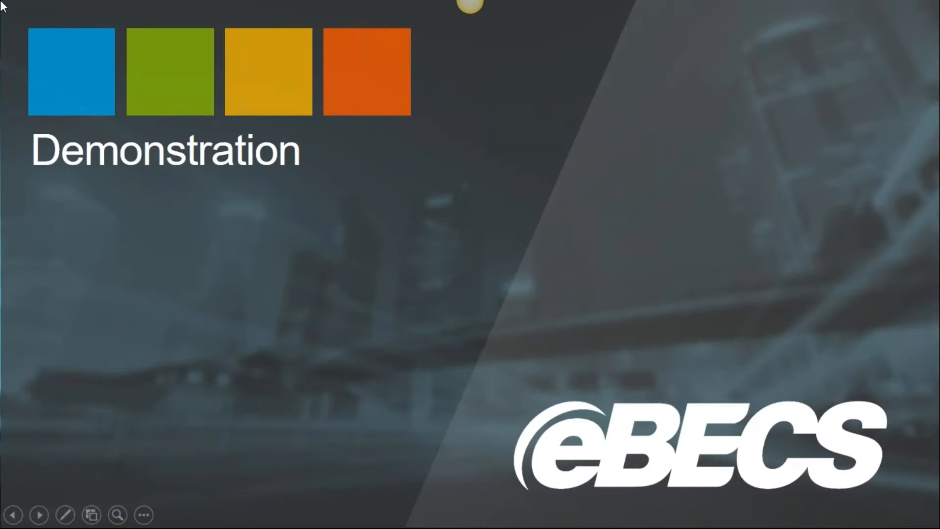
left_click(1, 2)
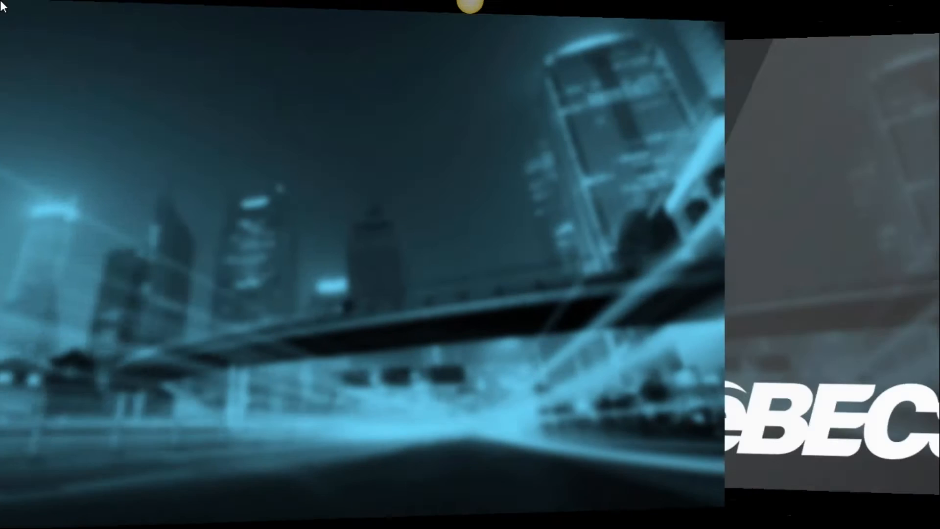
key("Escape")
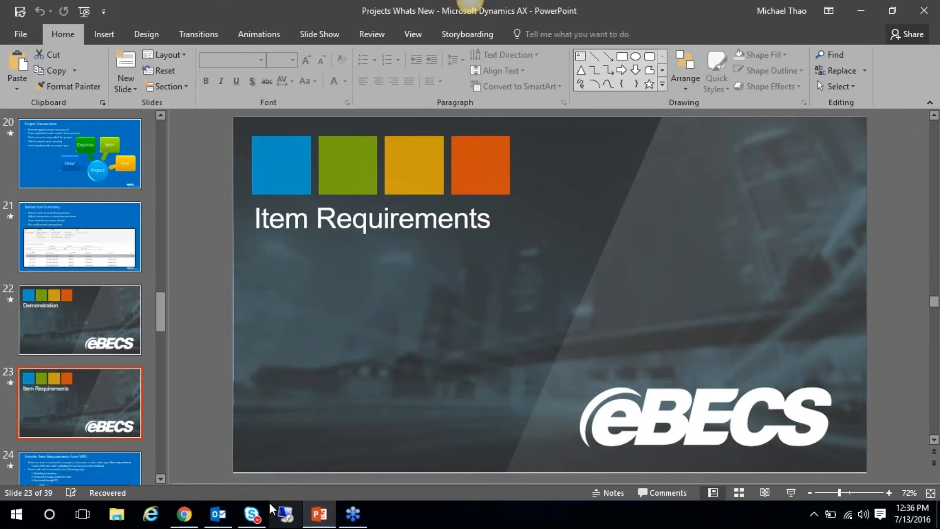
From the Webinar Demo 001 project, create Hour journal PJJ-00371 for project 000197 and open its lines
mouse_move(228, 518)
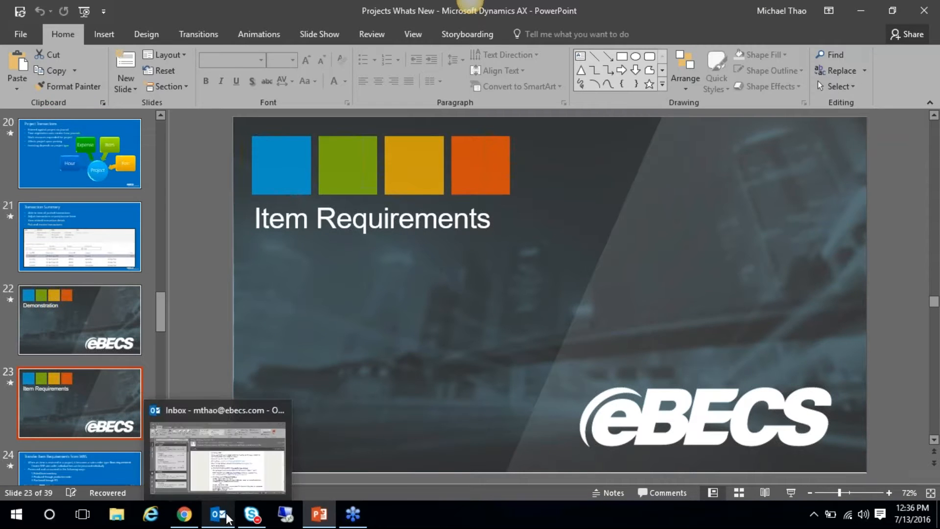
left_click(184, 515)
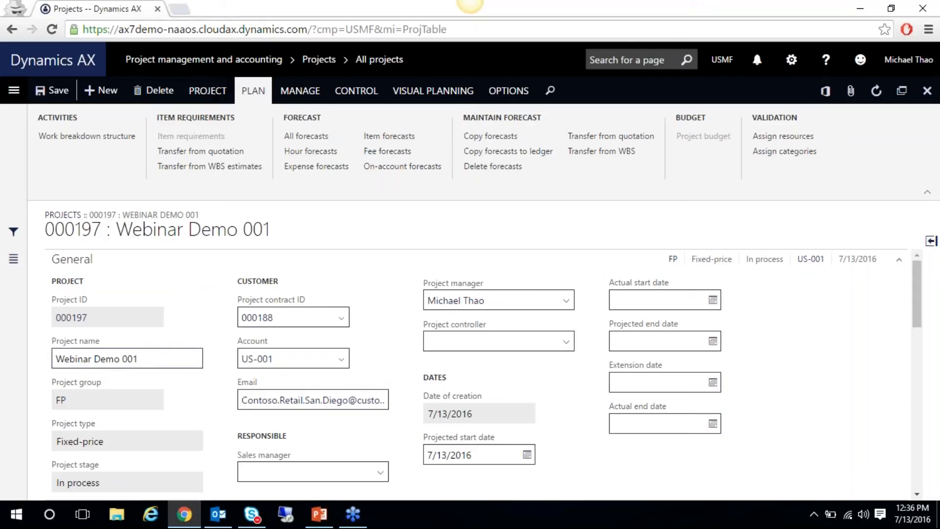
left_click(223, 94)
left_click(582, 136)
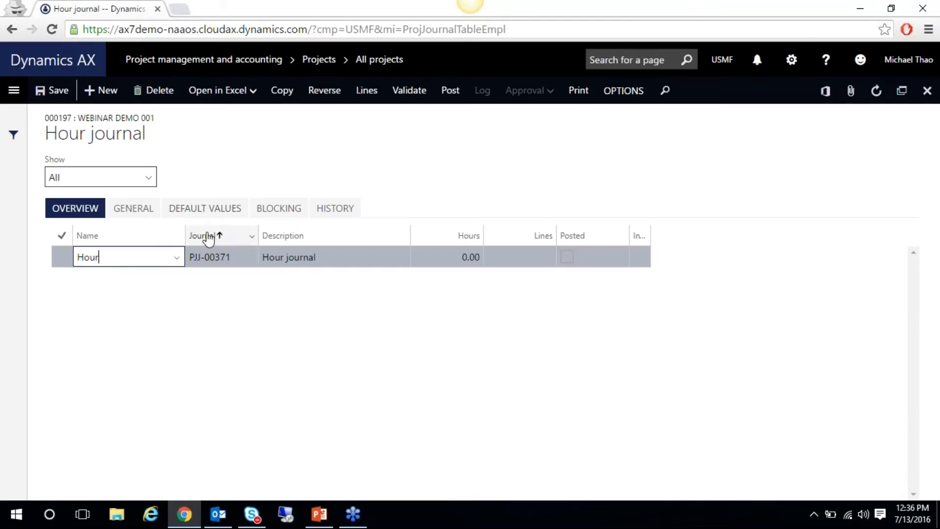
left_click(366, 90)
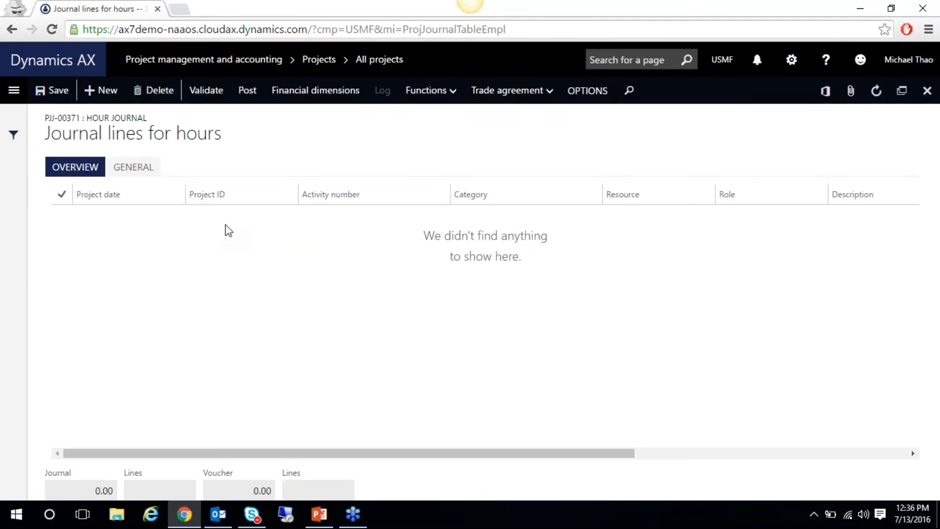
Add a new hour journal line on activity 00433
left_click(98, 91)
left_click(371, 215)
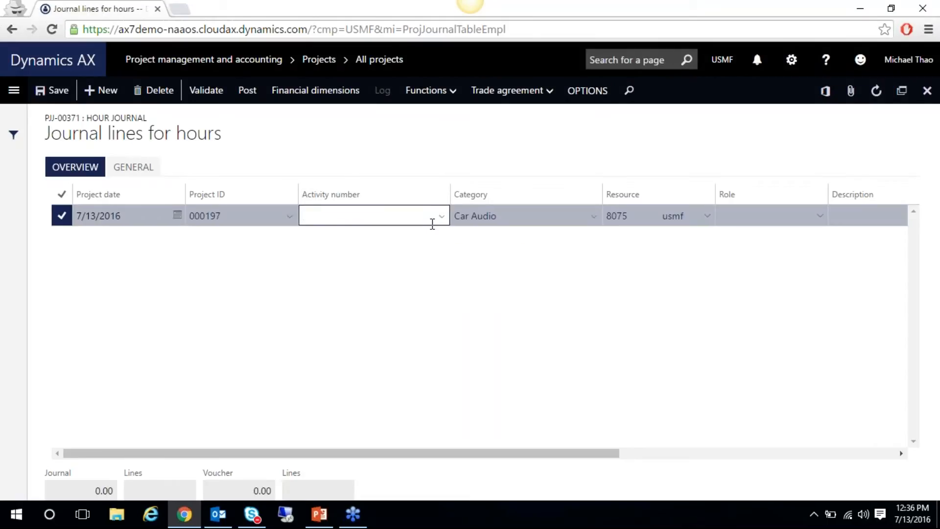
left_click(442, 216)
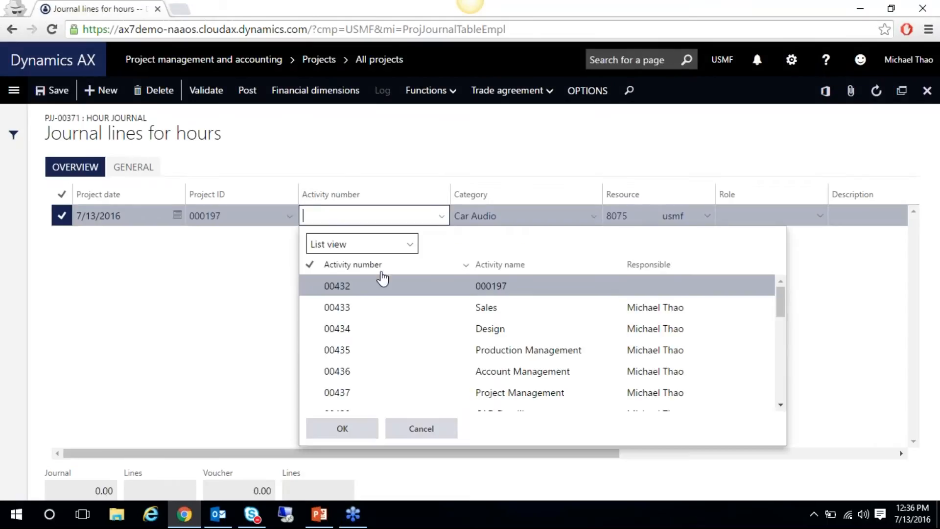
left_click(357, 307)
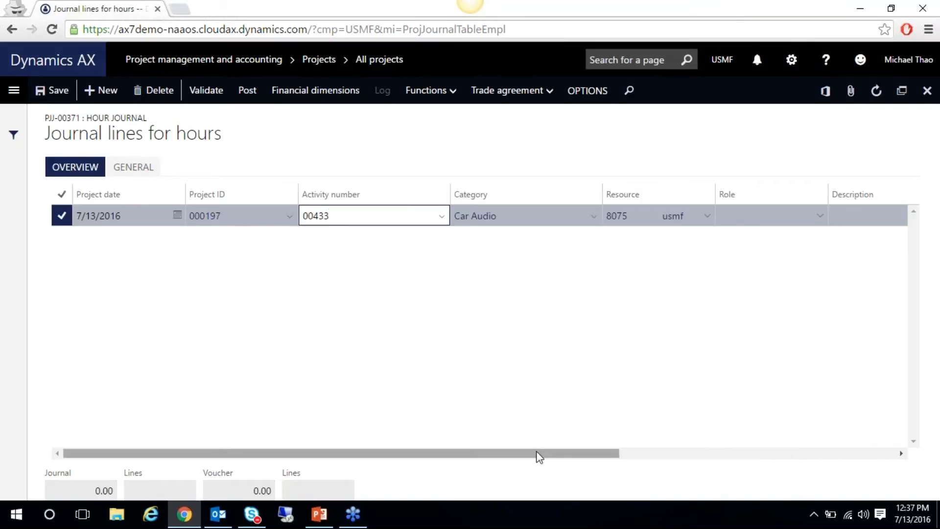
left_click_drag(567, 457, 658, 439)
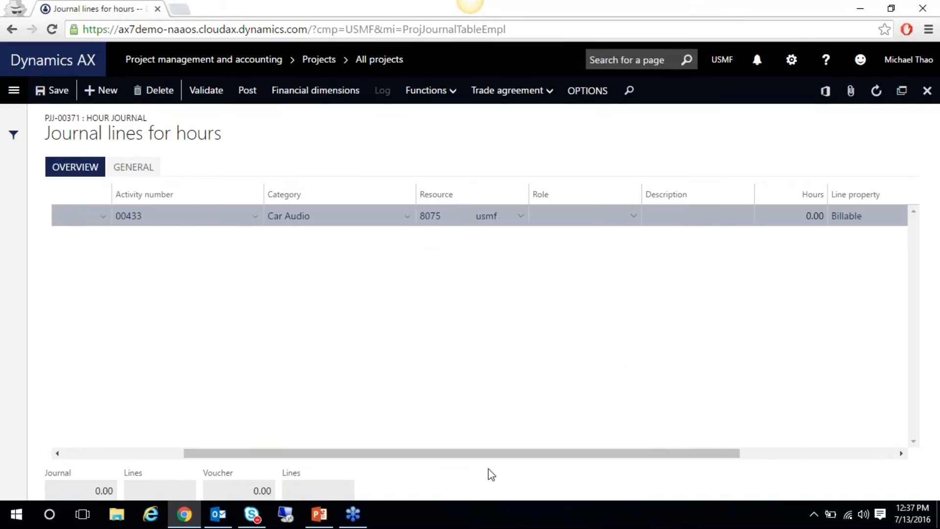
left_click_drag(481, 451, 575, 456)
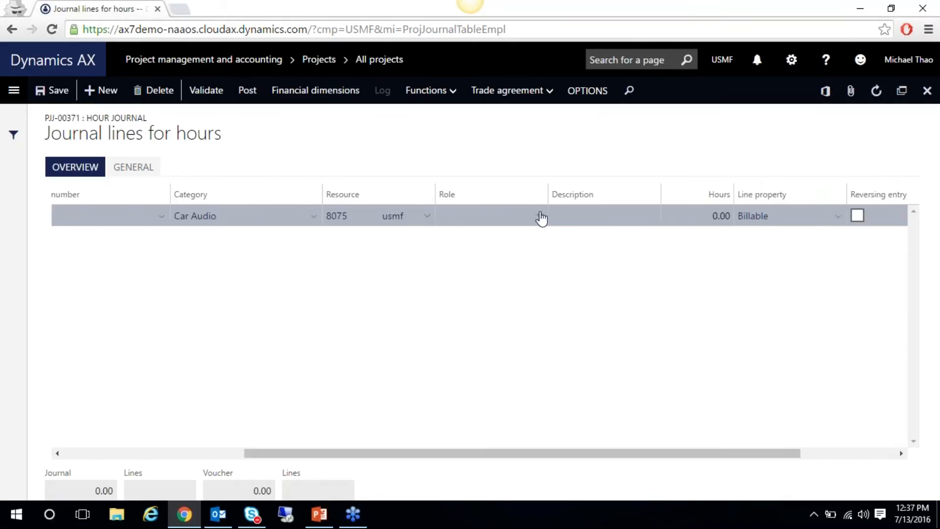
Describe the line as 'Week 1 - 40 Hours' and enter 40 hours
left_click(628, 219)
type("40 Hours")
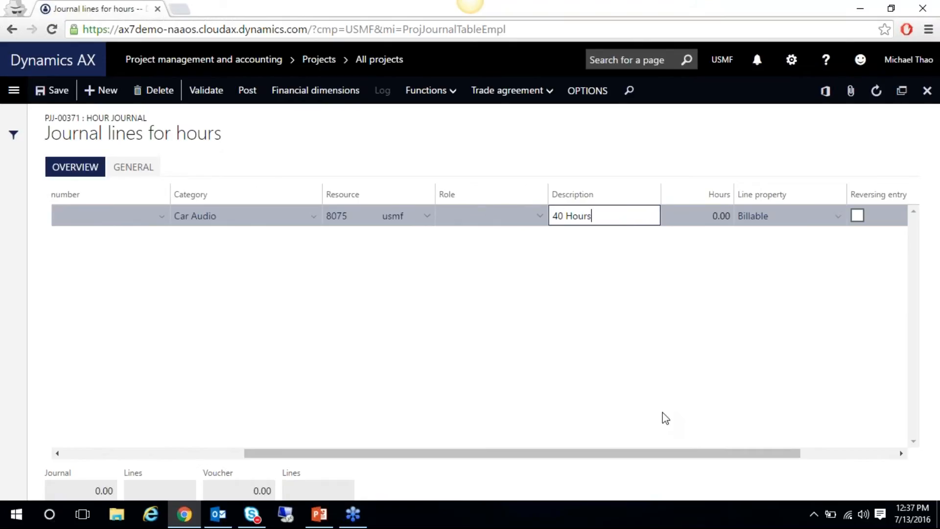
type(" - Week")
key("BackSpace")
key("BackSpace")
key("BackSpace")
key("BackSpace")
key("BackSpace")
key("BackSpace")
key("BackSpace")
key("BackSpace")
key("BackSpace")
key("BackSpace")
key("BackSpace")
key("BackSpace")
key("BackSpace")
key("BackSpace")
key("BackSpace")
type("Week 1 - 40 Hours")
key("Tab")
type("40")
key("Tab")
left_click_drag(639, 454, 442, 456)
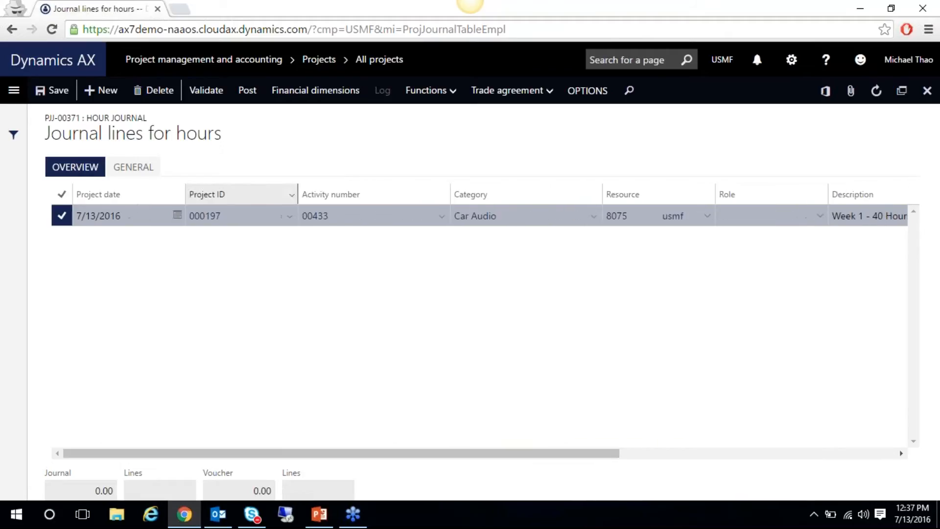
Review the line's General details, then start posting the hour journal from Overview
left_click(138, 166)
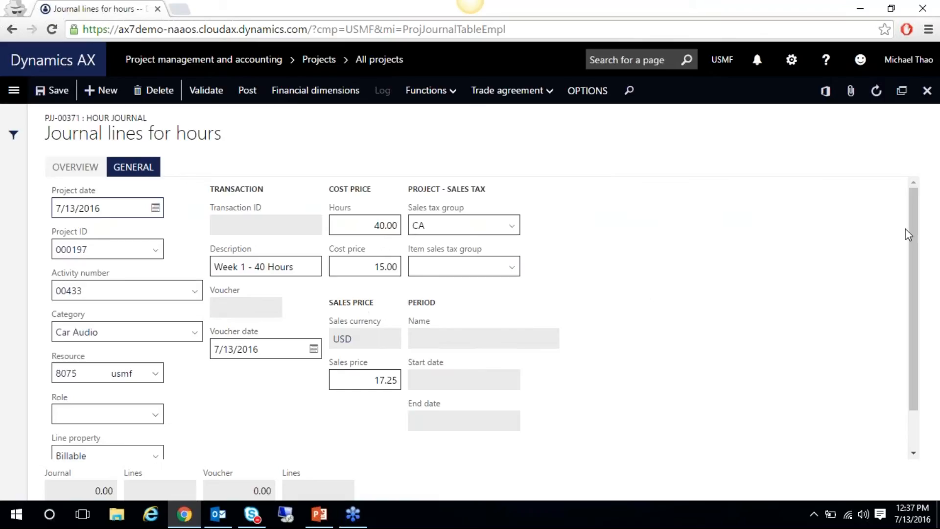
scroll(920, 274, "down", 2)
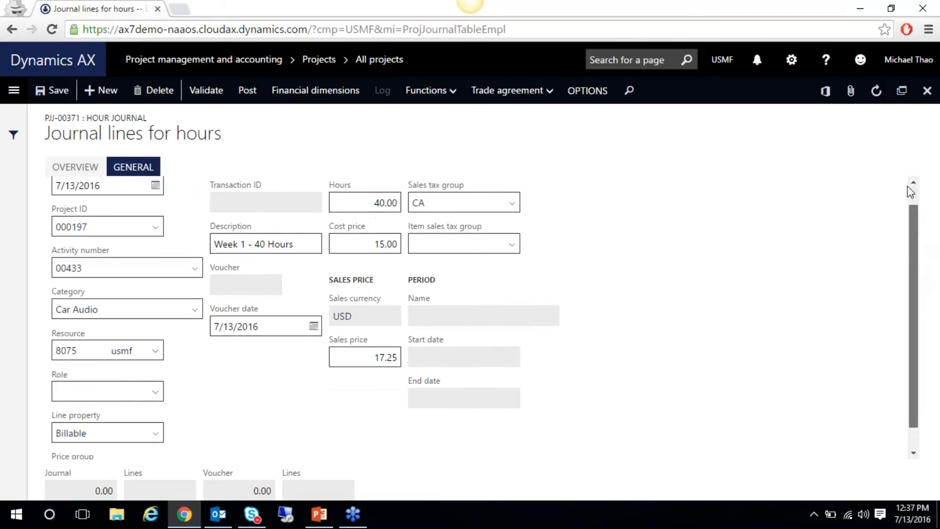
scroll(911, 184, "up", 2)
left_click(101, 166)
left_click(245, 96)
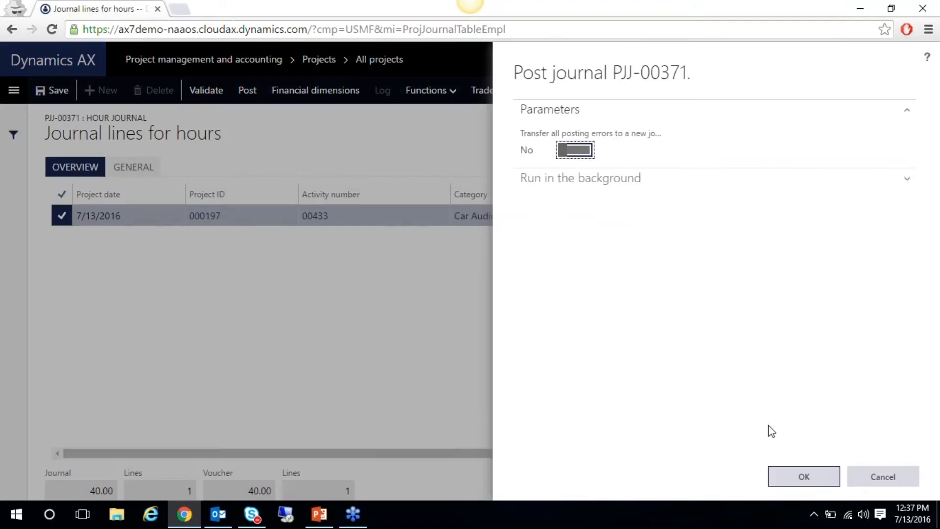
Confirm posting of journal PJJ-00371 and return to the hour journal list showing it posted with 40.00 hours
left_click(803, 476)
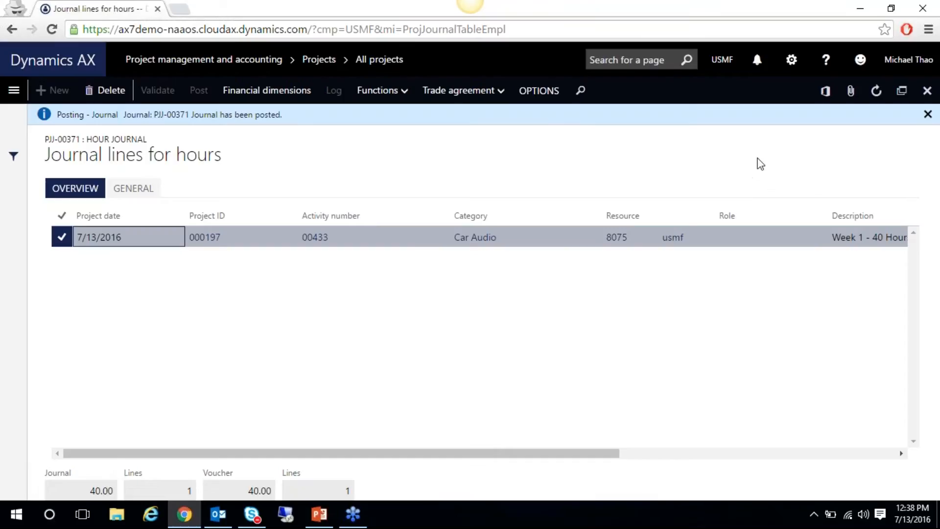
left_click(927, 116)
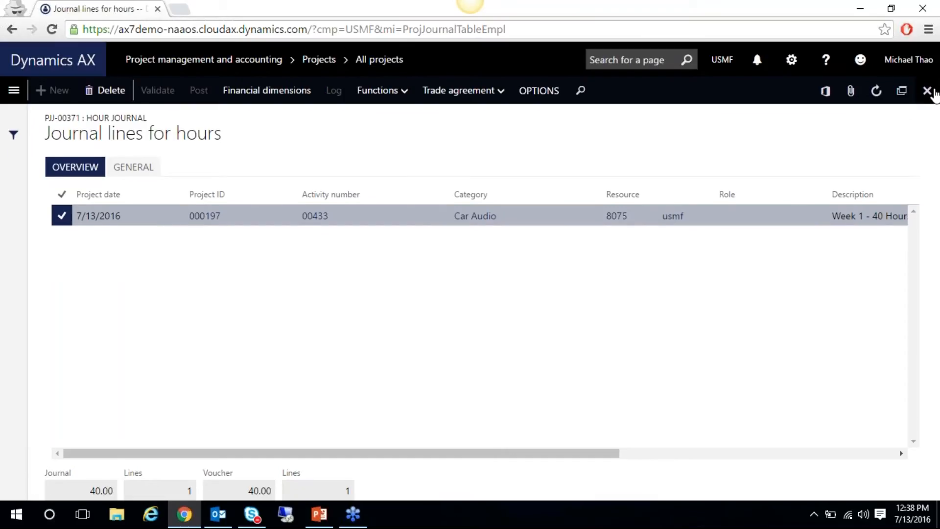
left_click(12, 29)
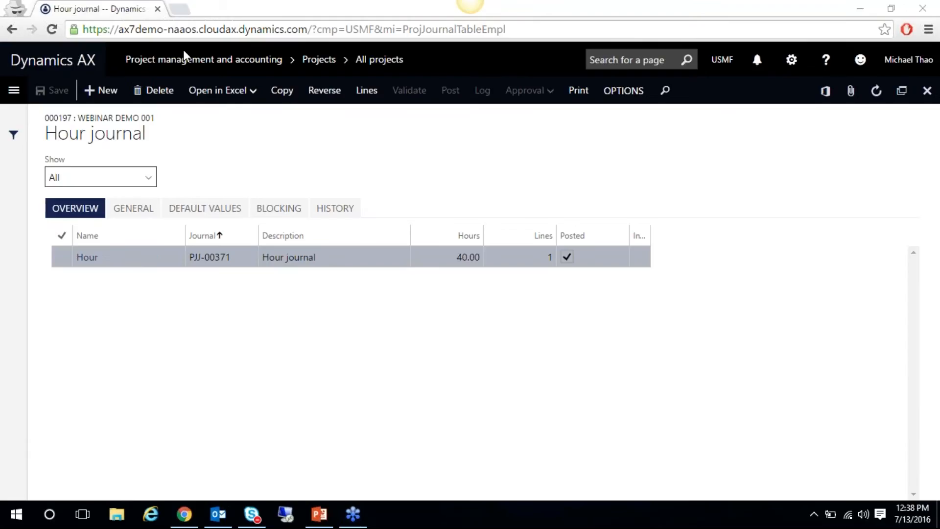
Open My posted project transactions under Project management and accounting
left_click(12, 98)
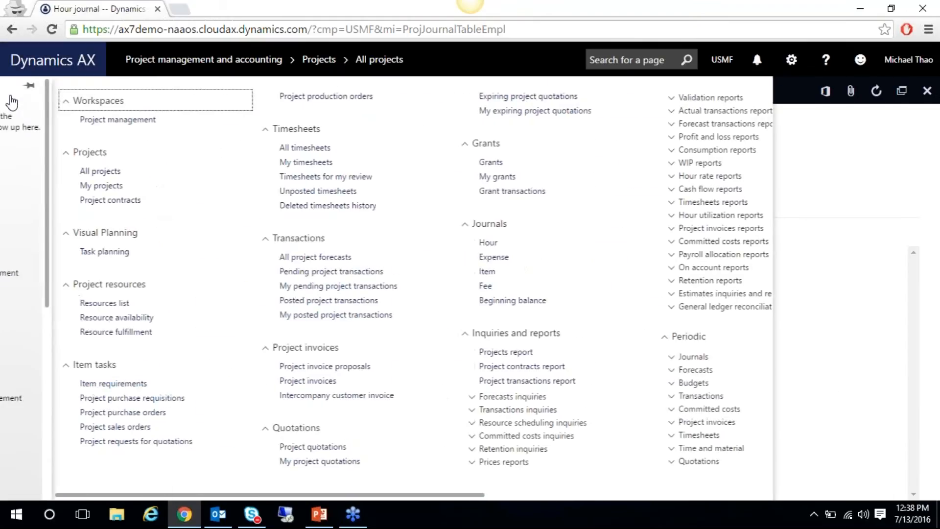
scroll(171, 277, "down", 1)
scroll(172, 277, "down", 3)
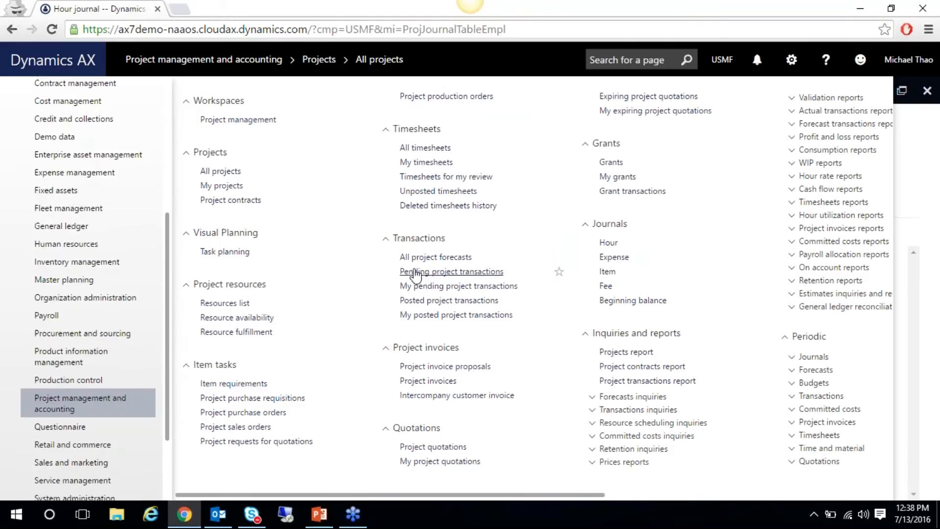
left_click(413, 315)
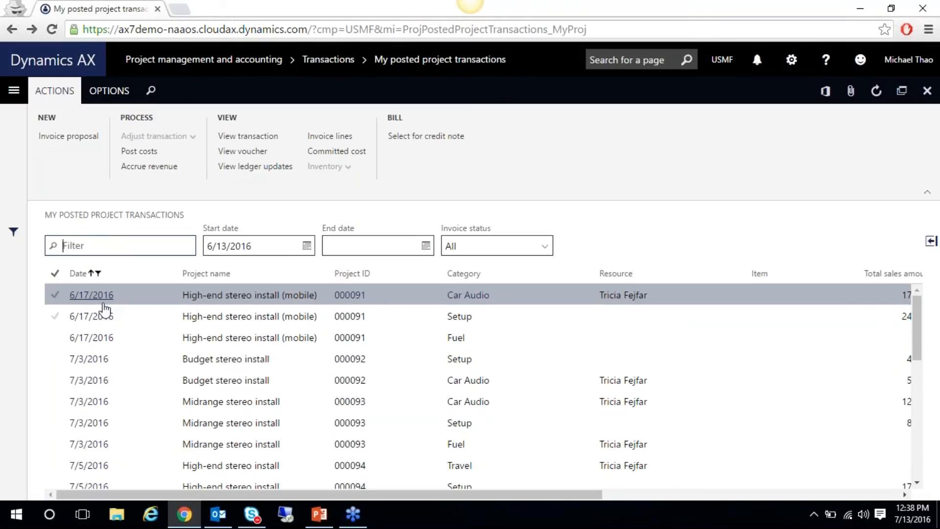
Sort the posted transactions by Date, oldest first
left_click(85, 277)
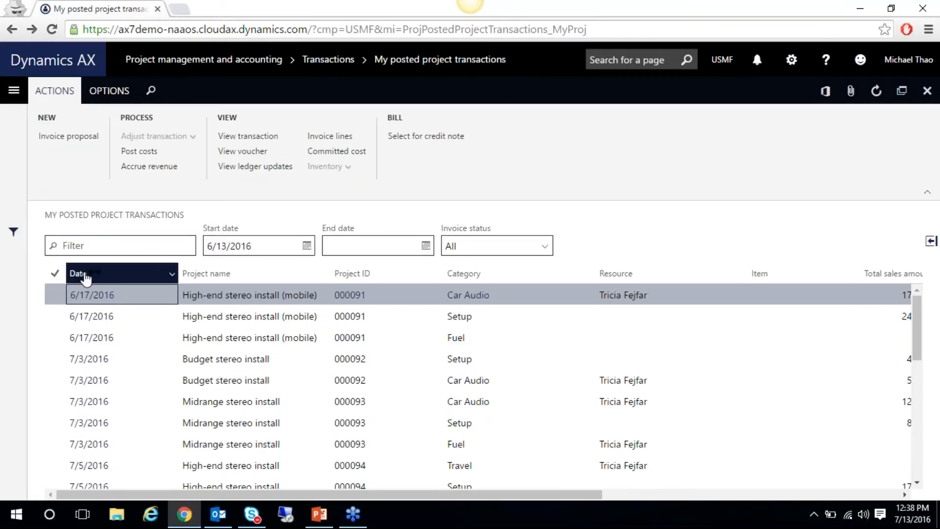
double_click(103, 337)
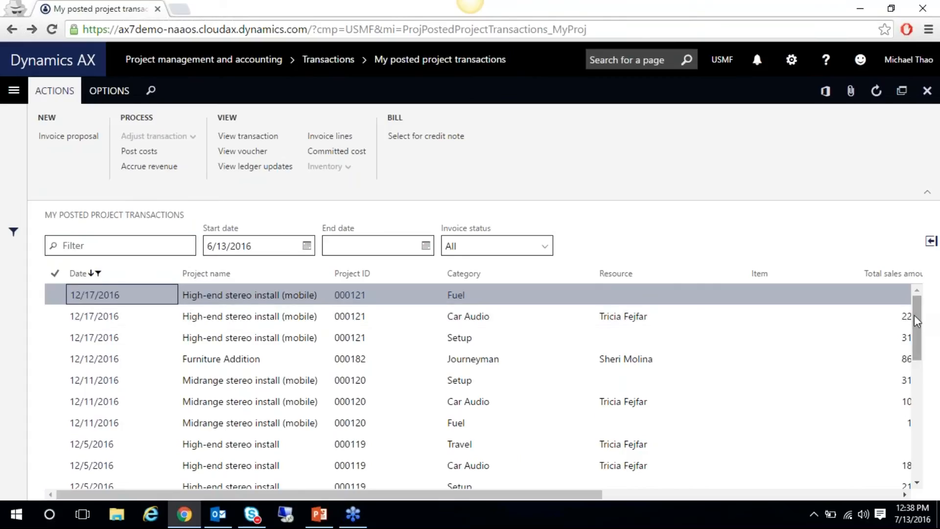
left_click_drag(914, 316, 926, 433)
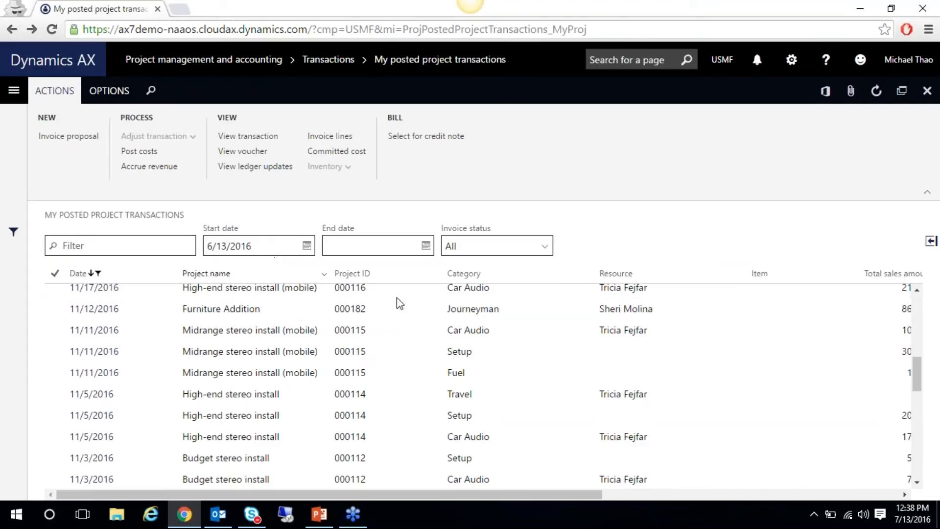
left_click(79, 273)
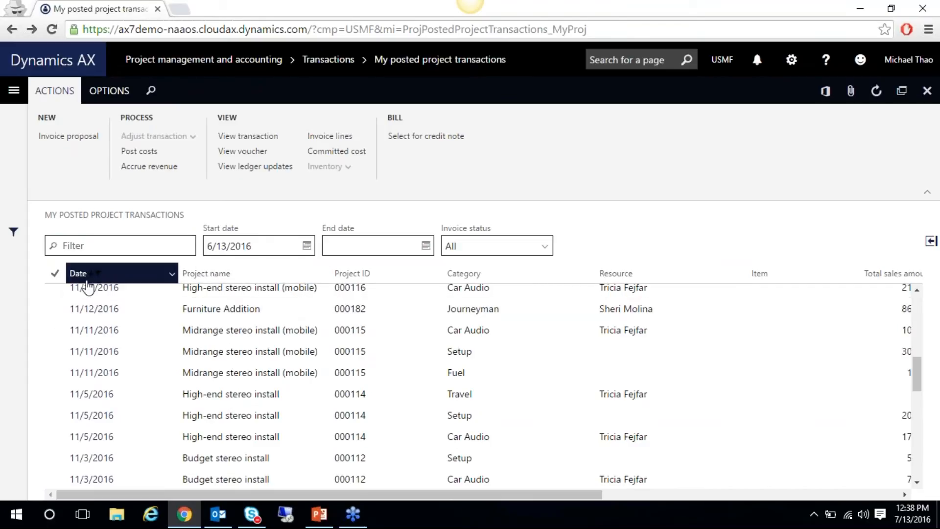
left_click(90, 307)
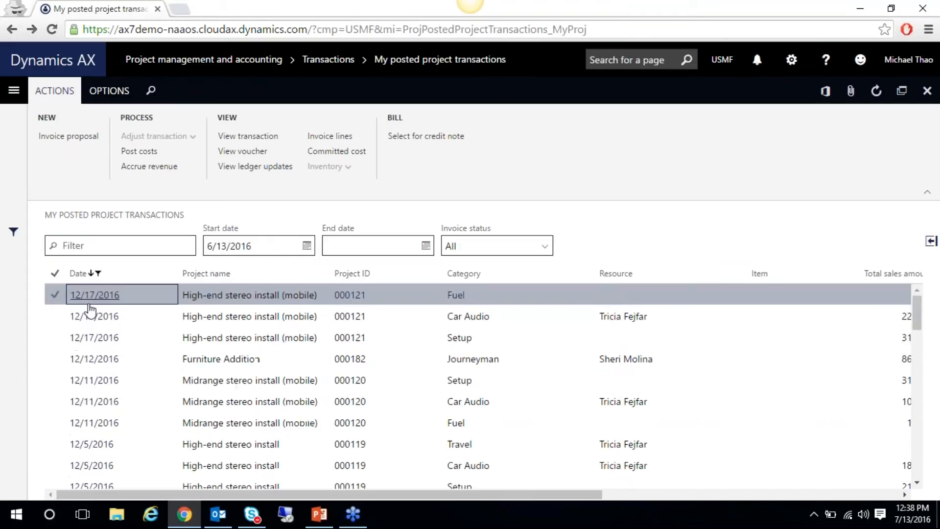
Change the start date filter to 7/13/2016
left_click(217, 243)
left_click_drag(214, 244, 173, 247)
type("7")
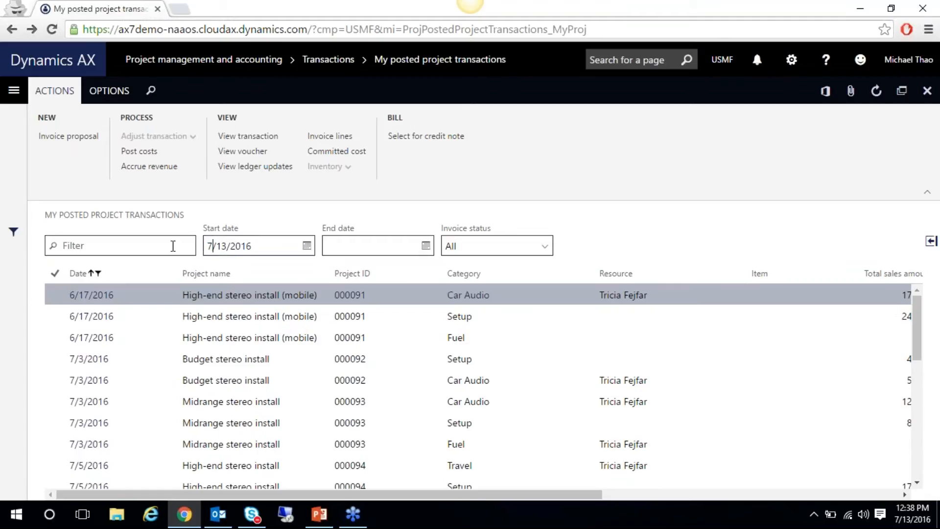
key("Return")
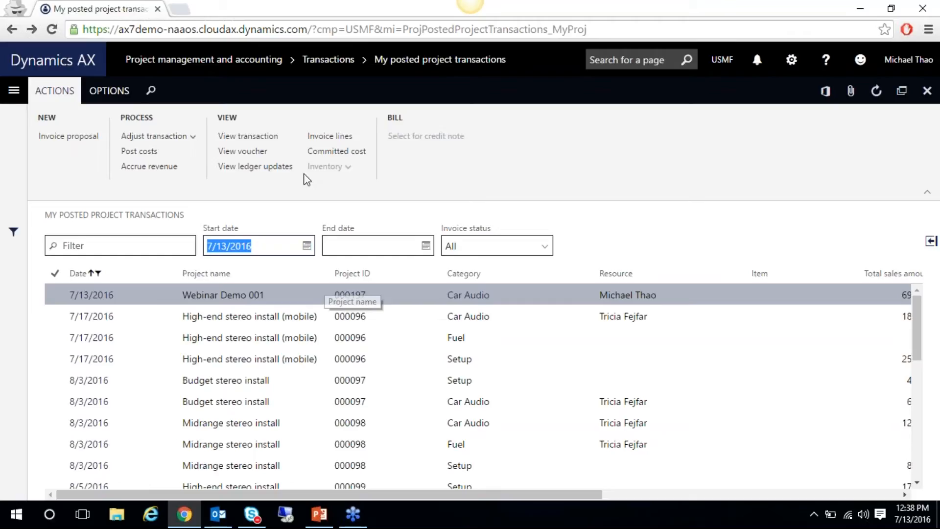
left_click(258, 156)
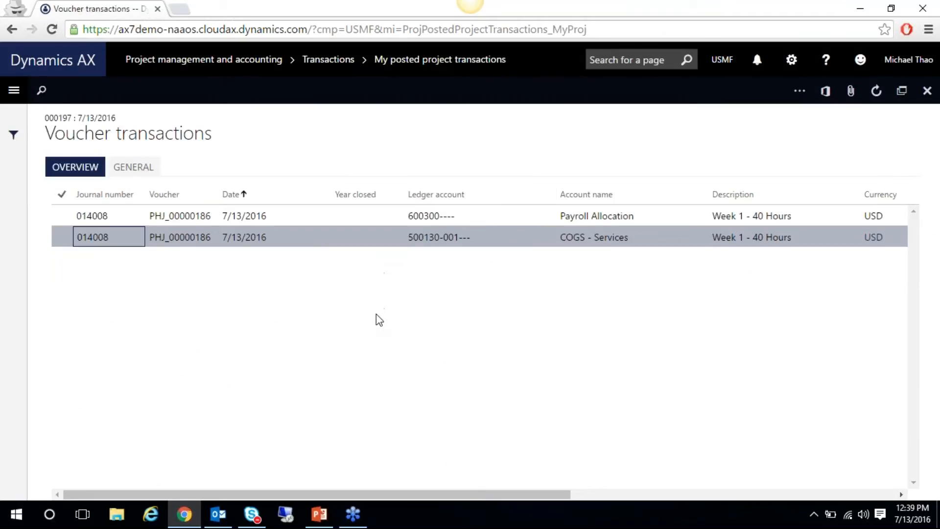
left_click_drag(339, 495, 446, 477)
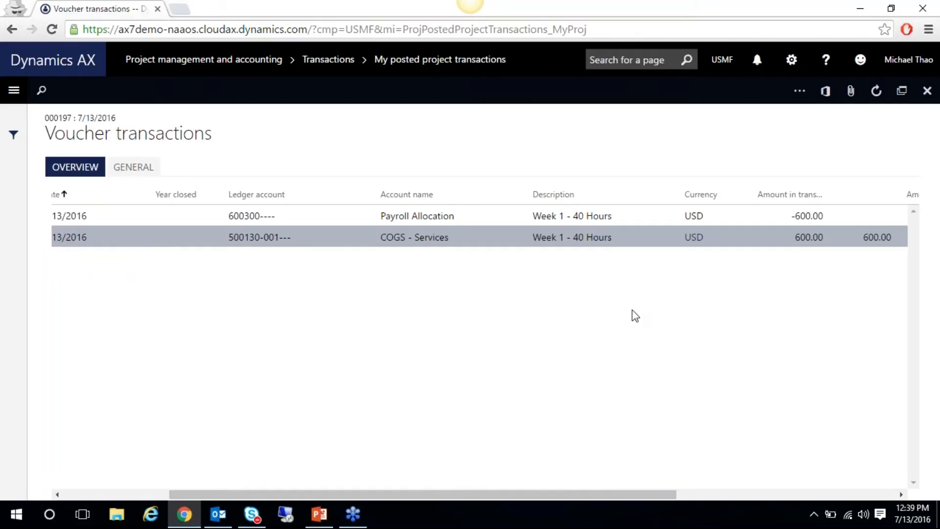
left_click(262, 239)
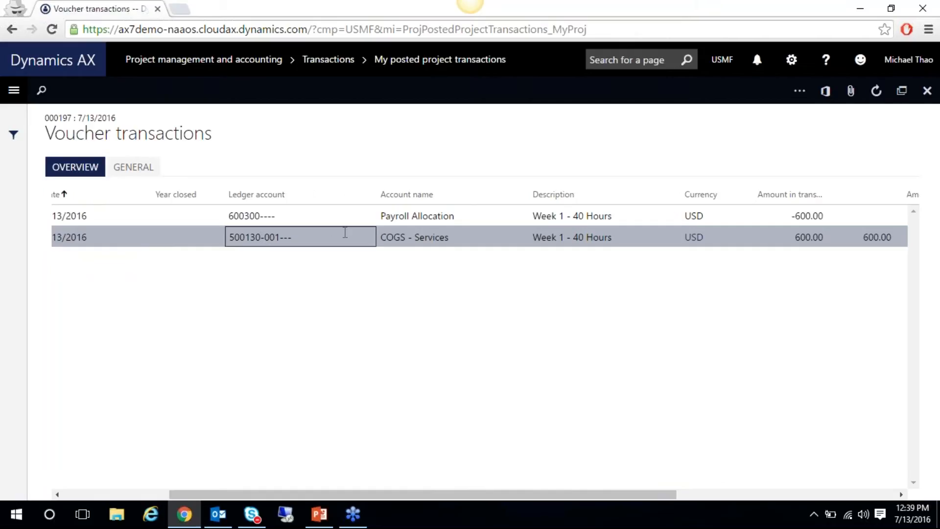
left_click(251, 220)
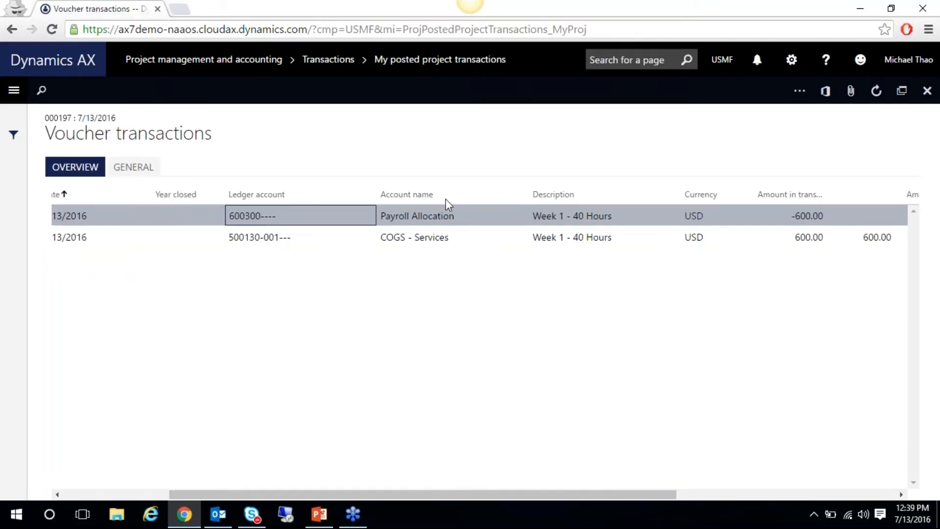
left_click(927, 90)
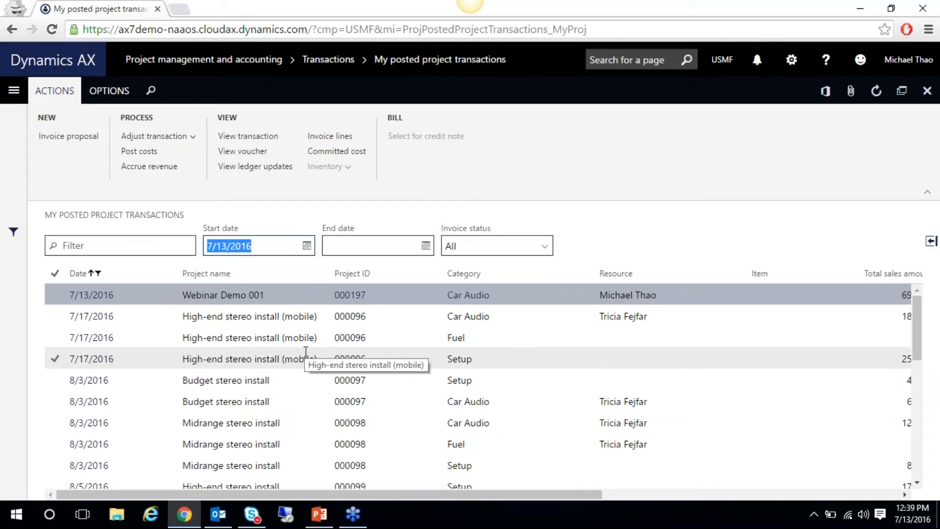
Filter the posted transactions to Project ID 000197, leaving only the Webinar Demo 001 row
left_click(174, 247)
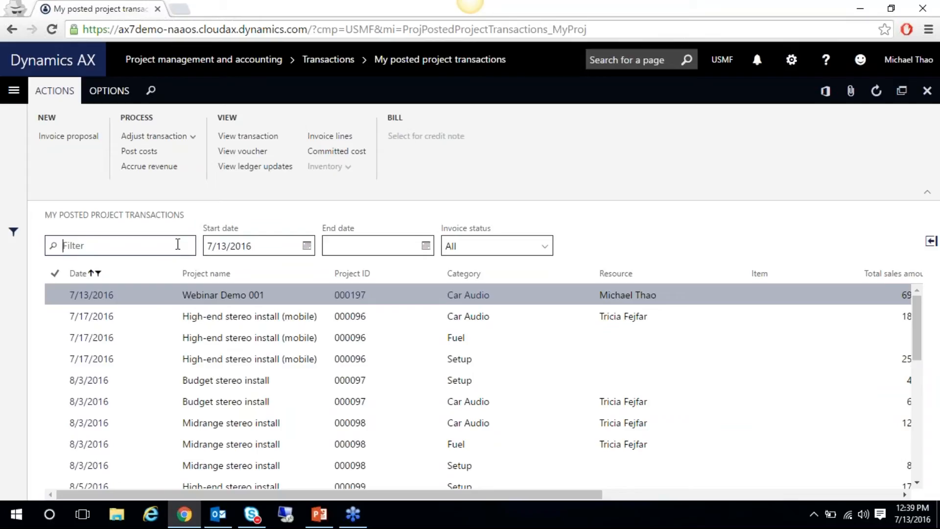
type("000197")
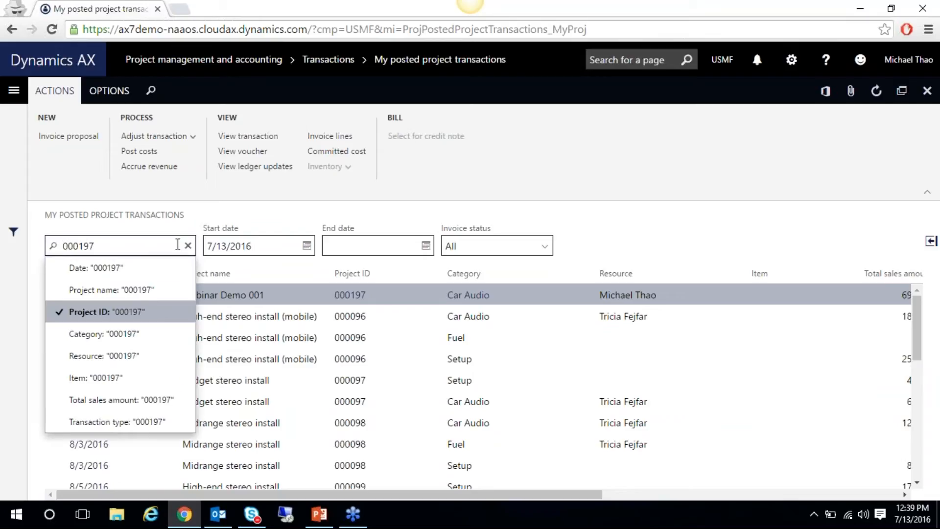
left_click(97, 320)
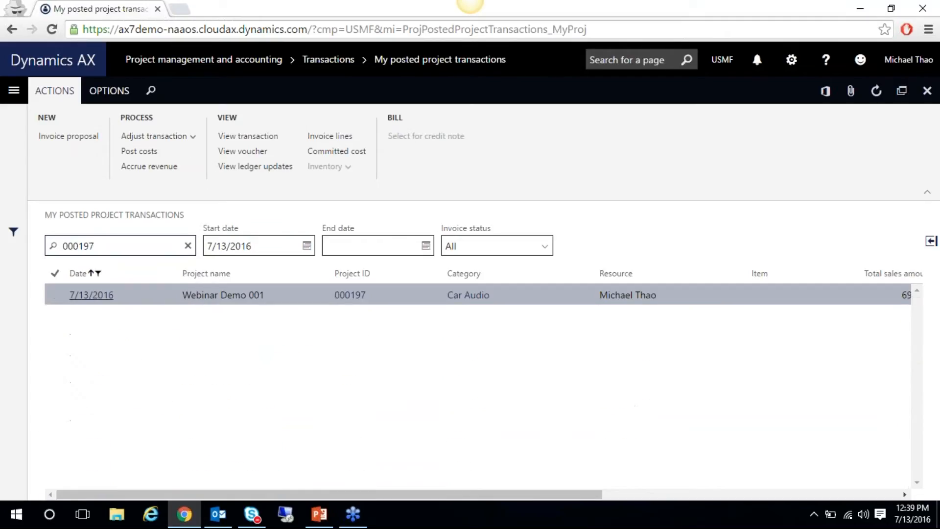
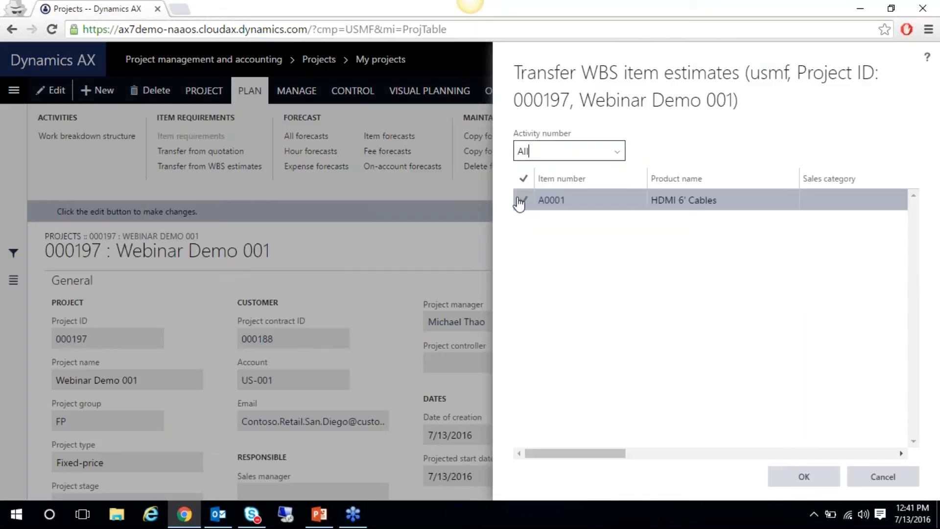
Try transferring the A0001 HDMI 6' Cables estimate, cancel on the mandatory Site error, and open the WBS
left_click(522, 201)
left_click(805, 478)
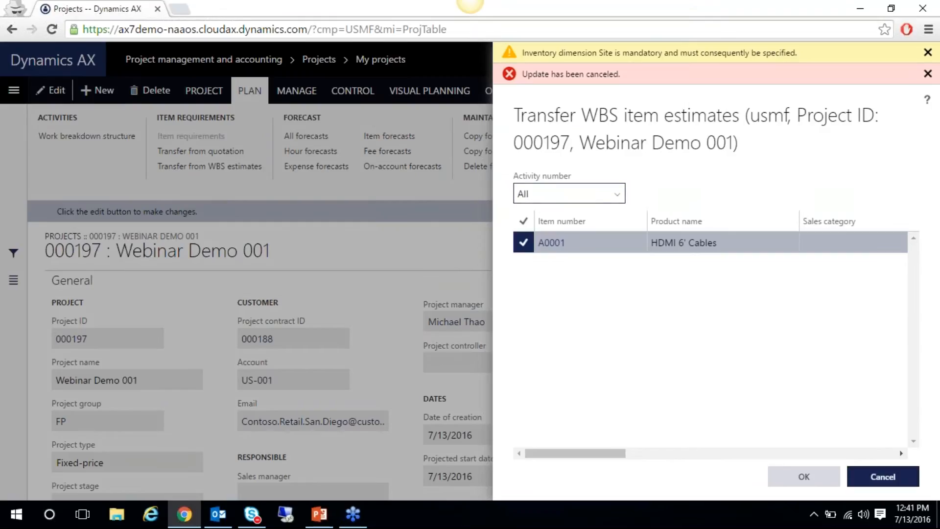
left_click(901, 477)
left_click(87, 136)
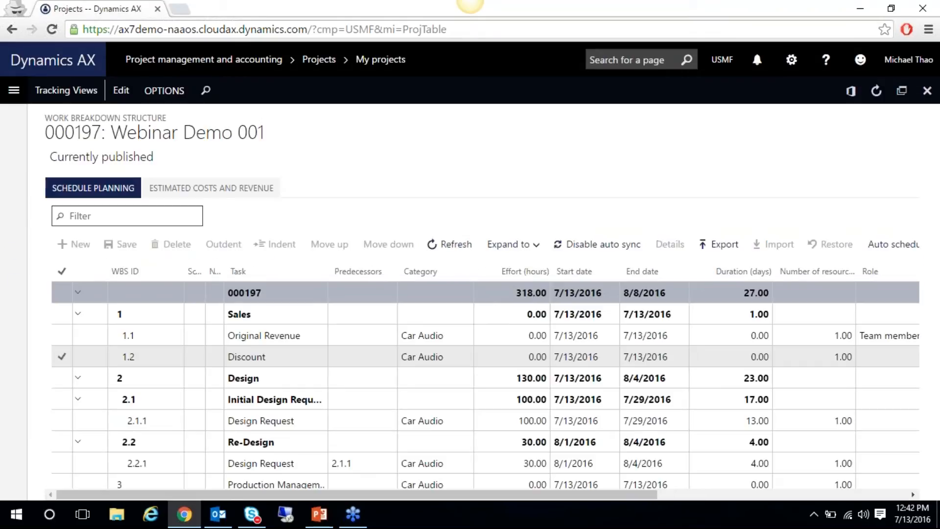
Set the HDMI 6' Cables estimate line's product dimensions to Site 1, Warehouse 11
left_click(210, 190)
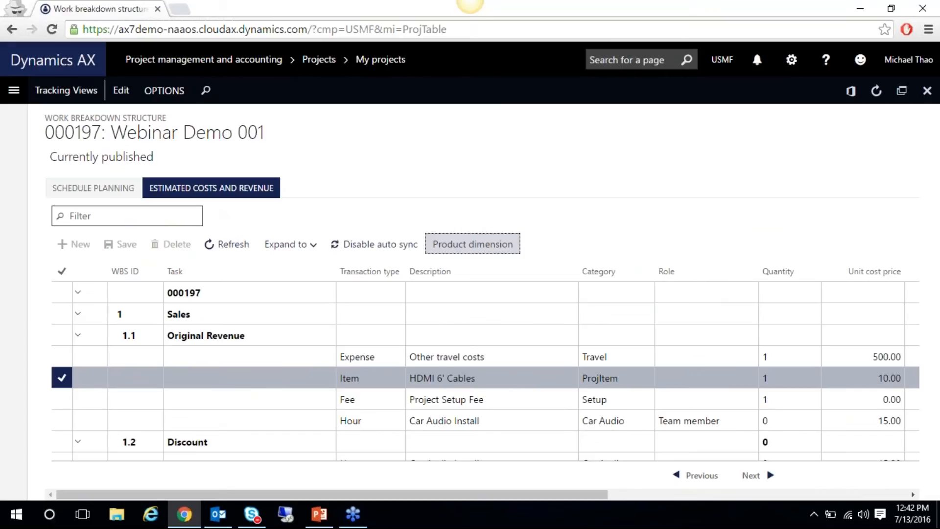
left_click(491, 247)
left_click(745, 390)
type("1")
key("Tab")
type("11")
key("Tab")
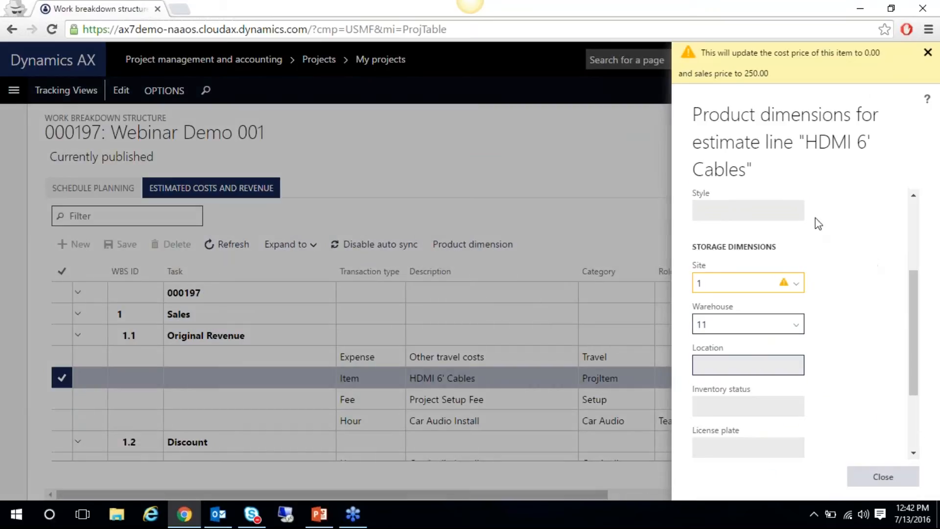
left_click(869, 478)
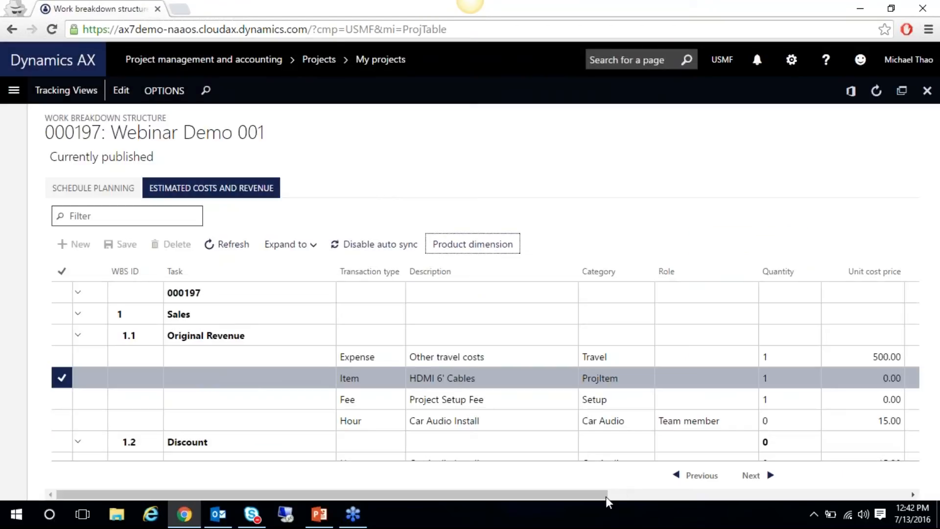
In the draft WBS, give HDMI 6' Cables unit cost 10.00 and unit sales price 40.00
left_click_drag(606, 495, 660, 498)
left_click(803, 378)
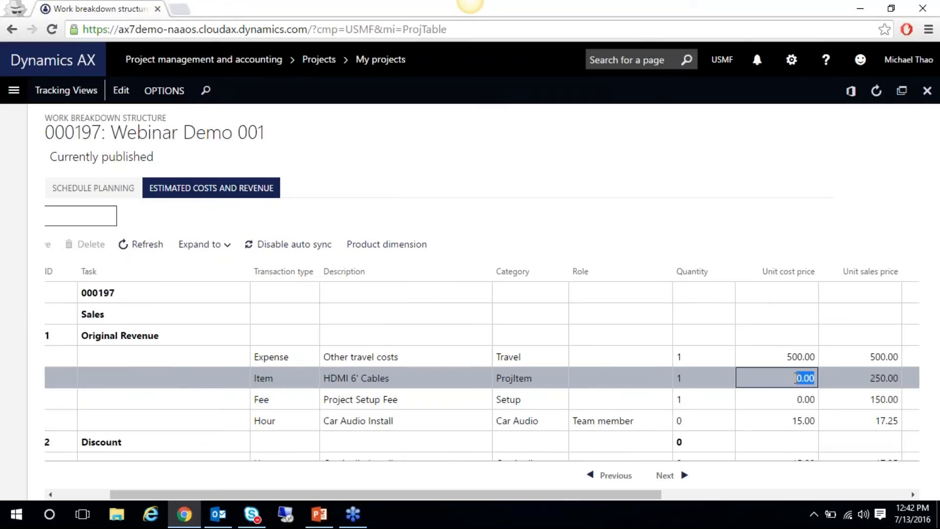
left_click(116, 93)
left_click(781, 378)
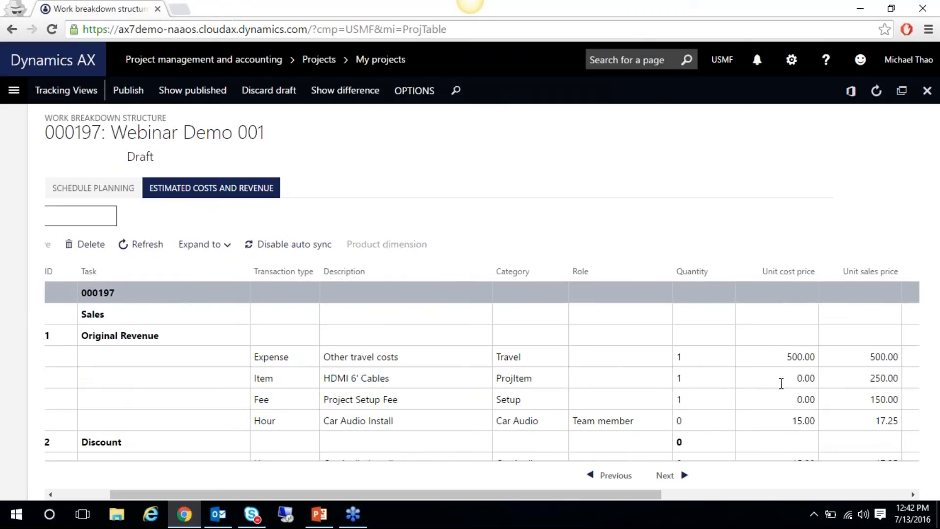
type("10")
left_click(837, 383)
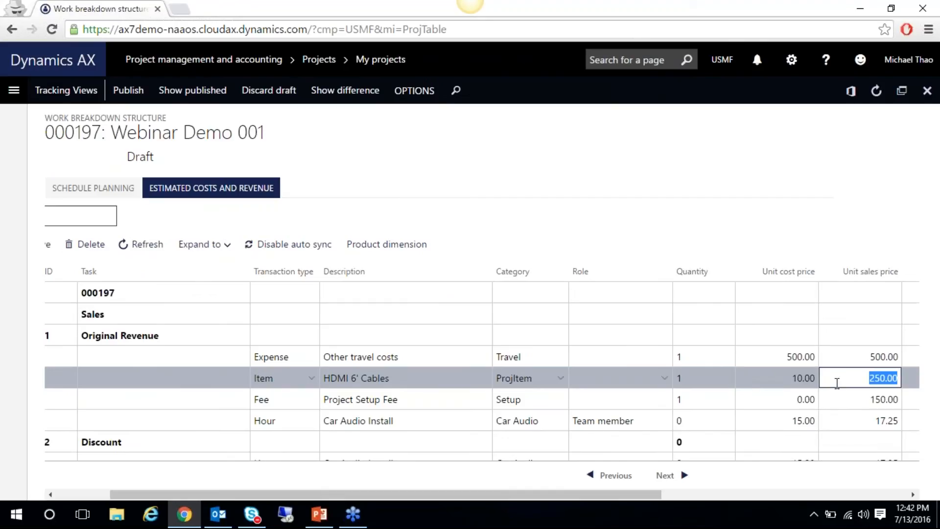
type("50")
key("Tab")
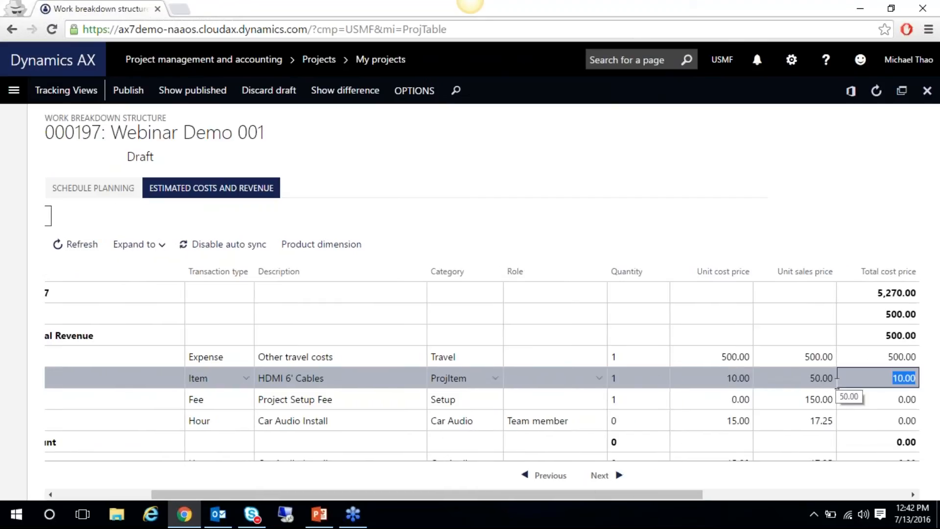
key("shift+Tab")
type("40")
key("Tab")
Publish the work breakdown structure and return to the WBS item estimate transfer
left_click(112, 98)
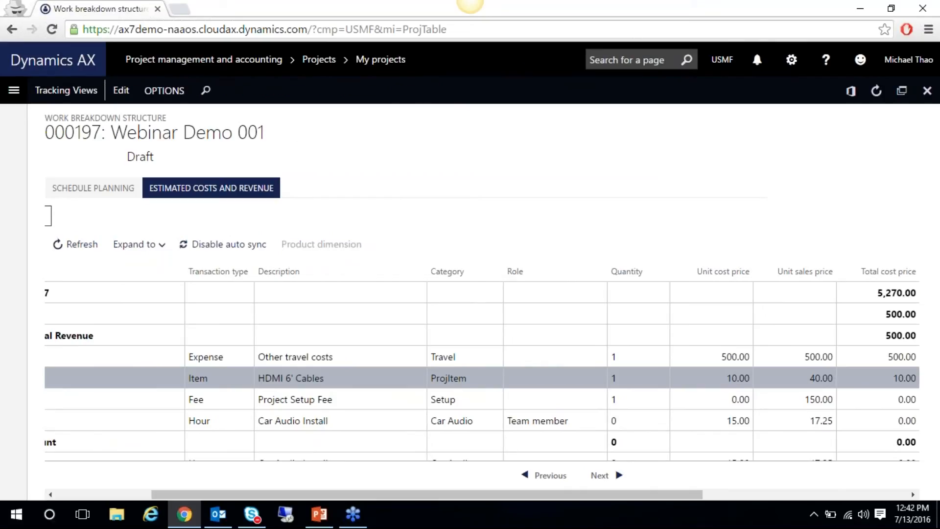
left_click(19, 94)
left_click(932, 104)
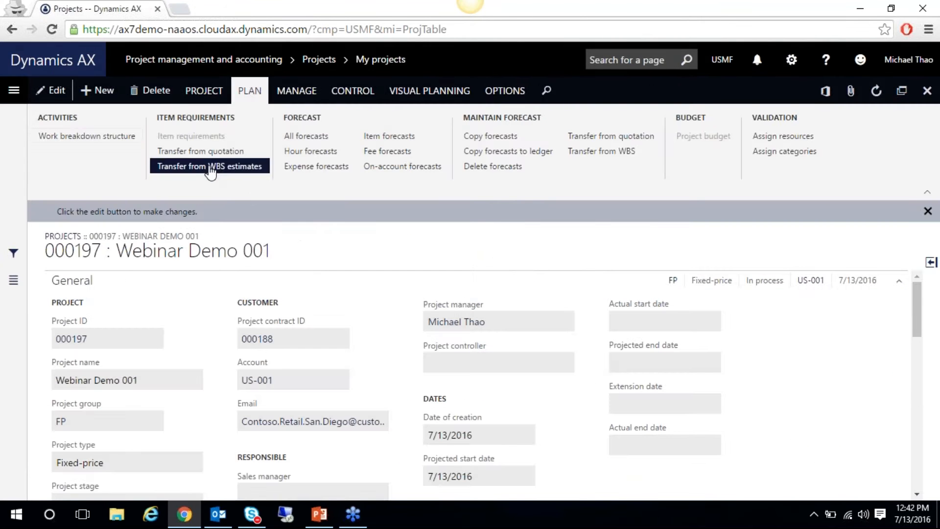
left_click(211, 167)
Transfer the ticked A0001 HDMI 6' Cables estimate to item requirements, then reload the page
left_click(523, 201)
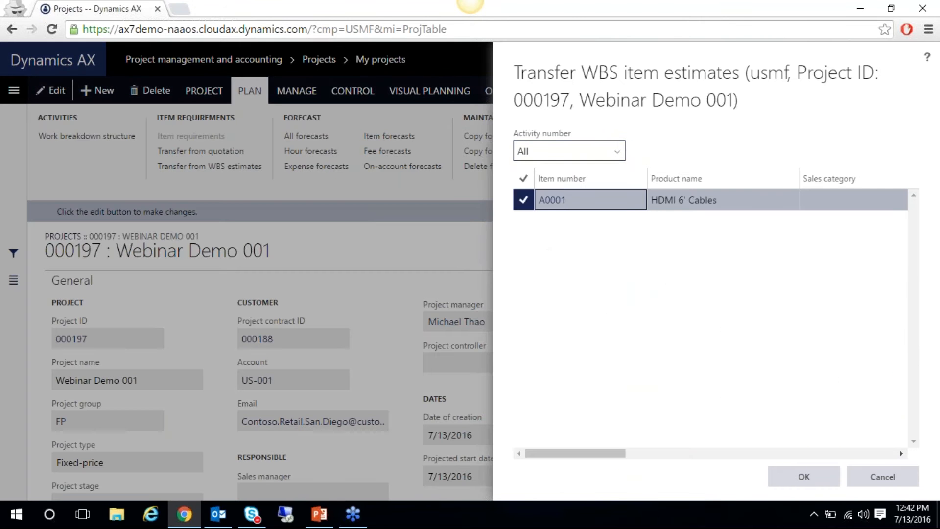
left_click(799, 484)
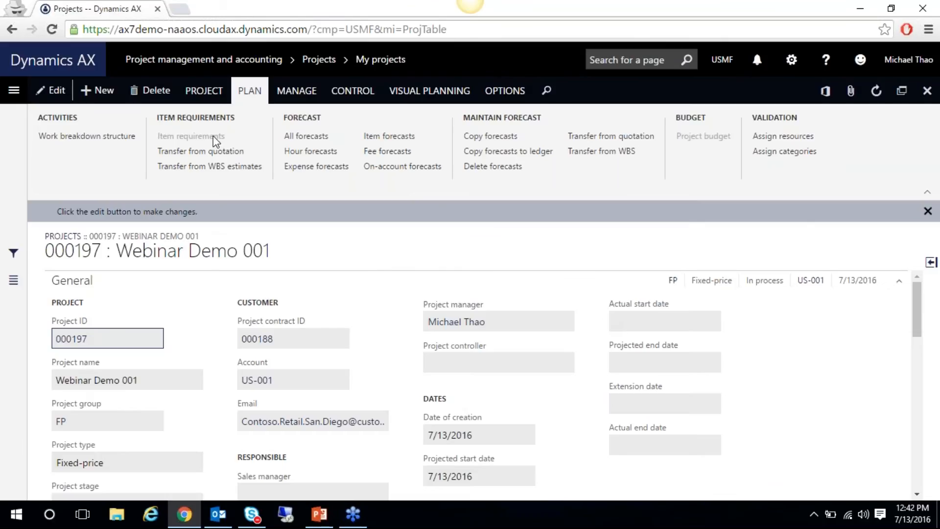
key("F5")
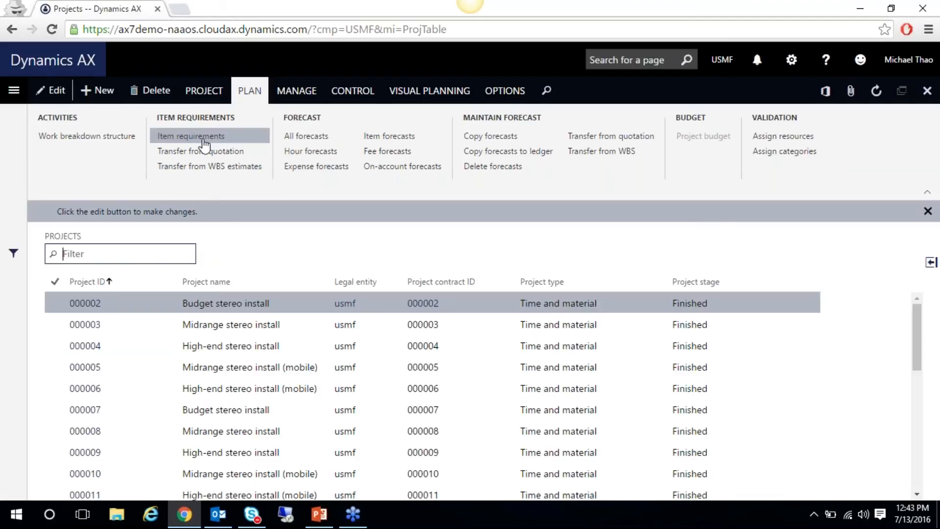
Navigate via Project management and accounting to the Item requirements list and select project 000197's HDMI line
left_click(14, 90)
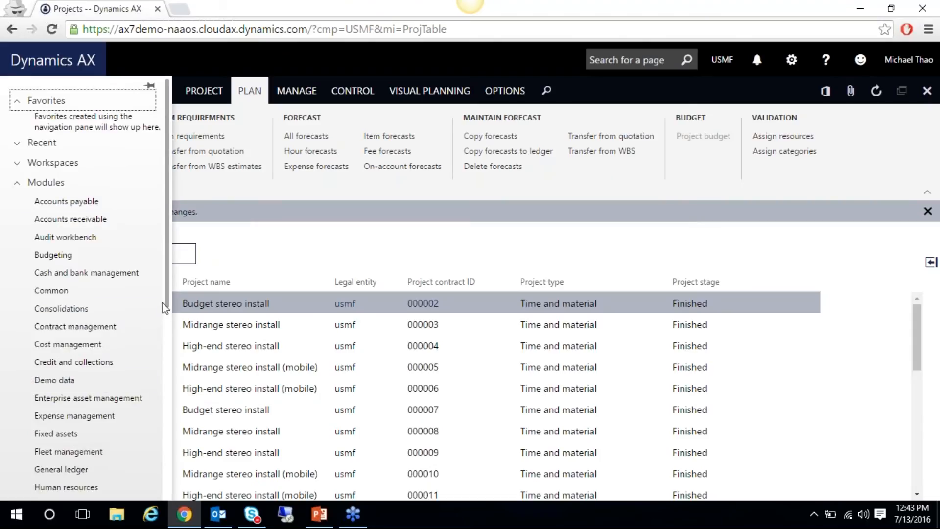
left_click_drag(167, 303, 169, 450)
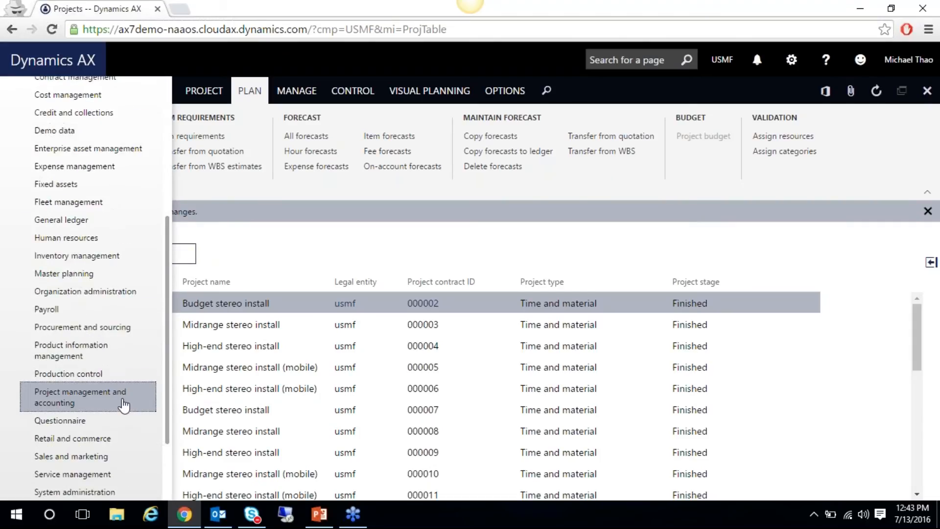
left_click(123, 405)
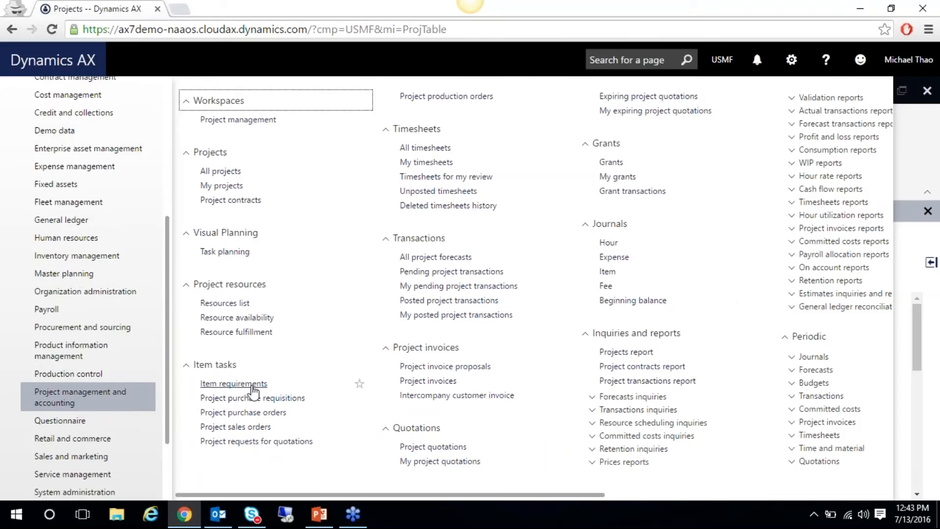
left_click(934, 146)
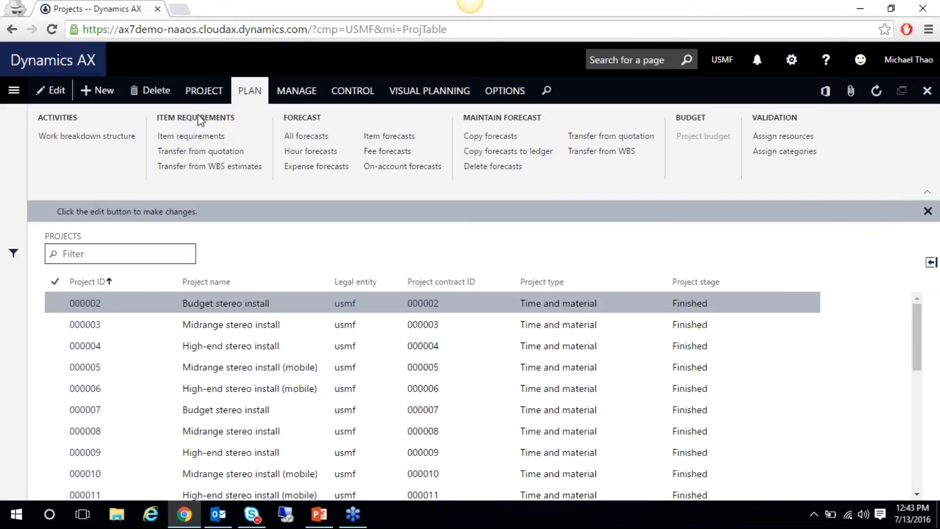
left_click(191, 136)
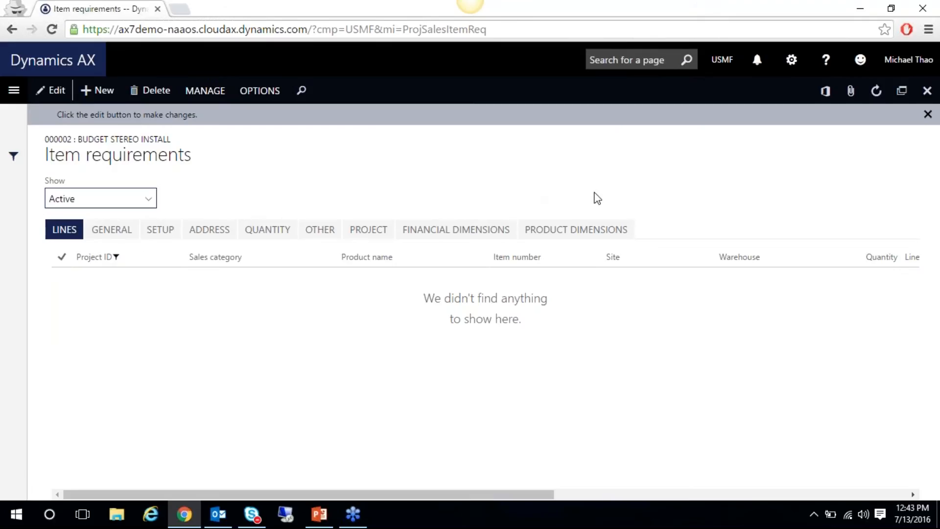
left_click(928, 91)
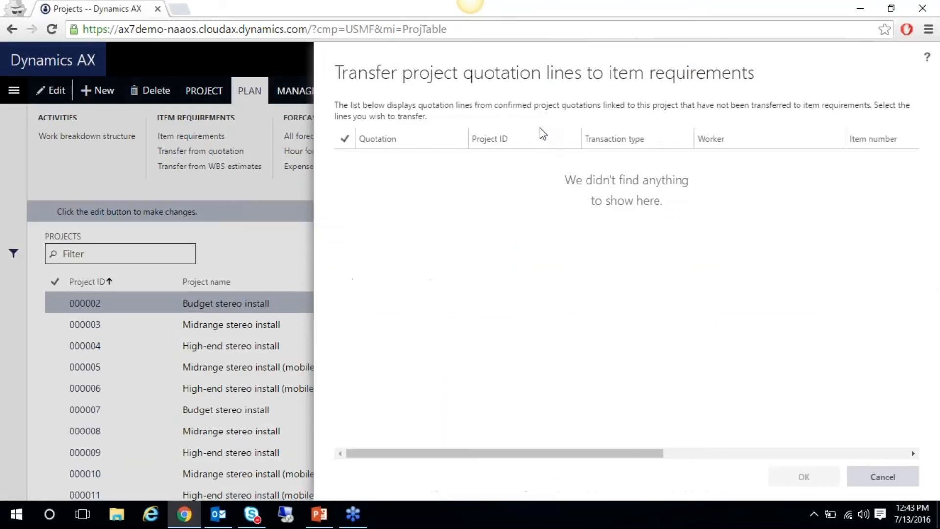
left_click(233, 167)
left_click(233, 166)
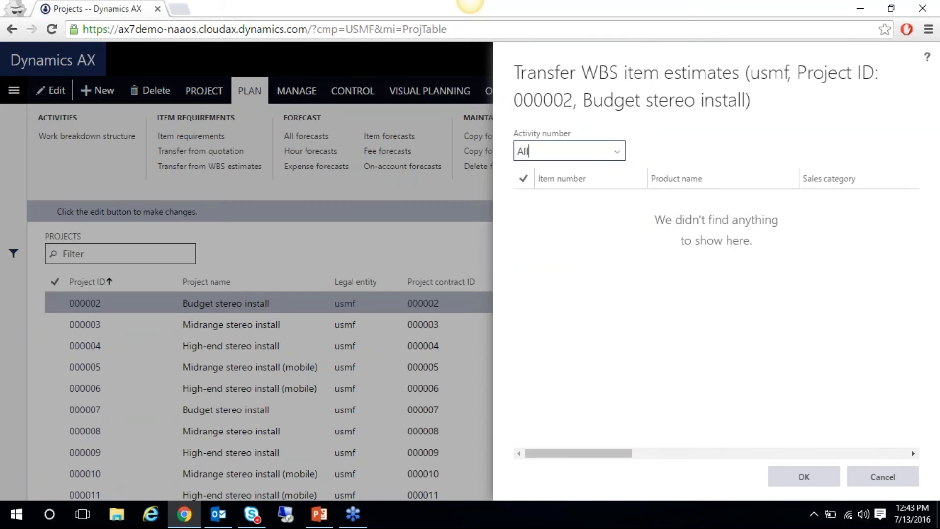
left_click(883, 477)
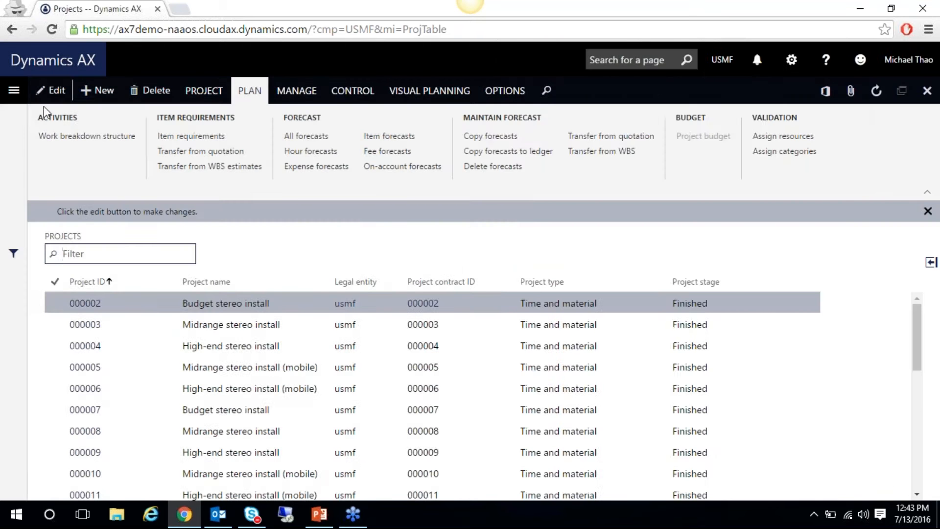
left_click(10, 97)
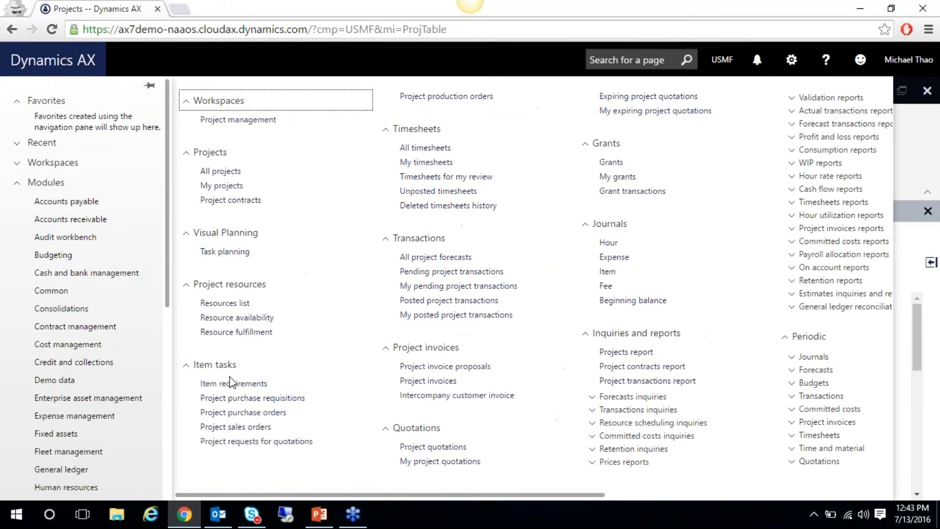
left_click(229, 383)
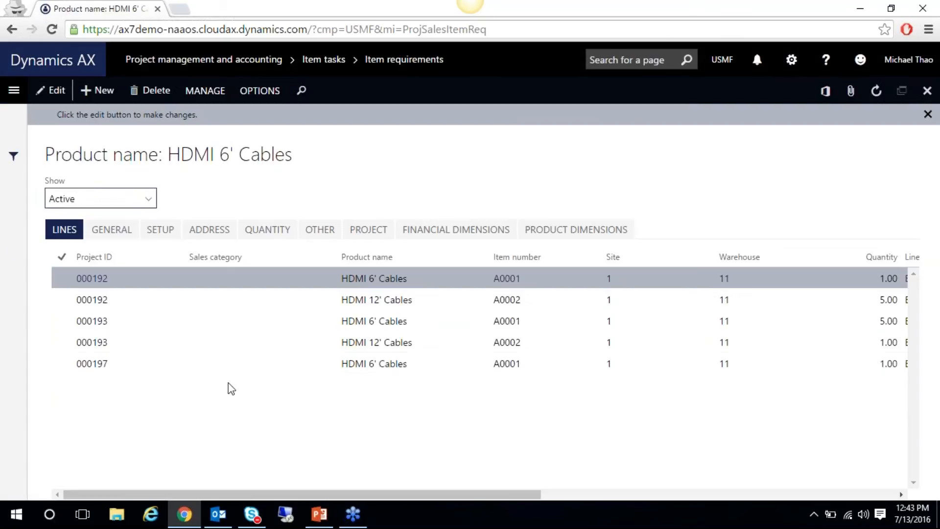
left_click(235, 364)
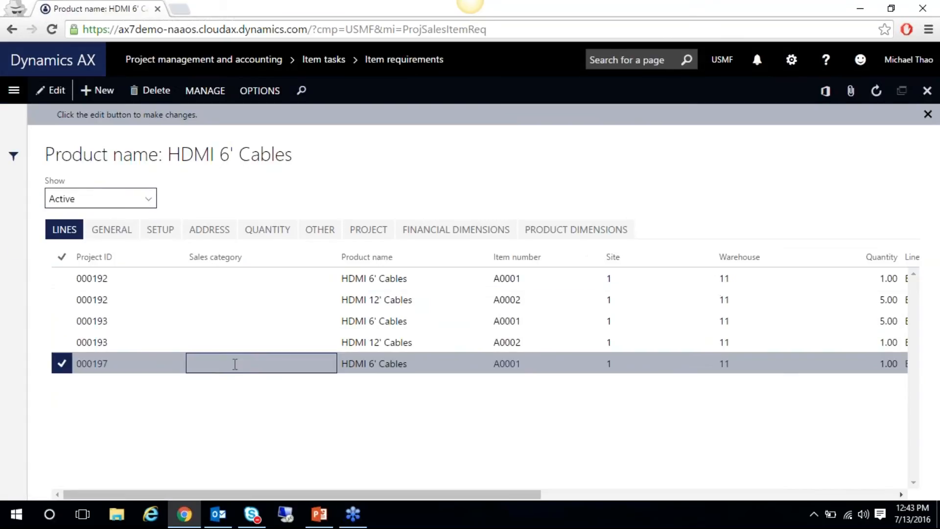
Verify the 000197 HDMI requirement's Line status is Open order, then close the project form
left_click_drag(443, 494, 812, 498)
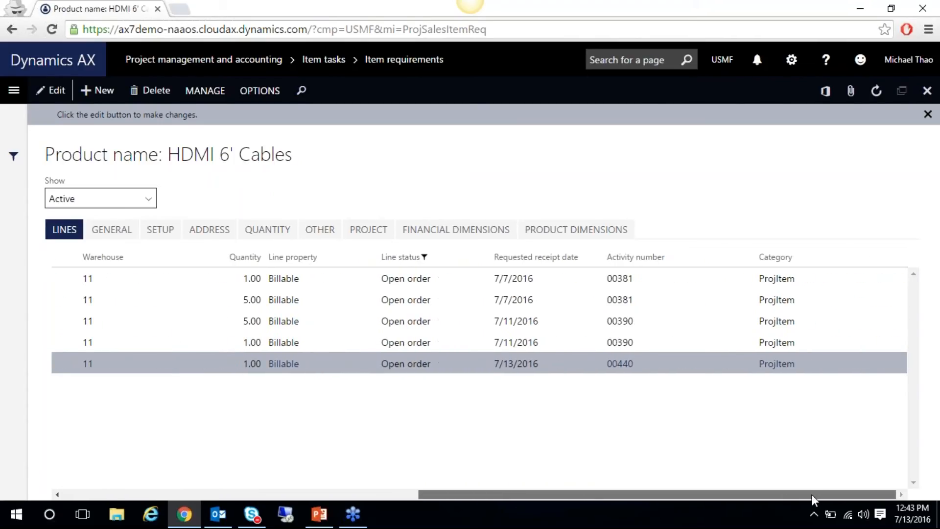
left_click_drag(812, 494, 330, 471)
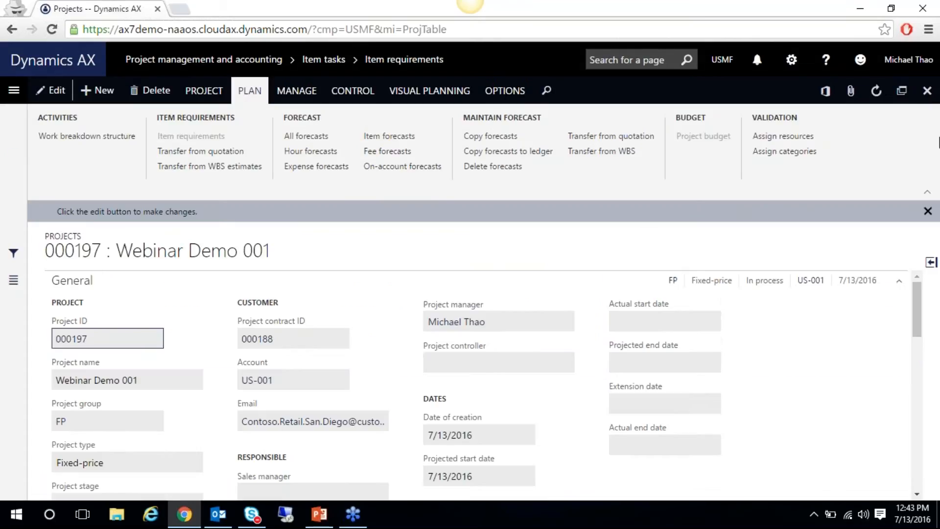
left_click(927, 89)
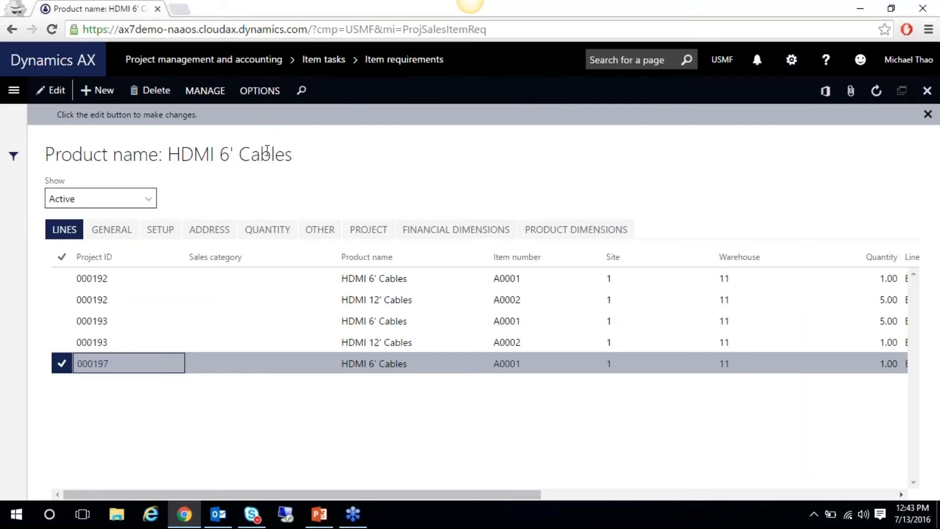
left_click(249, 98)
left_click(212, 92)
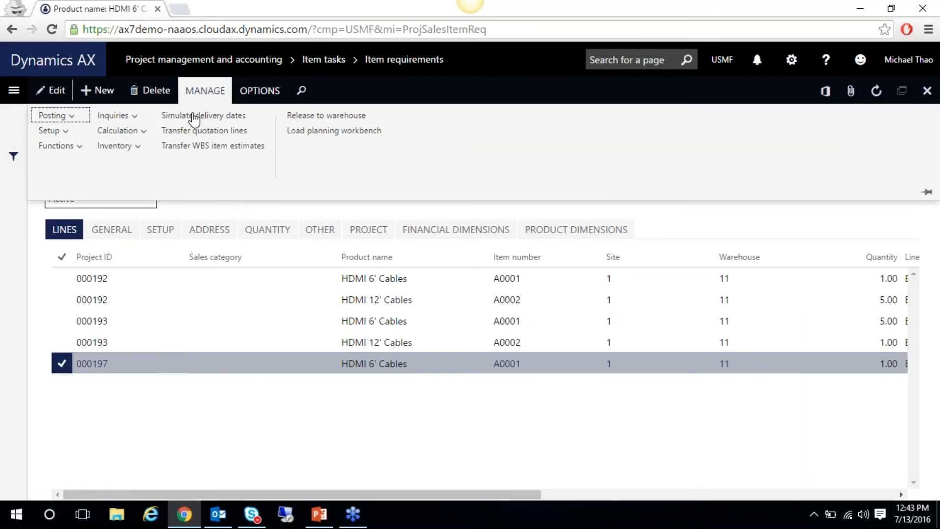
left_click(117, 146)
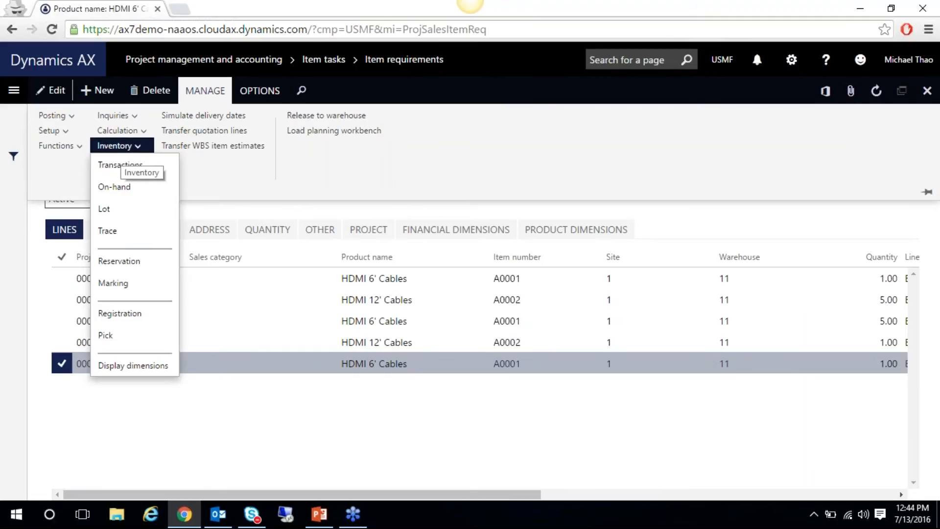
left_click(122, 190)
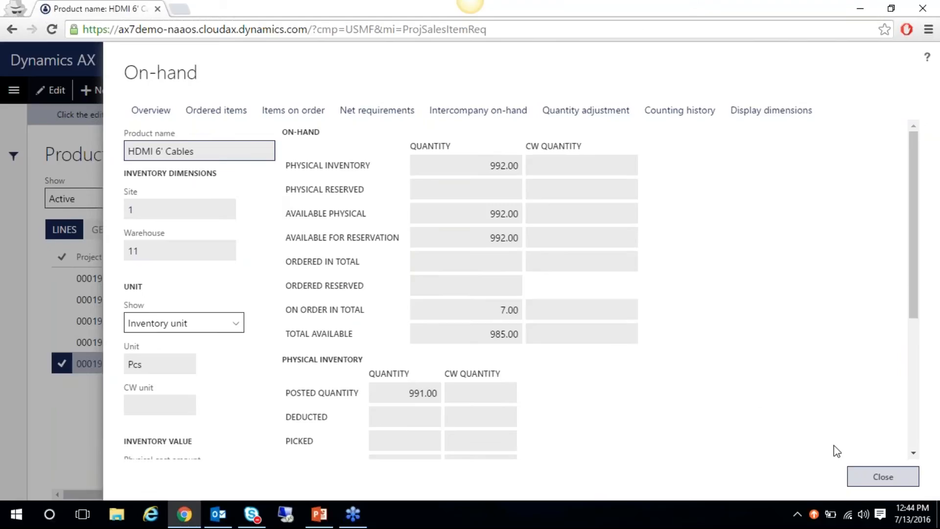
left_click(888, 477)
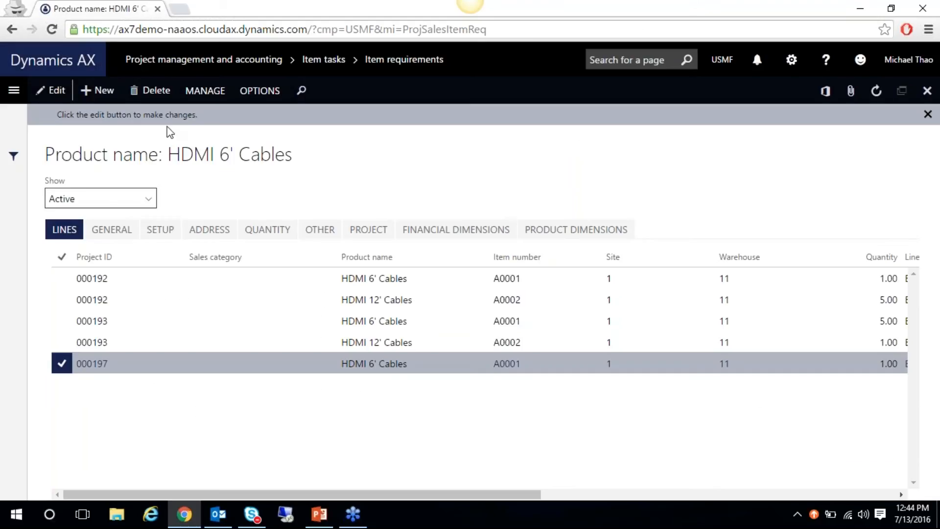
Browse the MANAGE tab's Posting, Functions, Calculation and Inquiries menus, ending on Posting options
left_click(205, 91)
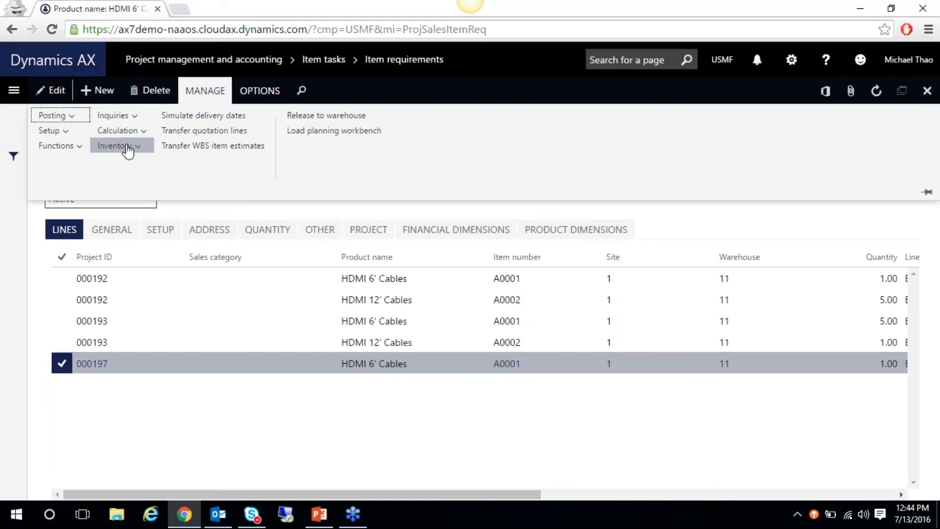
left_click(81, 147)
left_click(77, 149)
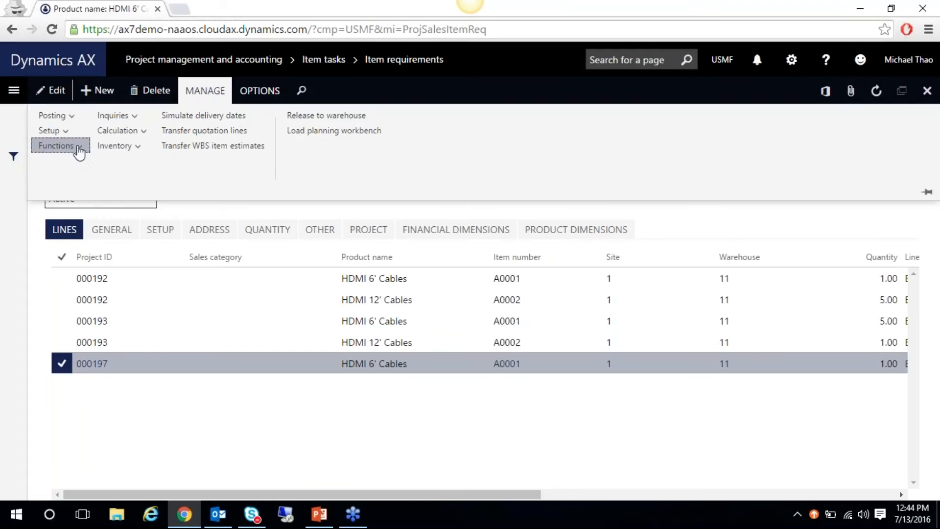
left_click(63, 117)
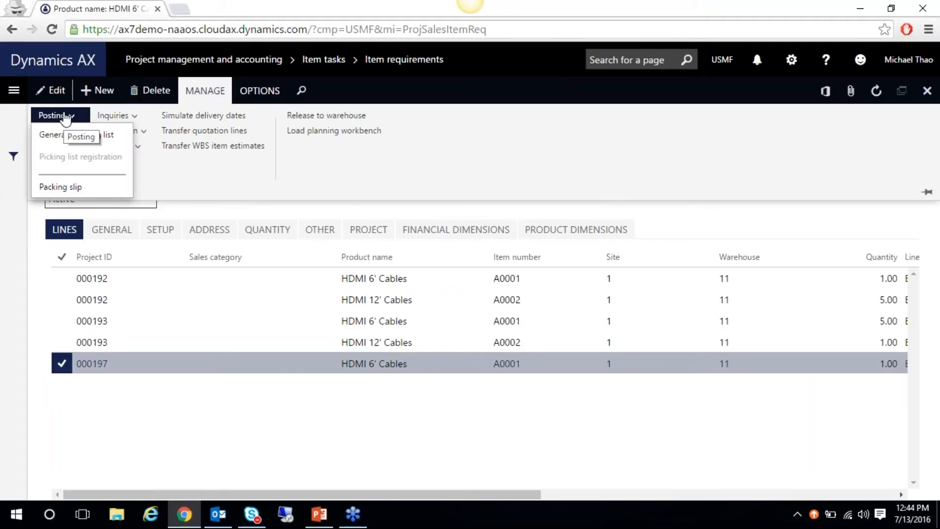
left_click(169, 175)
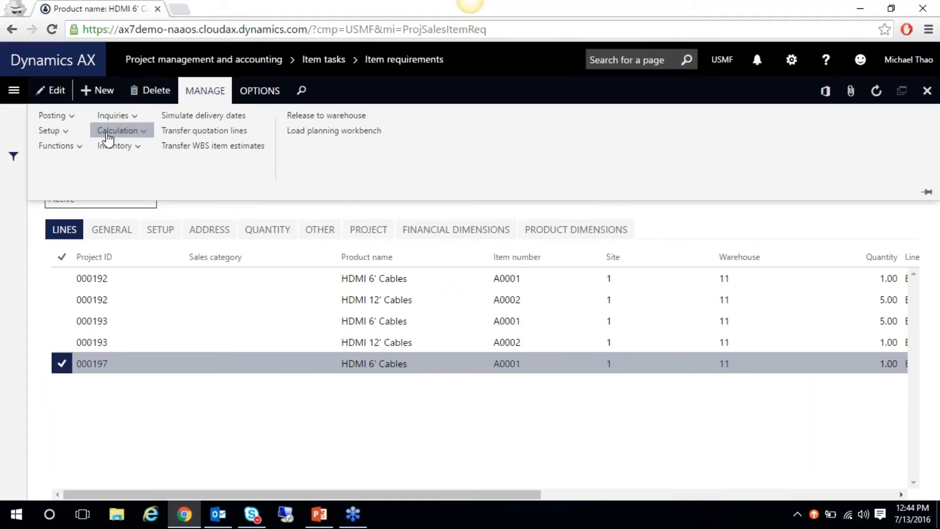
left_click(73, 147)
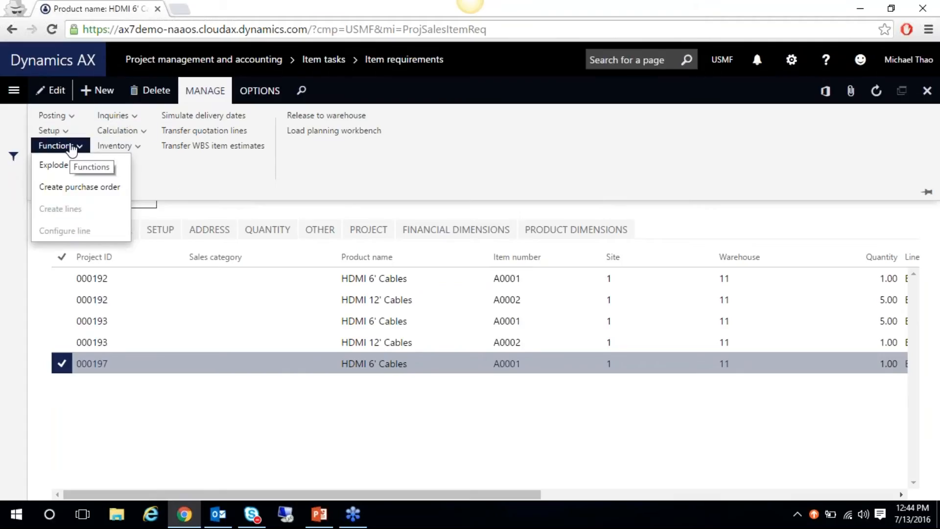
left_click(163, 189)
left_click(118, 130)
left_click(118, 129)
left_click(116, 118)
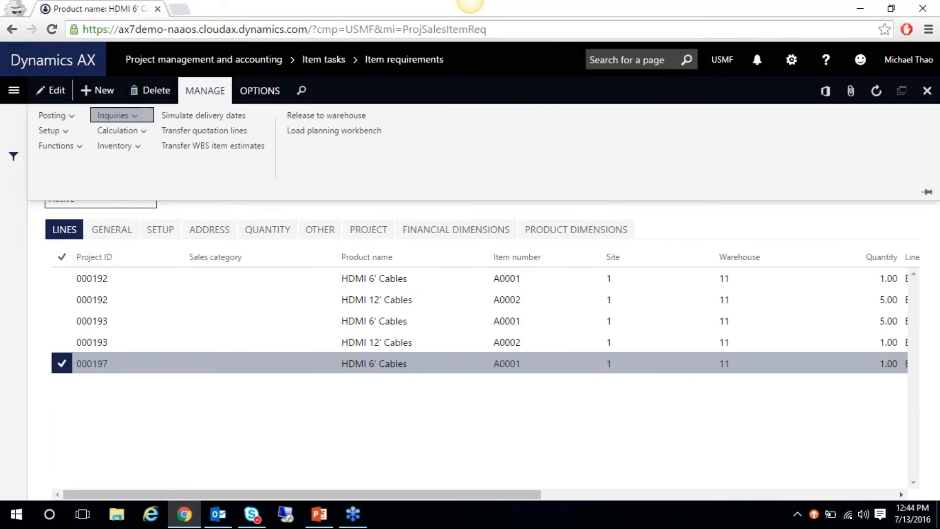
left_click(79, 131)
left_click(70, 119)
left_click(68, 117)
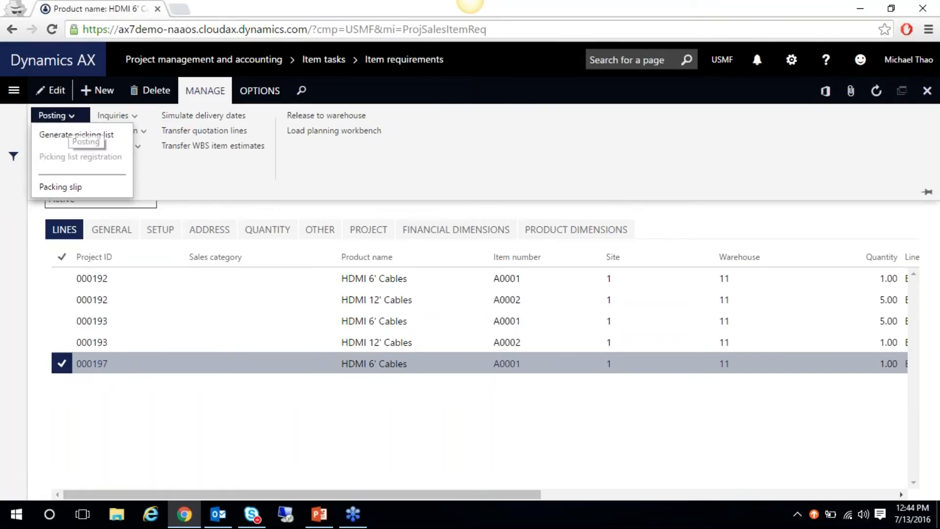
Generate and post the picking list for sales order 000797 without printing
left_click(73, 141)
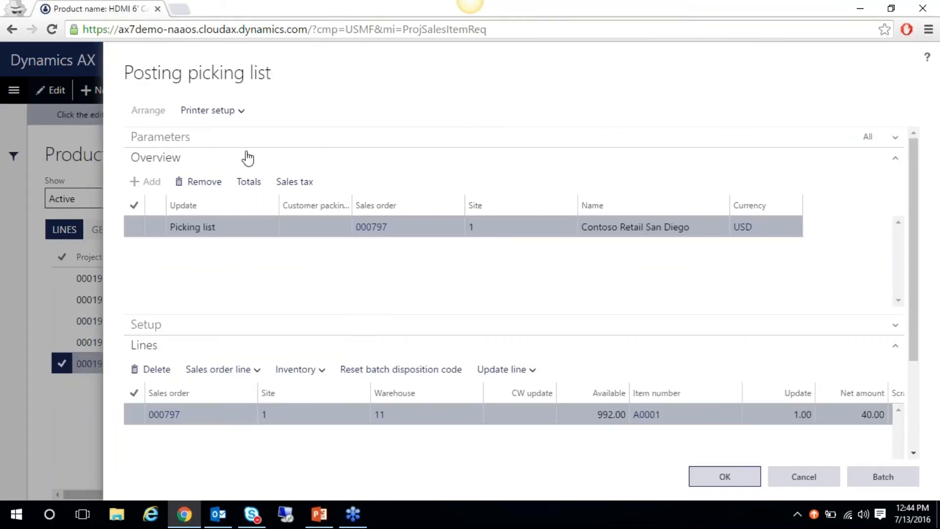
left_click(724, 476)
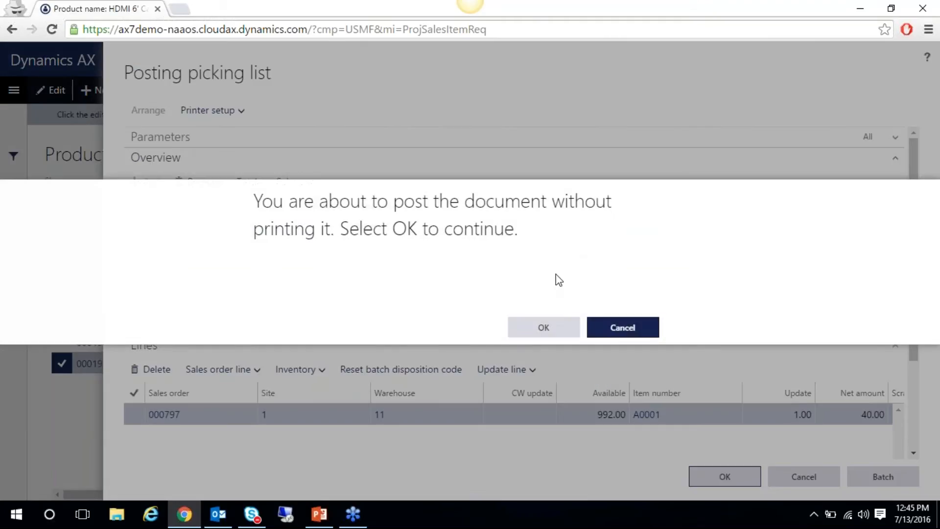
left_click(542, 326)
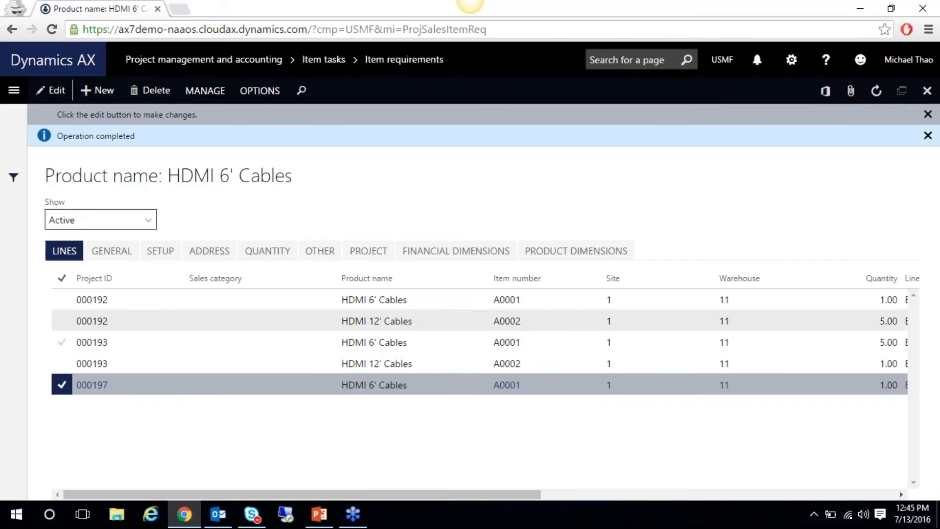
left_click_drag(480, 492, 712, 501)
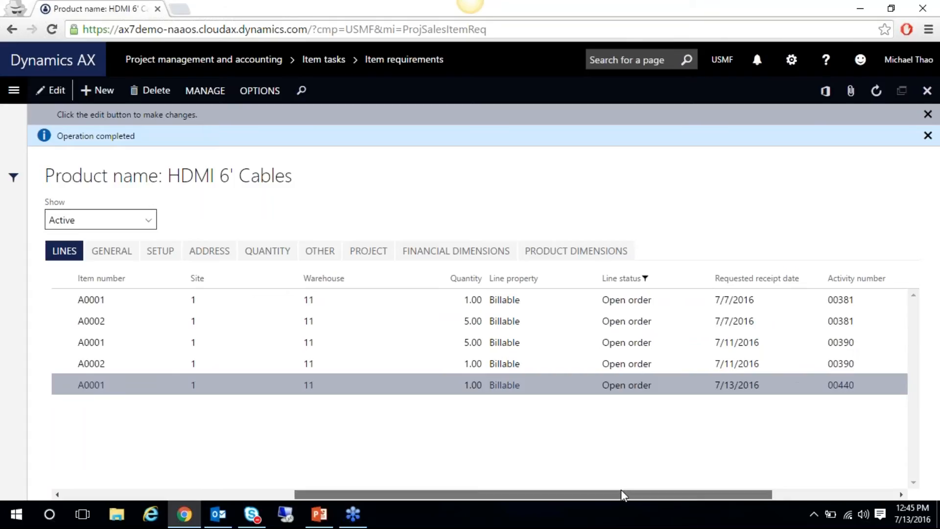
left_click_drag(619, 494, 263, 496)
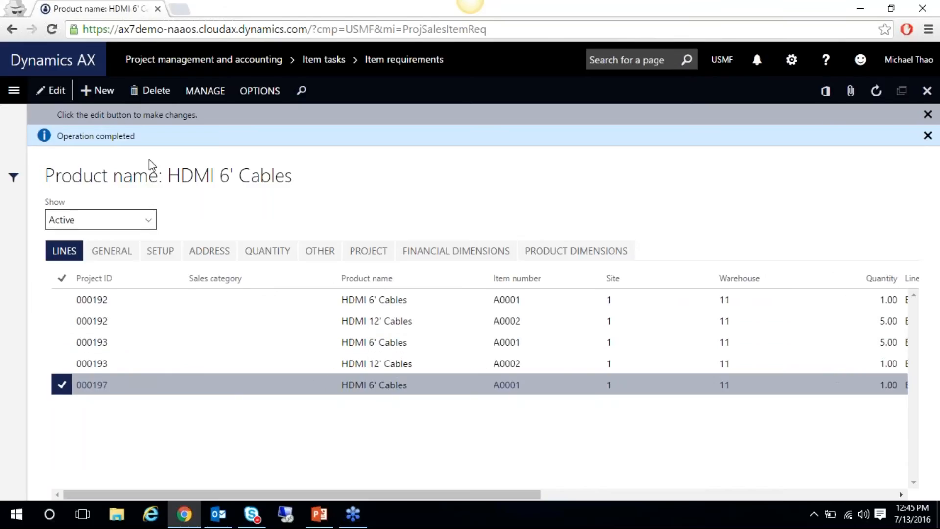
Register picking for the A0001 line with Update all, completing route 00065, and close the form
left_click(205, 91)
left_click(59, 115)
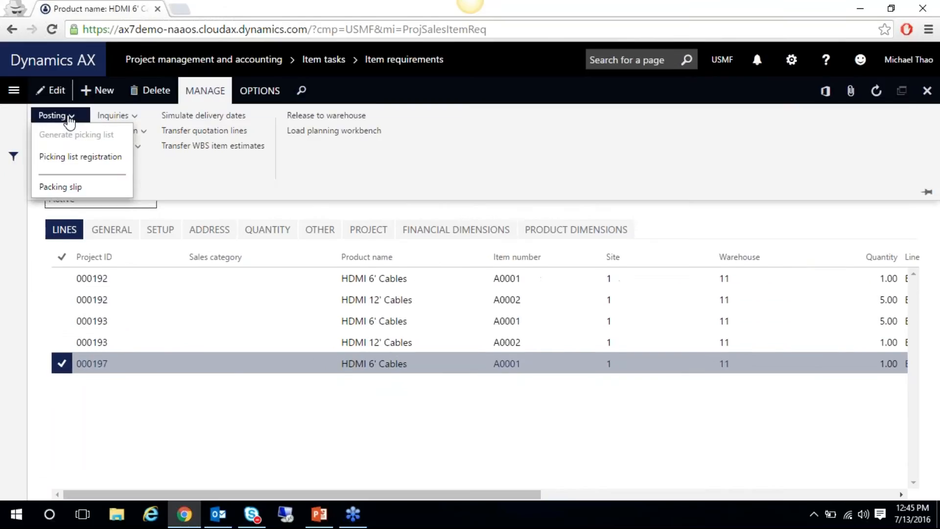
left_click(80, 155)
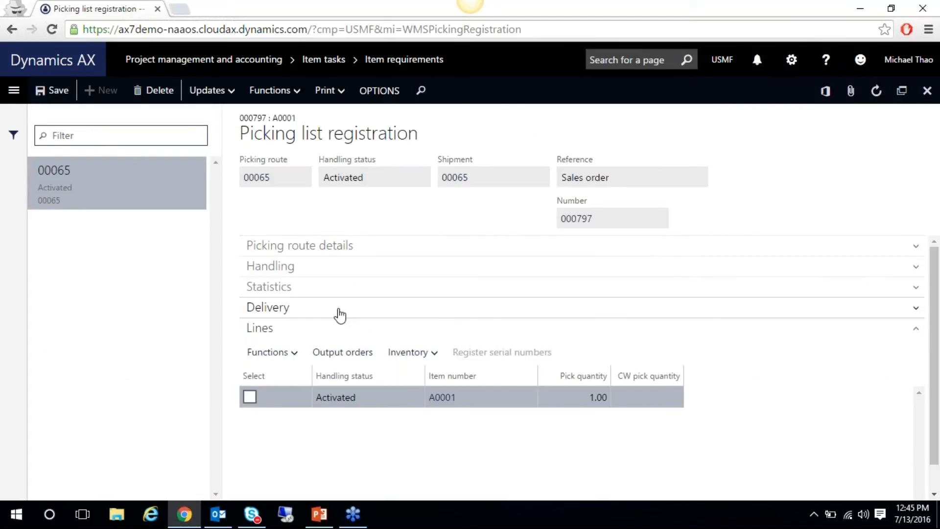
left_click(247, 397)
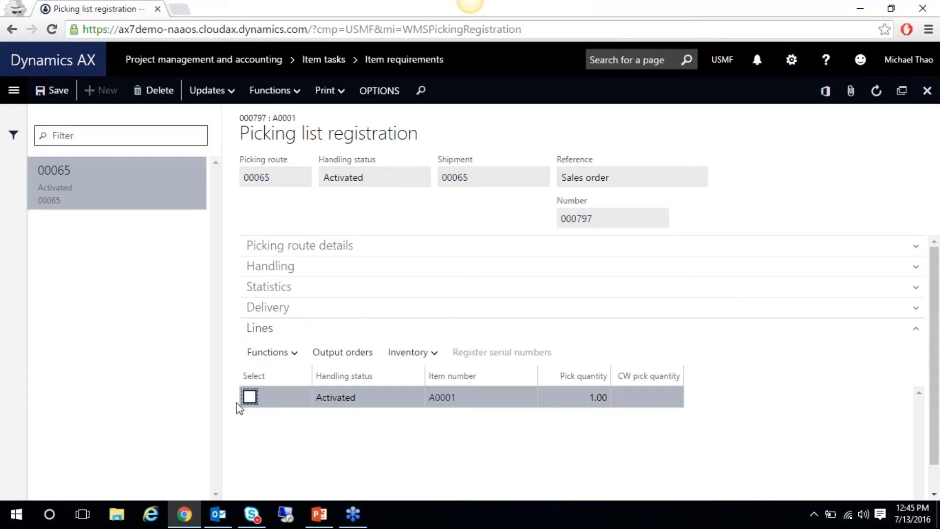
left_click(210, 91)
left_click(220, 137)
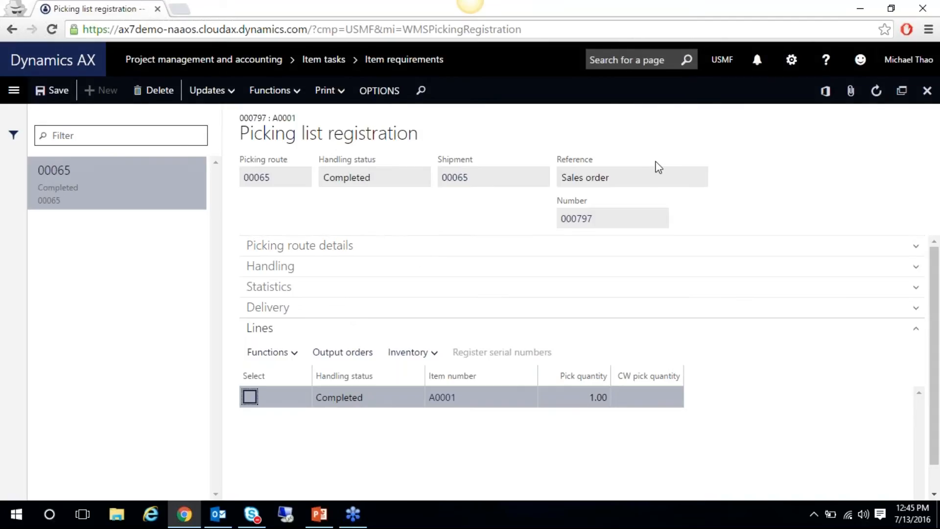
left_click(927, 91)
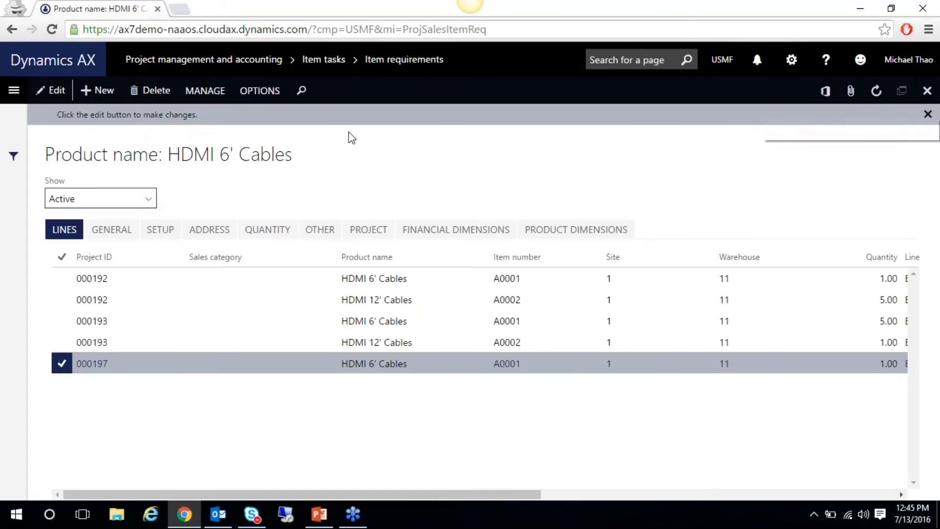
Post the project packing slip for sales order 000797 without printing
left_click(201, 92)
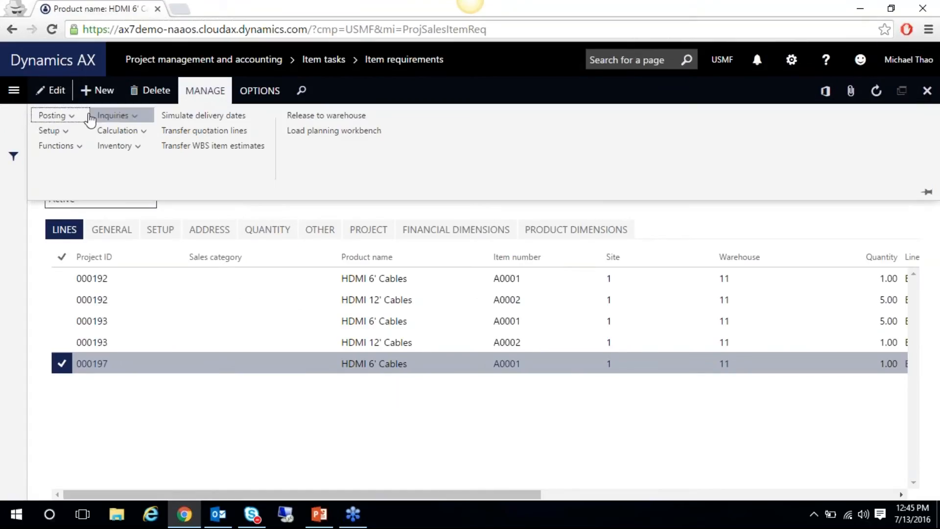
left_click(72, 117)
left_click(64, 188)
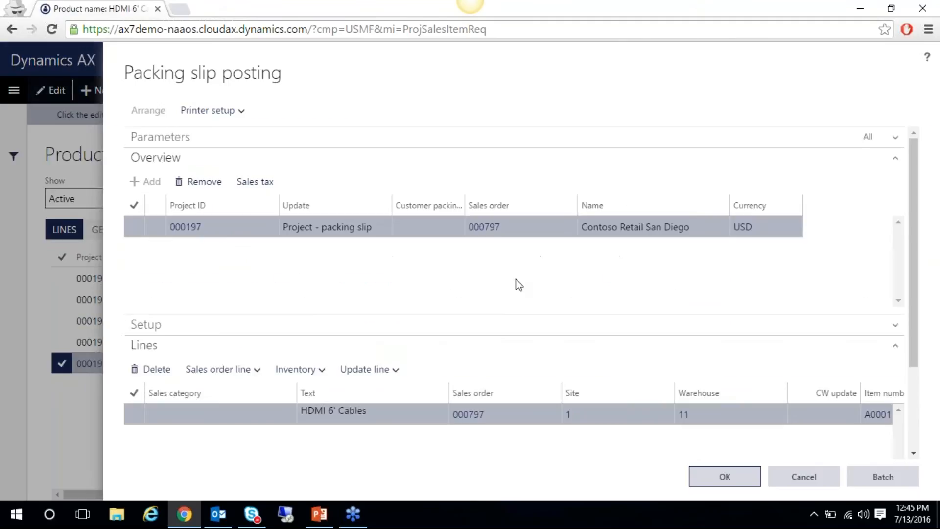
left_click(711, 475)
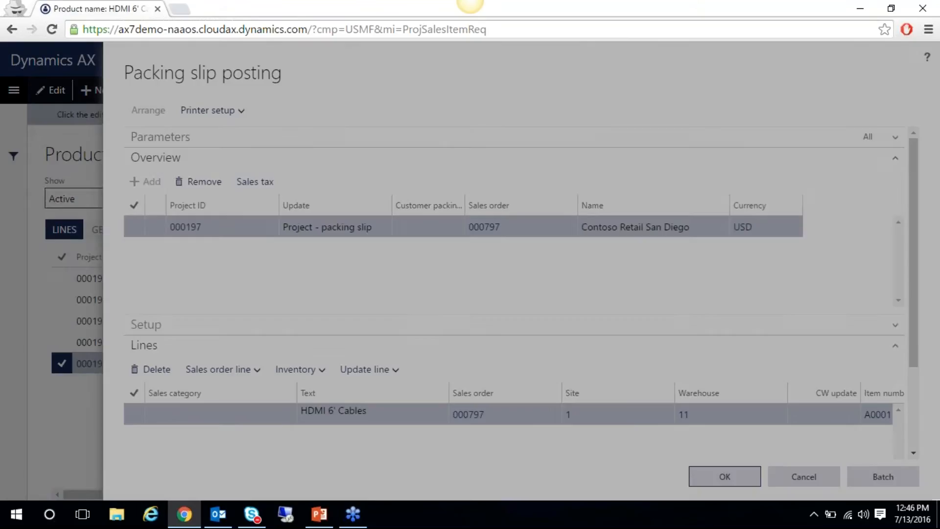
left_click(544, 327)
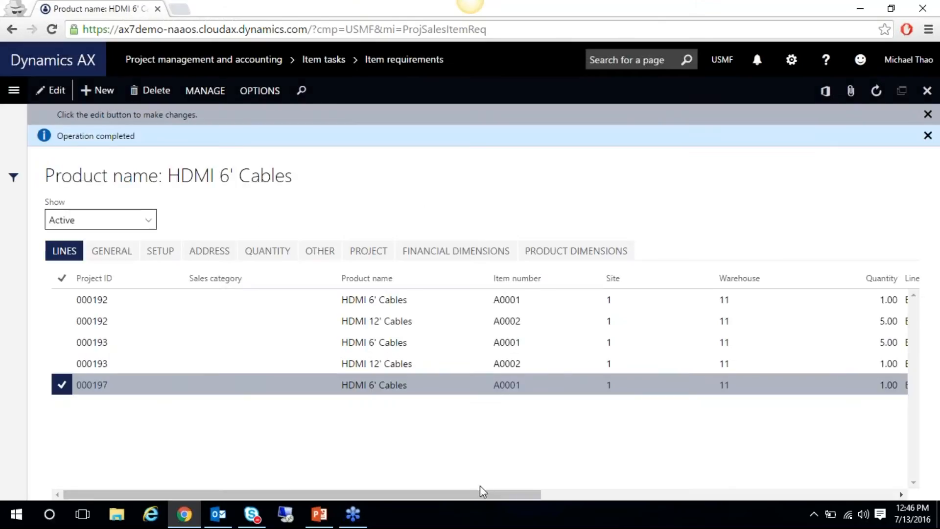
Confirm the line status reads Invoiced, then open linked sales order 000797 from Inquiries
left_click_drag(489, 496, 675, 499)
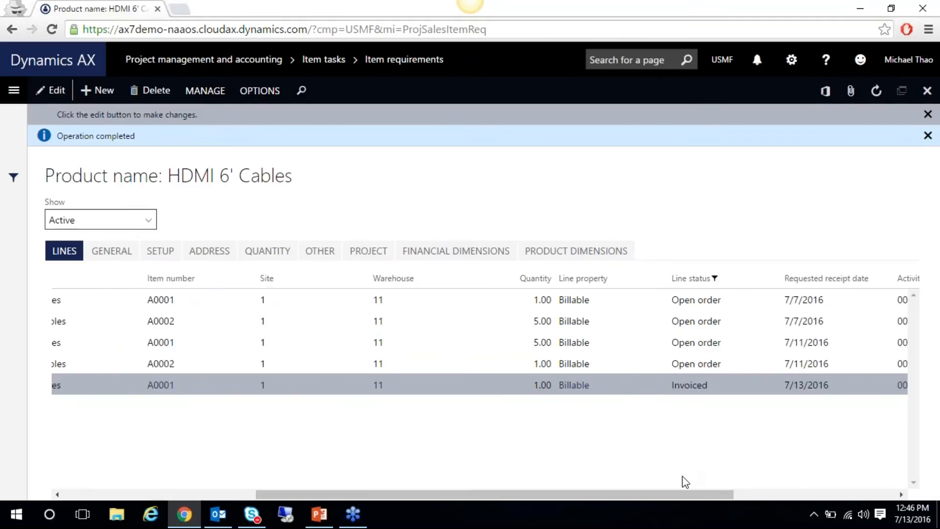
left_click_drag(685, 495, 700, 494)
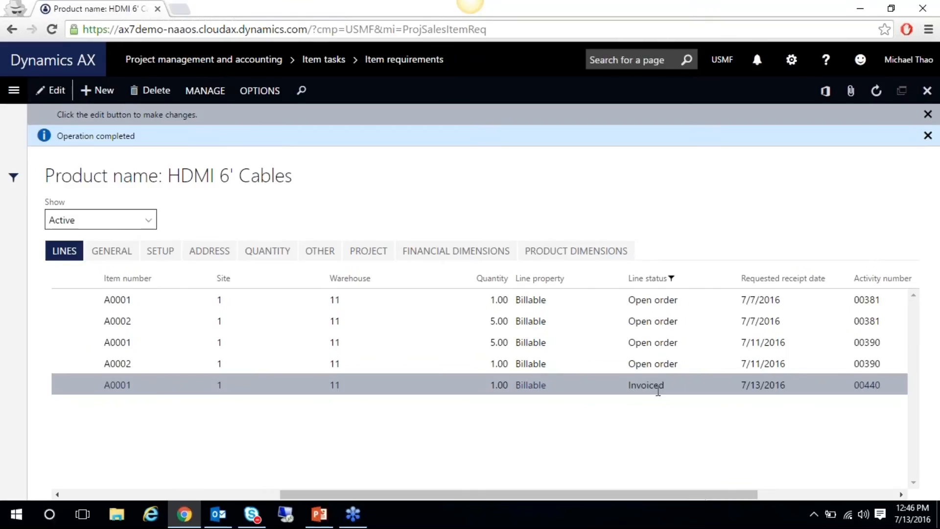
left_click(204, 97)
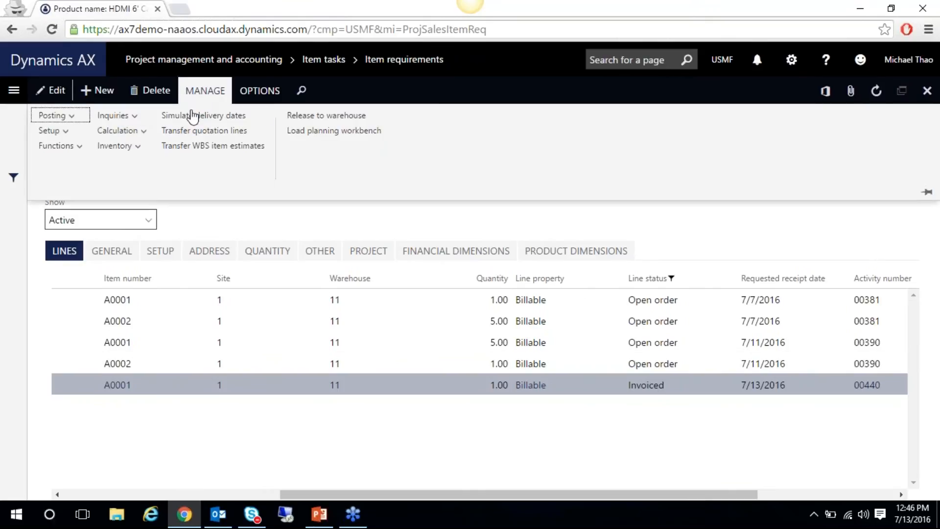
left_click(116, 115)
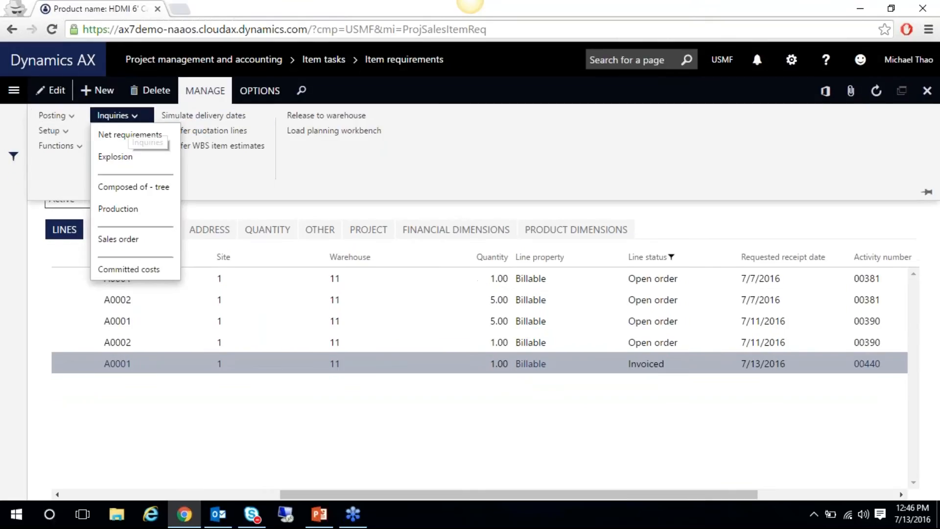
left_click(118, 240)
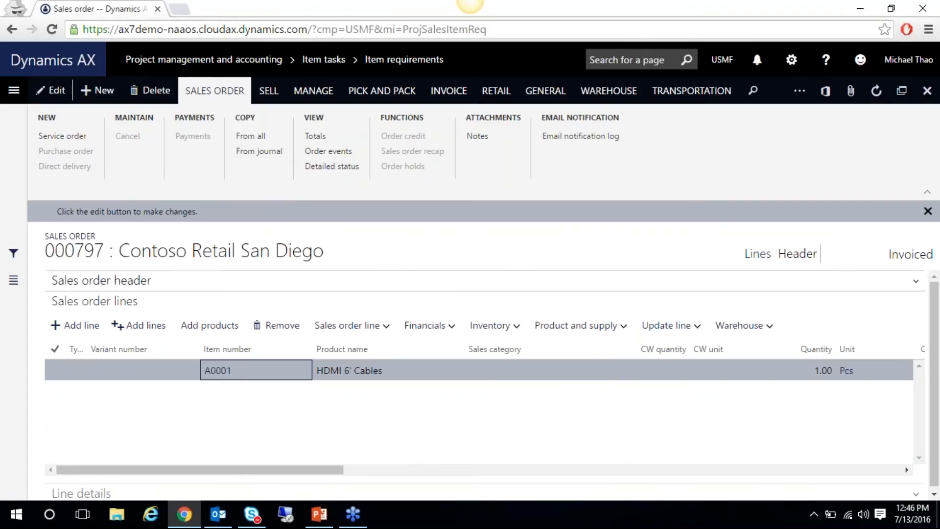
Look over Invoiced sales order 000797's lines, then show slide 27, Project Invoicing, in the Projects Whats New deck
left_click_drag(279, 474, 254, 473)
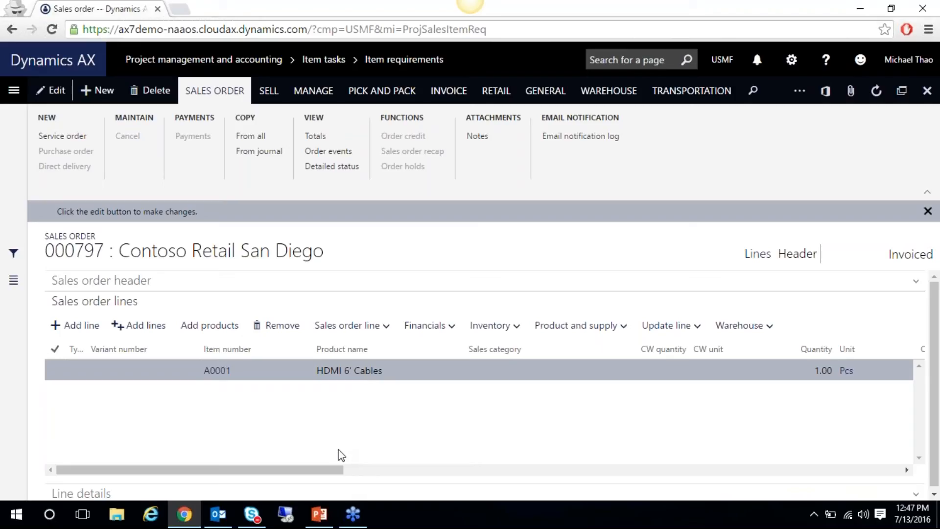
mouse_move(313, 516)
left_click(277, 456)
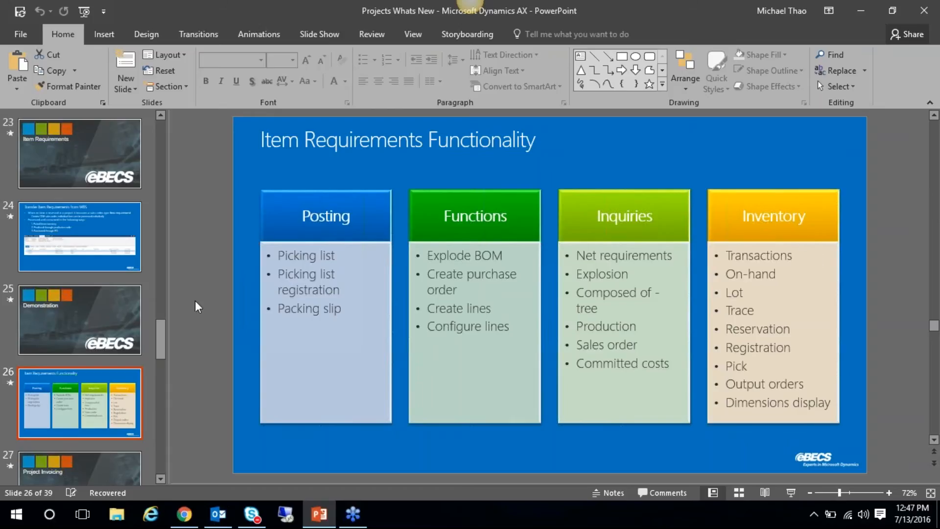
scroll(124, 255, "down", 5)
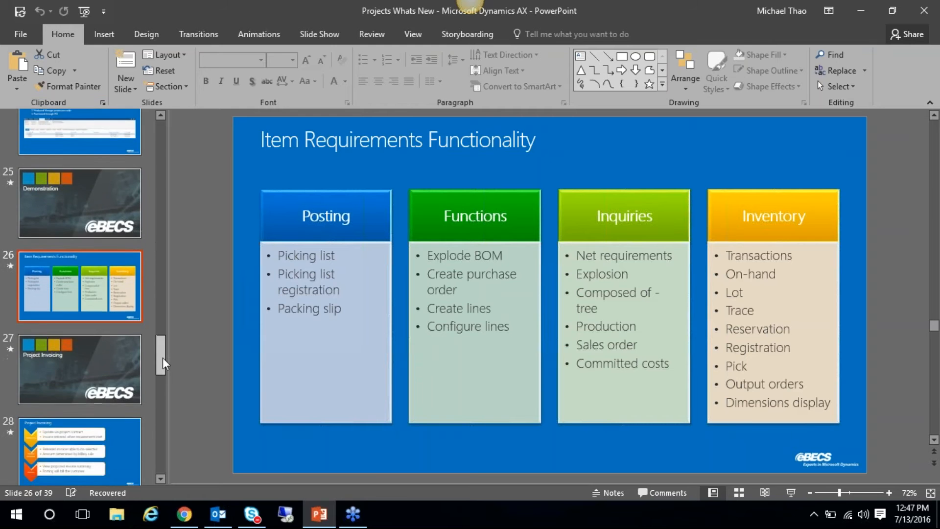
left_click(124, 255)
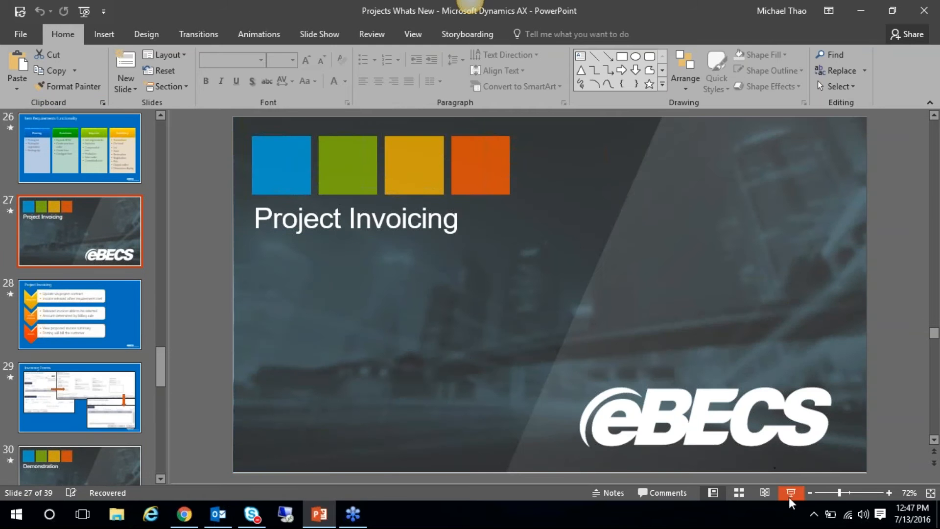
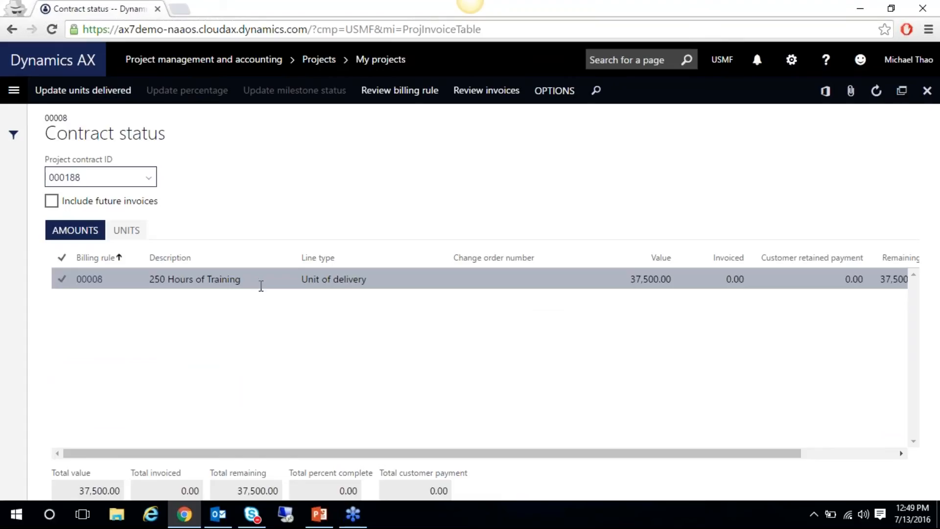
Scroll the Amounts grid to show the 250 Hours of Training line at 37,500.00
left_click_drag(531, 453, 627, 450)
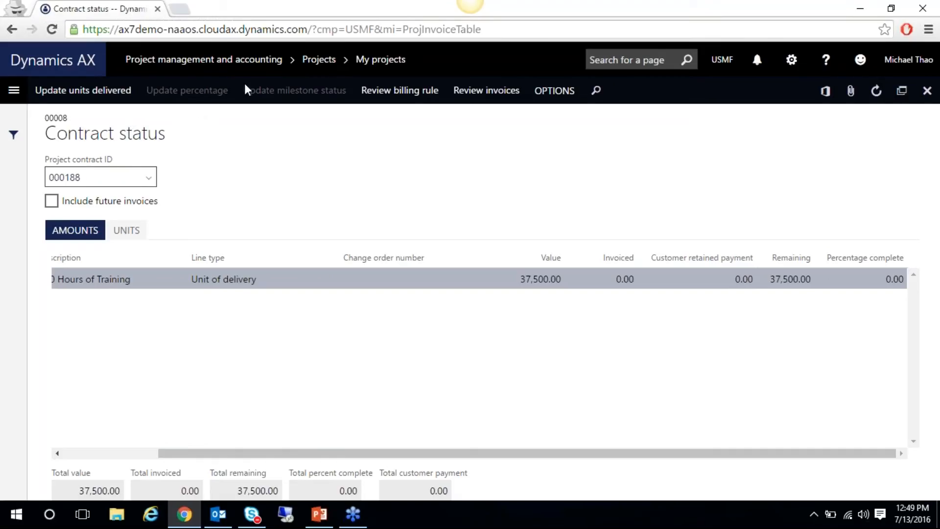
Set 40 total units ready for invoicing on contract 000188 and close Contract status
left_click(126, 98)
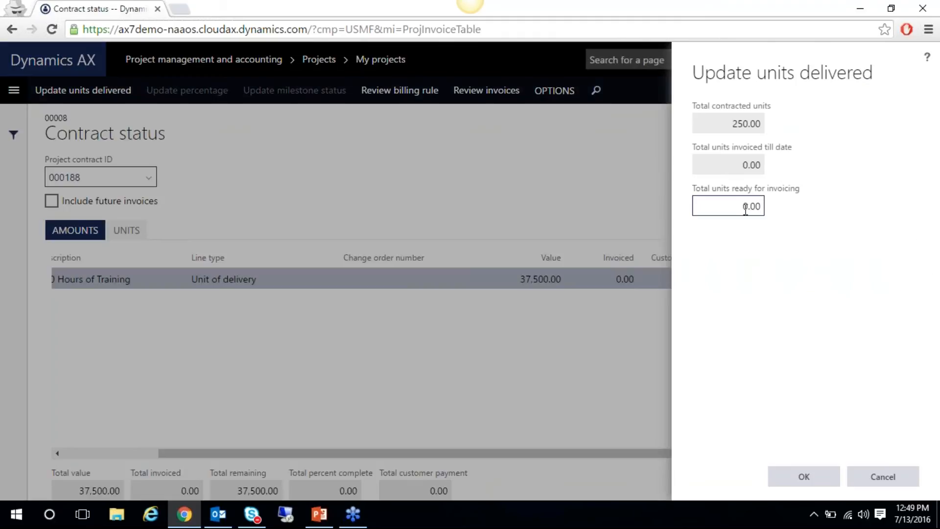
double_click(764, 208)
type("4")
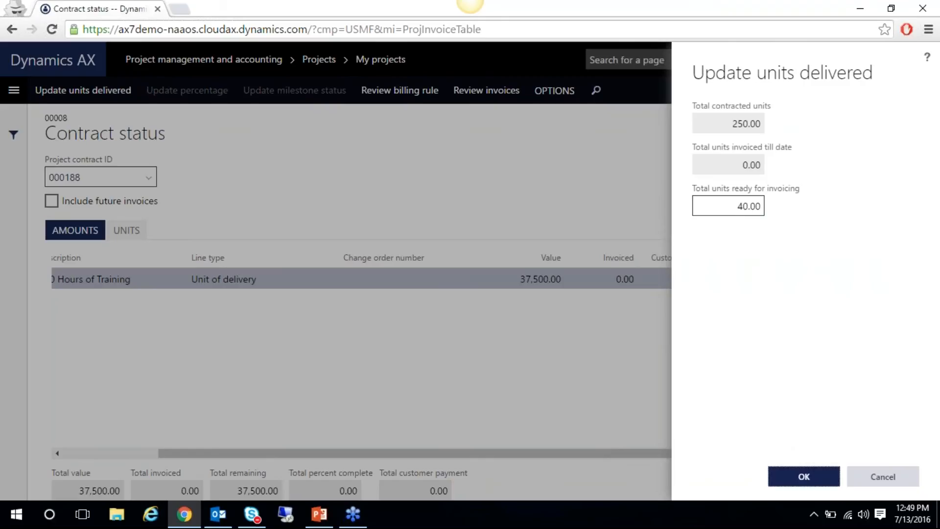
left_click(788, 478)
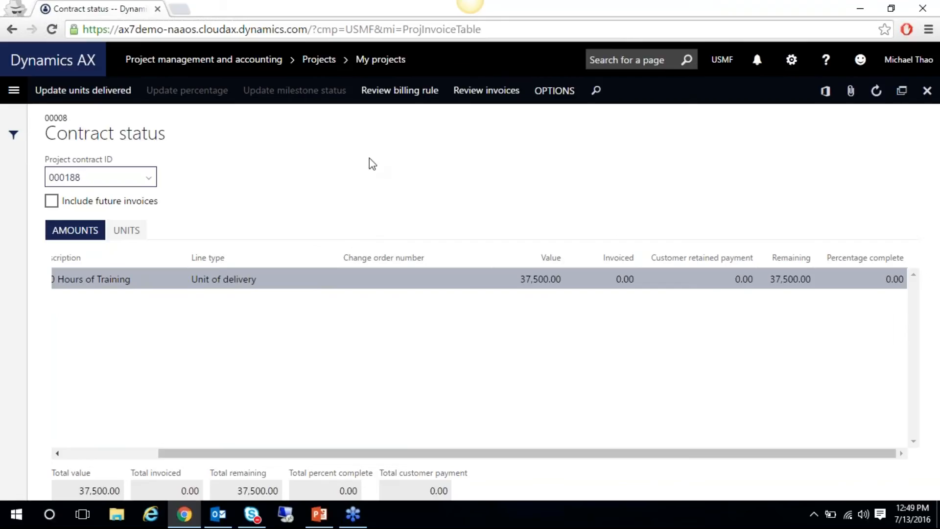
left_click(927, 91)
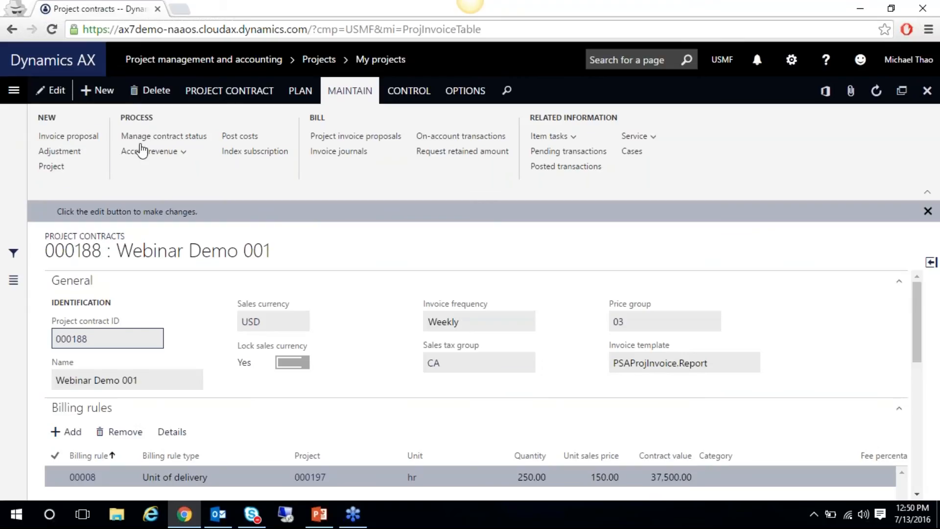
Create invoice proposal 000186 for project 000197 using billing rule 00008
left_click(927, 91)
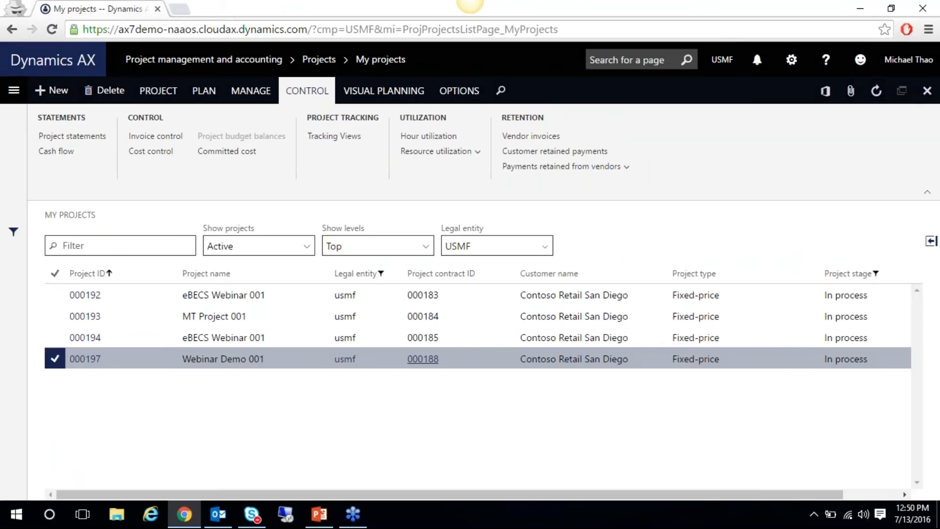
left_click(314, 92)
left_click(82, 154)
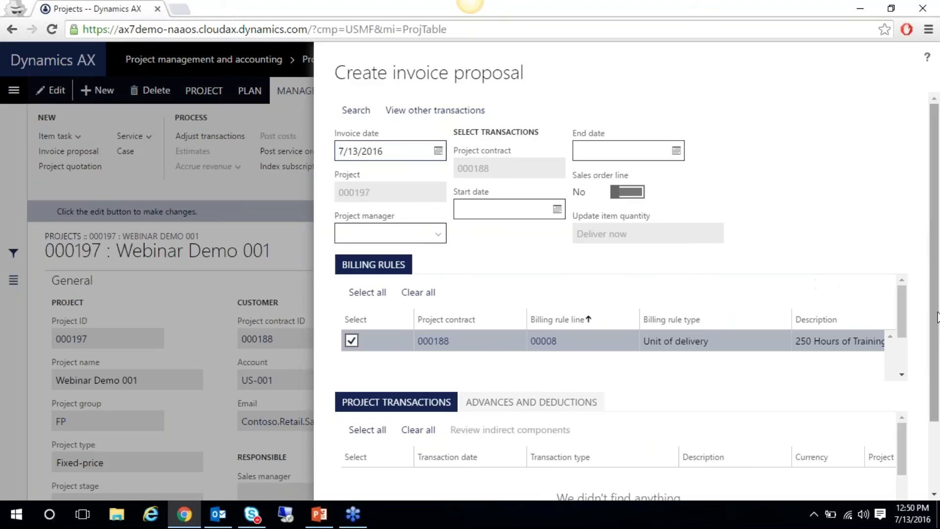
left_click_drag(938, 317, 938, 392)
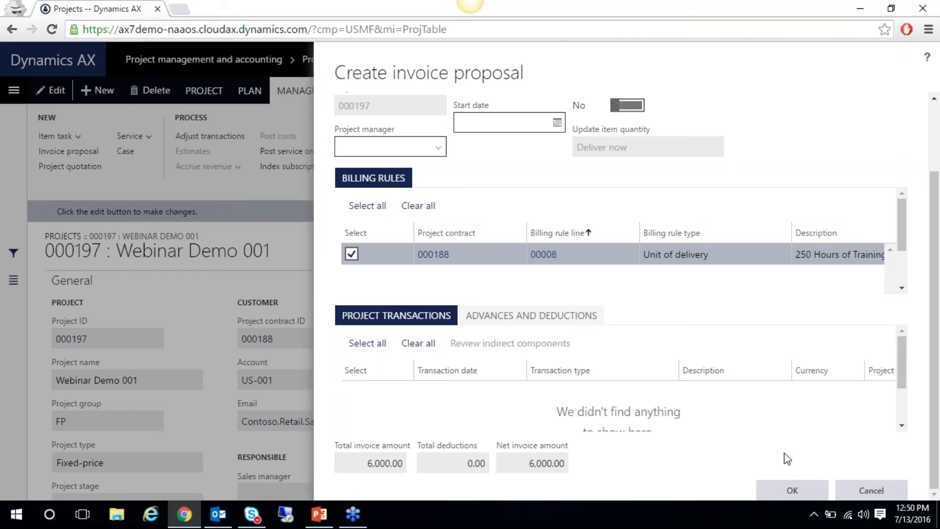
left_click(792, 490)
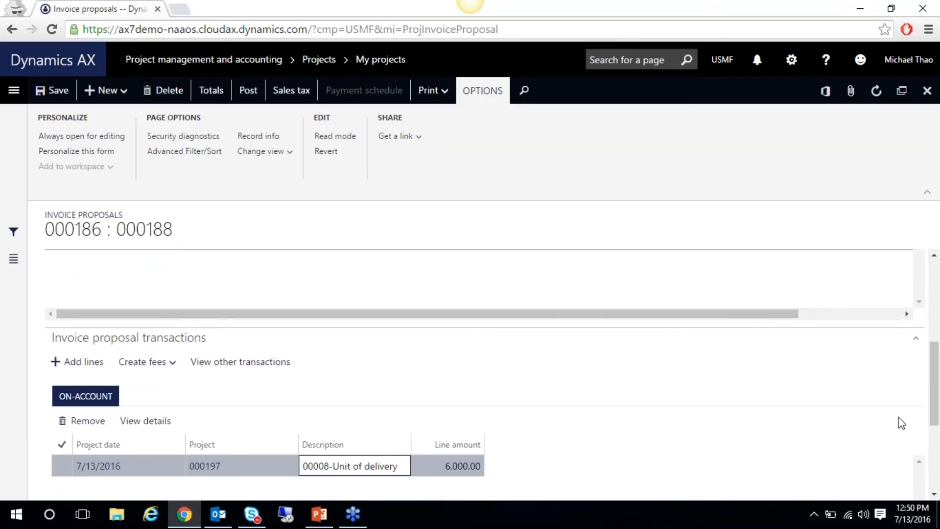
left_click_drag(936, 384, 937, 404)
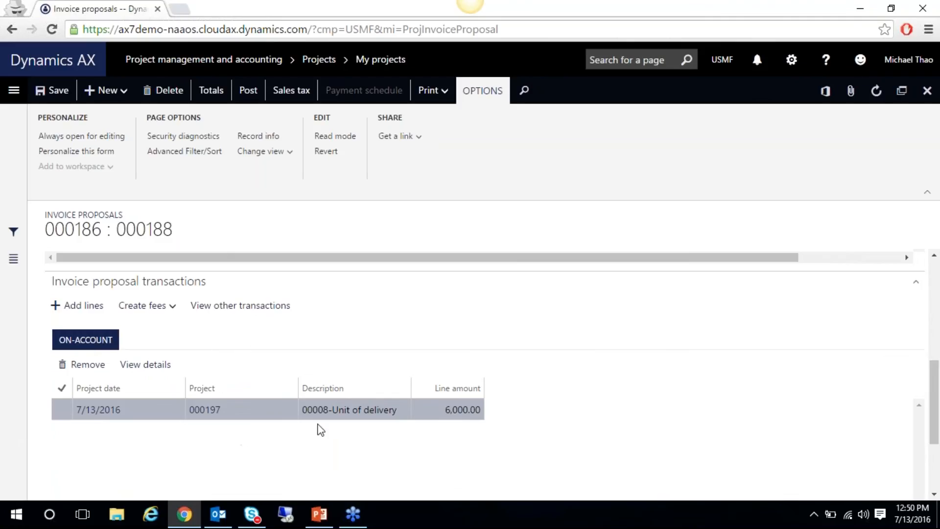
scroll(912, 318, "up", 3)
scroll(910, 316, "up", 1)
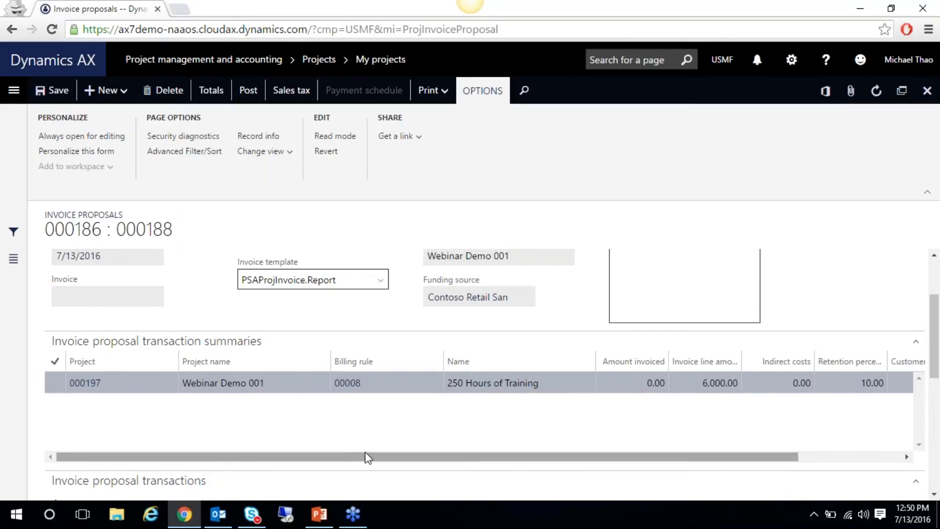
left_click_drag(359, 455, 542, 447)
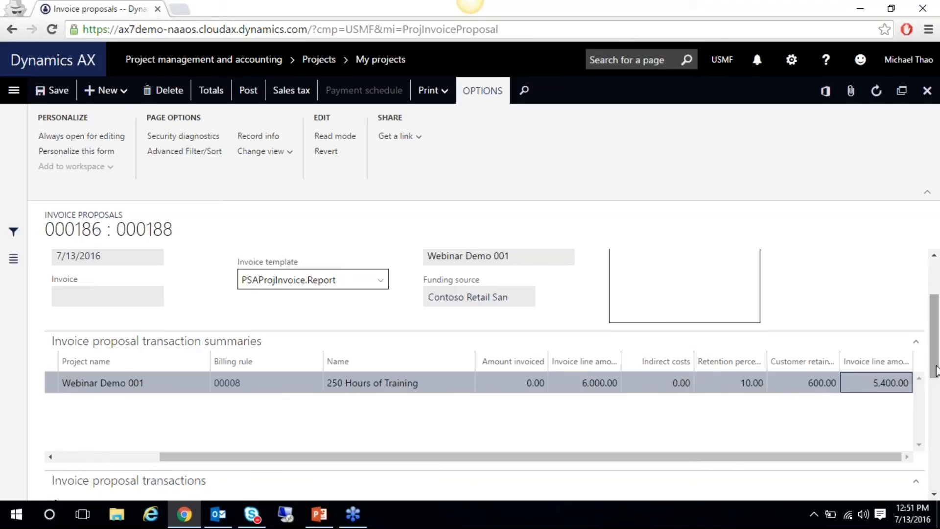
left_click_drag(936, 367, 936, 328)
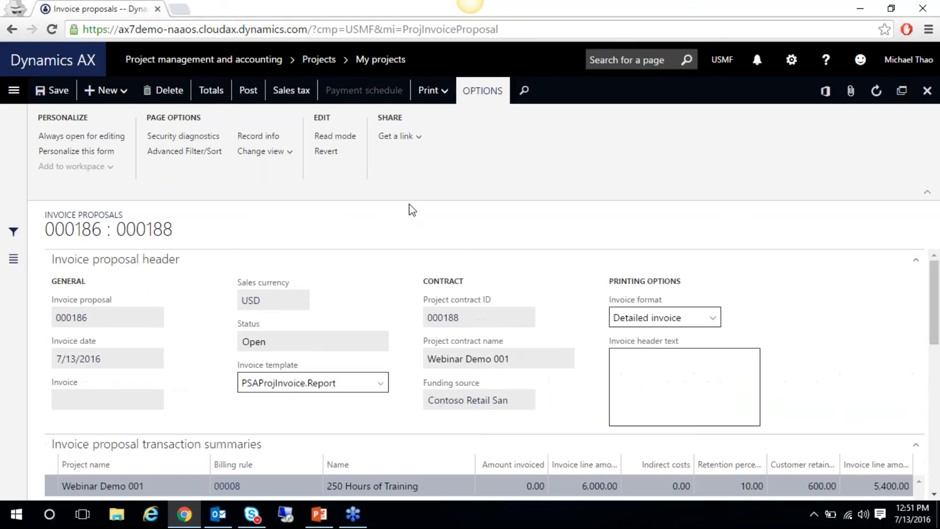
Post invoice proposal 000186 without printing the invoice
left_click(248, 90)
left_click(738, 477)
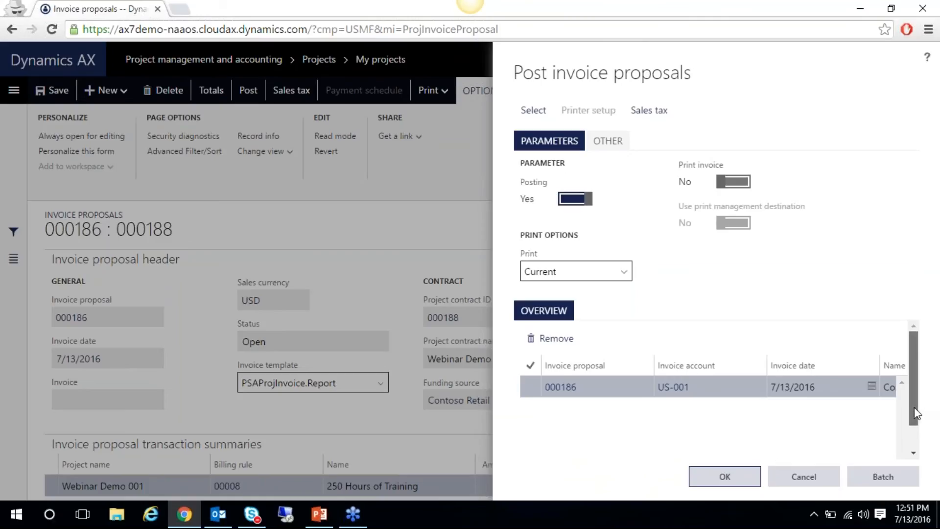
scroll(915, 407, "down", 1)
mouse_move(739, 453)
left_mouse_down()
mouse_move(931, 462)
mouse_move(740, 468)
left_mouse_up()
left_click(713, 478)
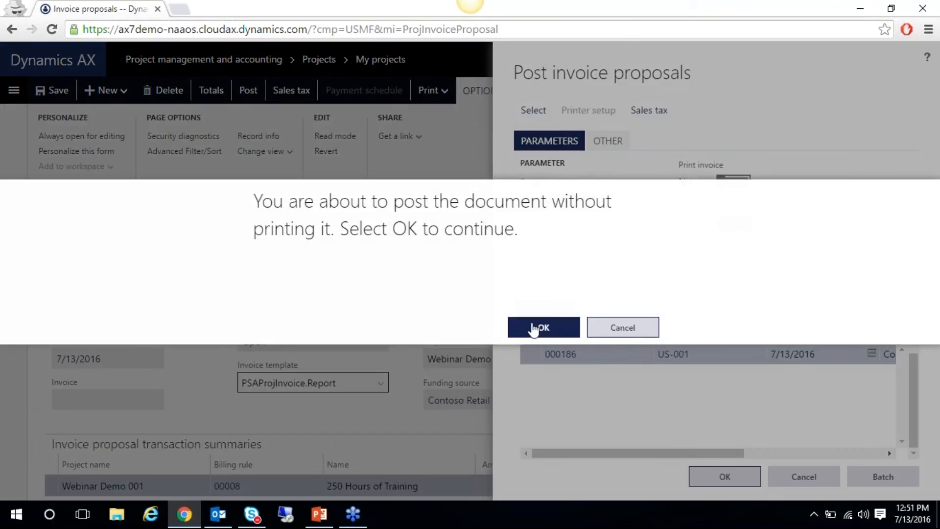
left_click(534, 329)
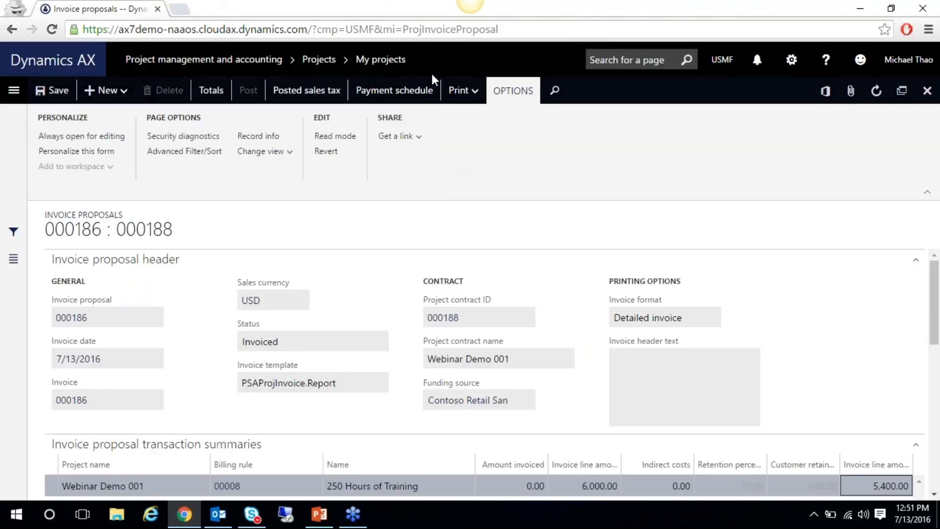
Check the invoice's printing options, then close the posted proposal
left_click(458, 96)
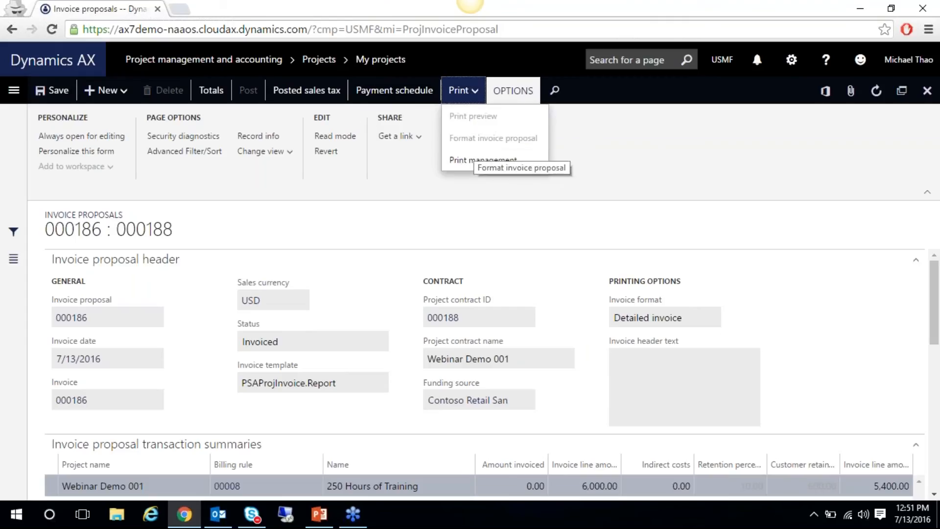
left_click(661, 132)
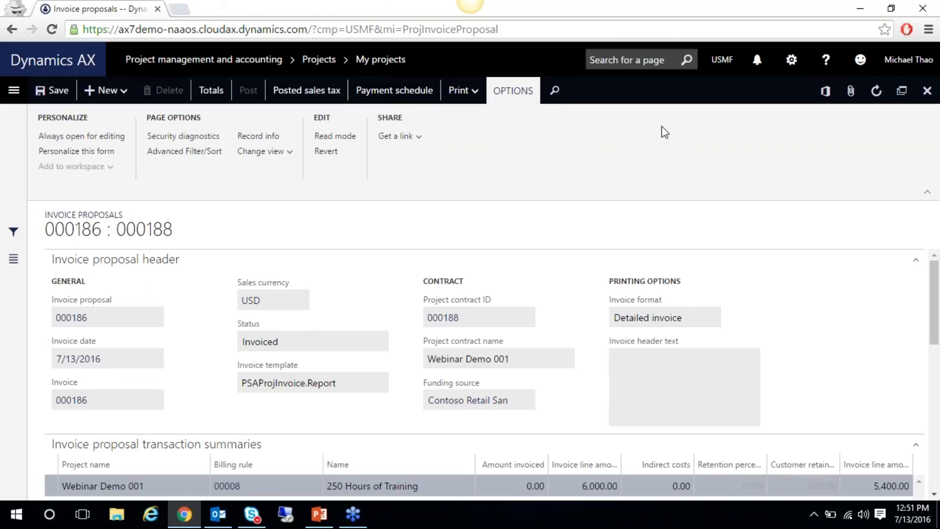
left_click(927, 90)
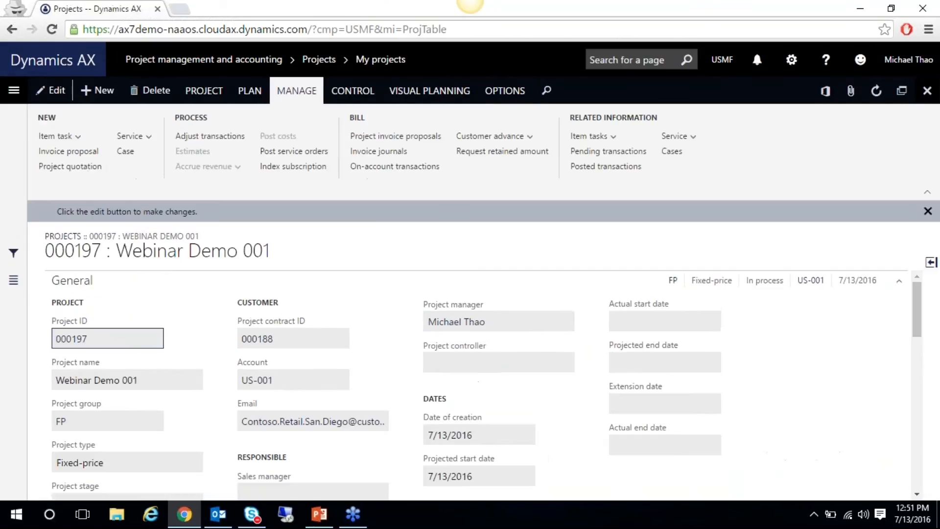
left_click(395, 155)
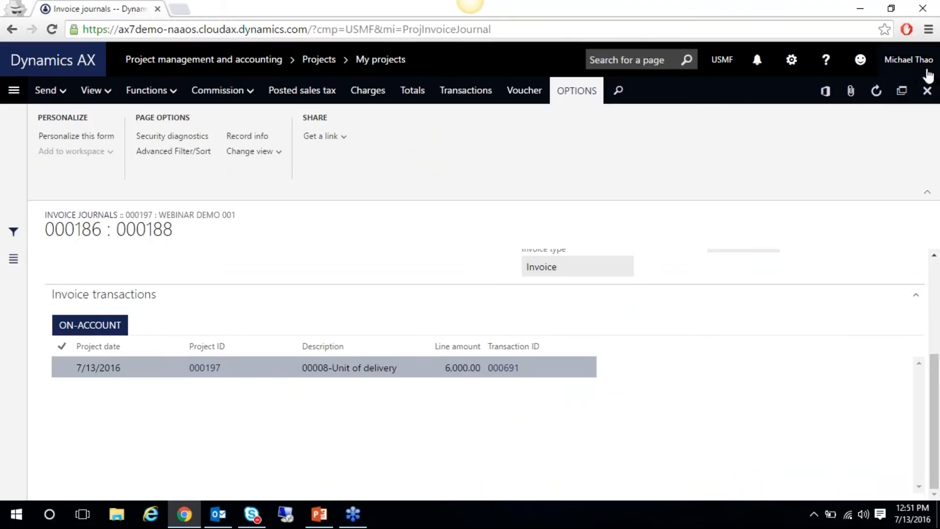
left_click(511, 91)
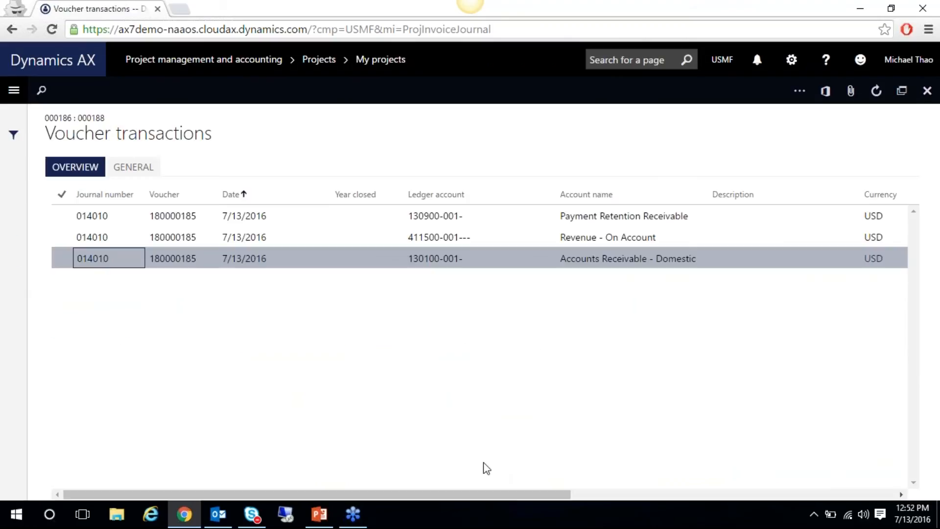
left_click_drag(471, 495, 660, 492)
left_click(749, 234)
left_click_drag(675, 493, 729, 492)
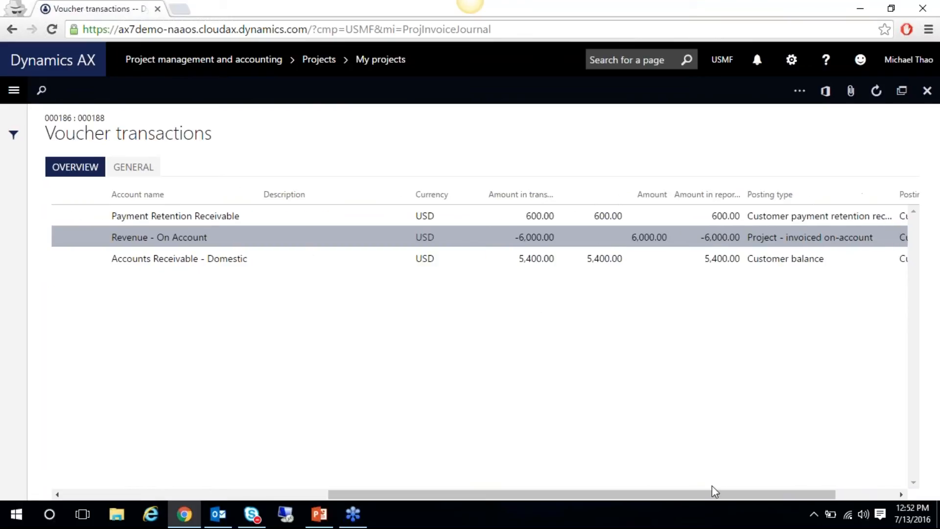
left_click(594, 255)
left_click(569, 212)
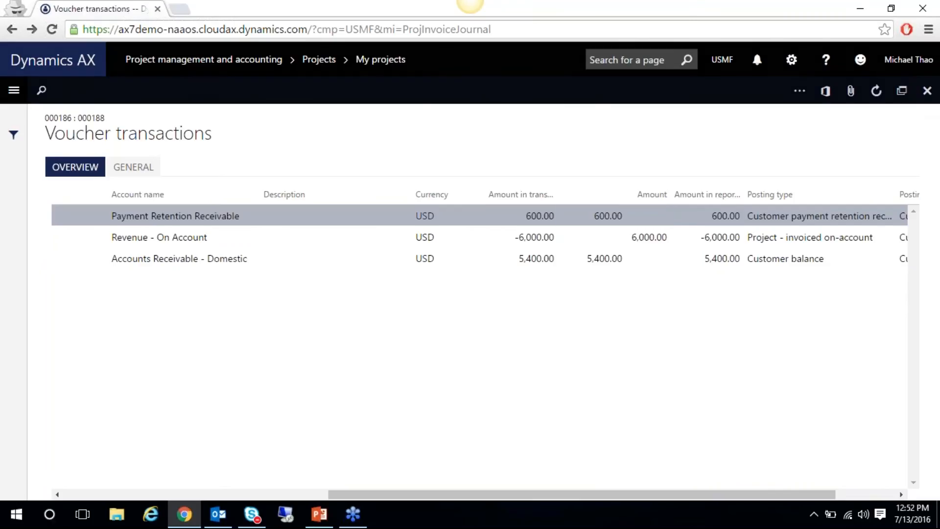
left_click(927, 90)
left_click(927, 90)
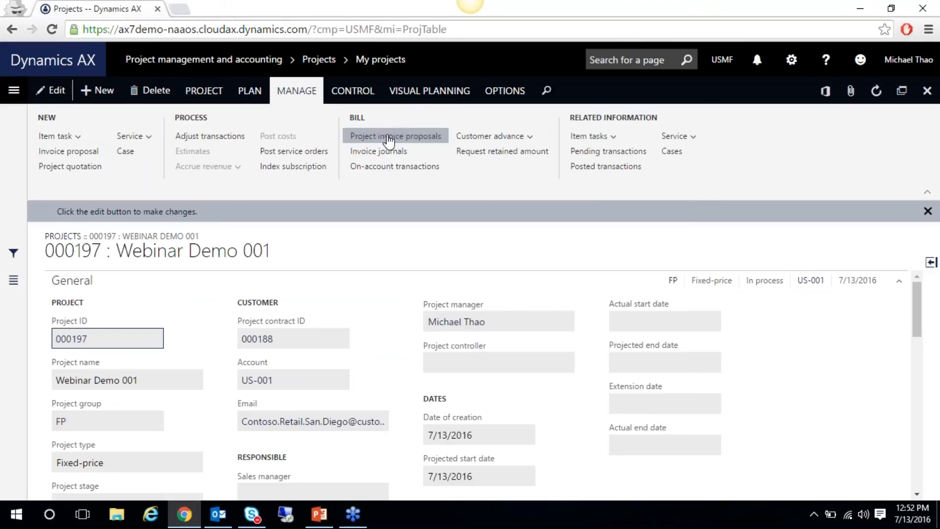
Review the request showing 600.00 retained from invoice 000186, then close it
left_click(468, 154)
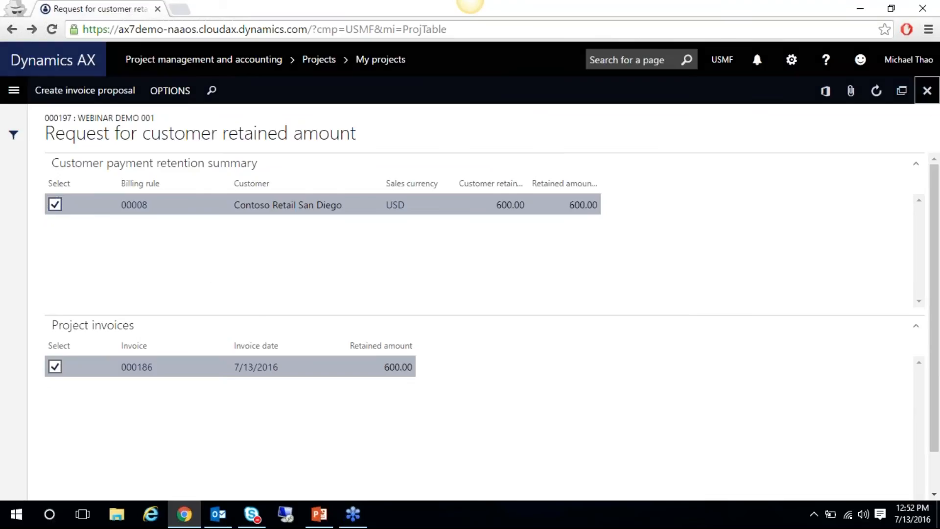
left_click(927, 91)
Present slide 31, Progress Tracking, of the Projects Whats New deck full-screen
left_click(318, 516)
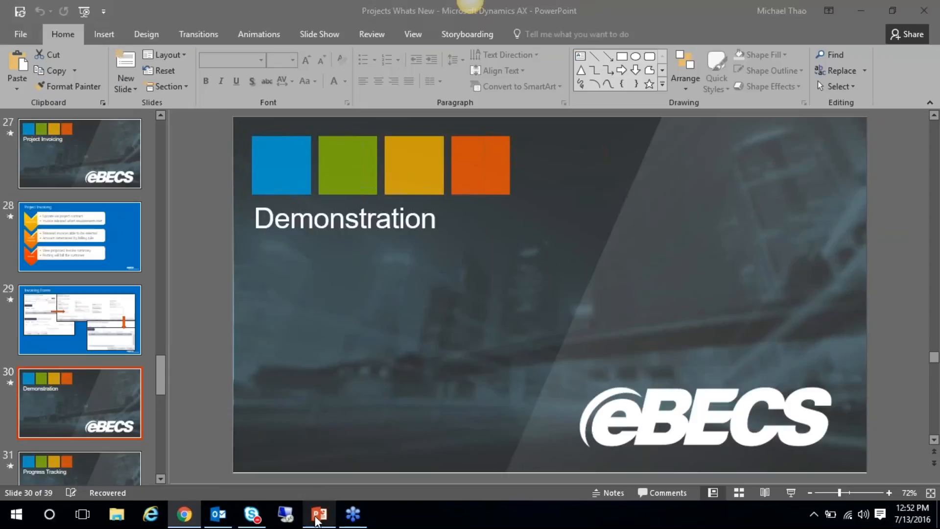
left_click_drag(163, 377, 163, 403)
left_click(109, 266)
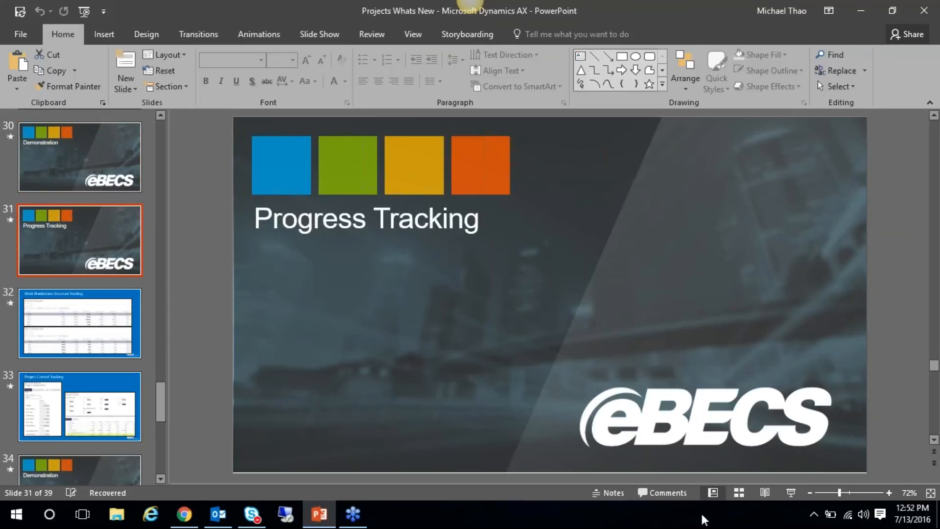
left_click(791, 493)
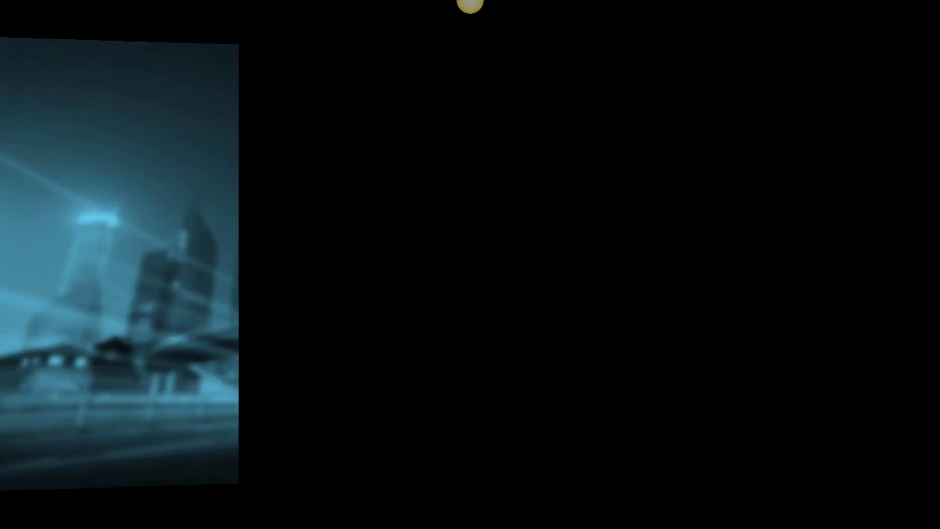
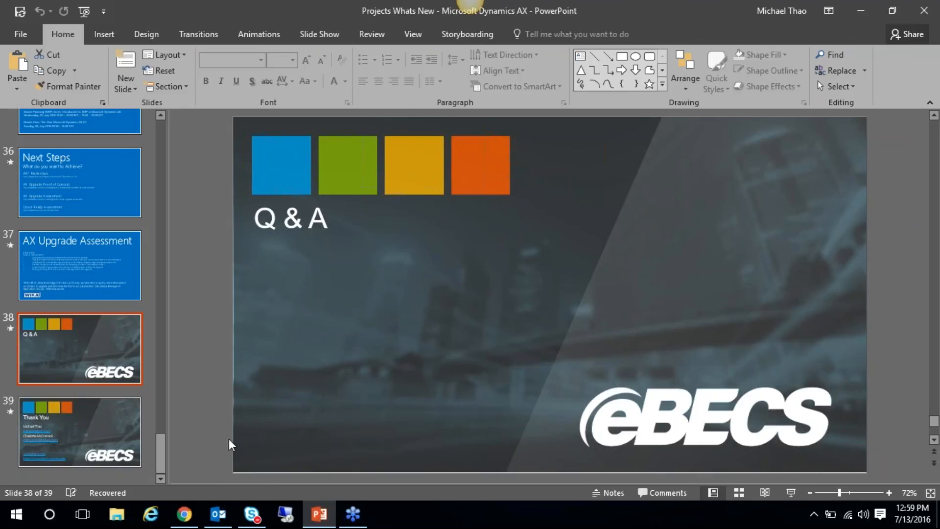
Switch from the PowerPoint Q&A slide to project 000197, Webinar Demo 001, in Dynamics AX
left_click(184, 514)
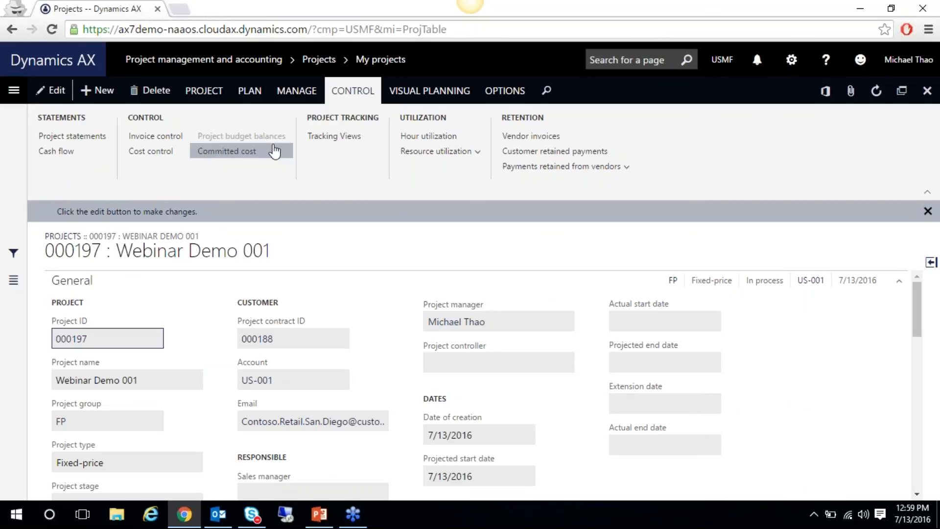
Open project contract 000188 for project 000197 from the My projects list
left_click(927, 90)
left_click(420, 363)
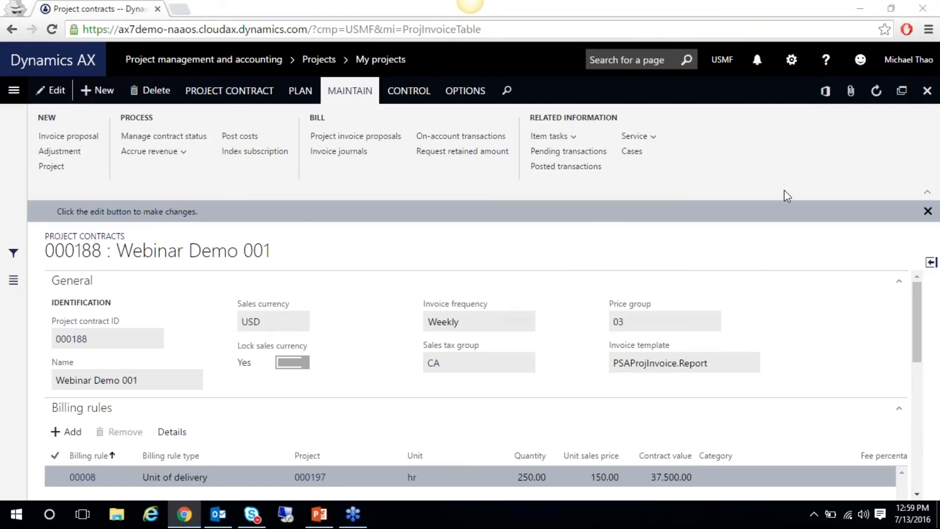
left_click_drag(918, 318, 933, 441)
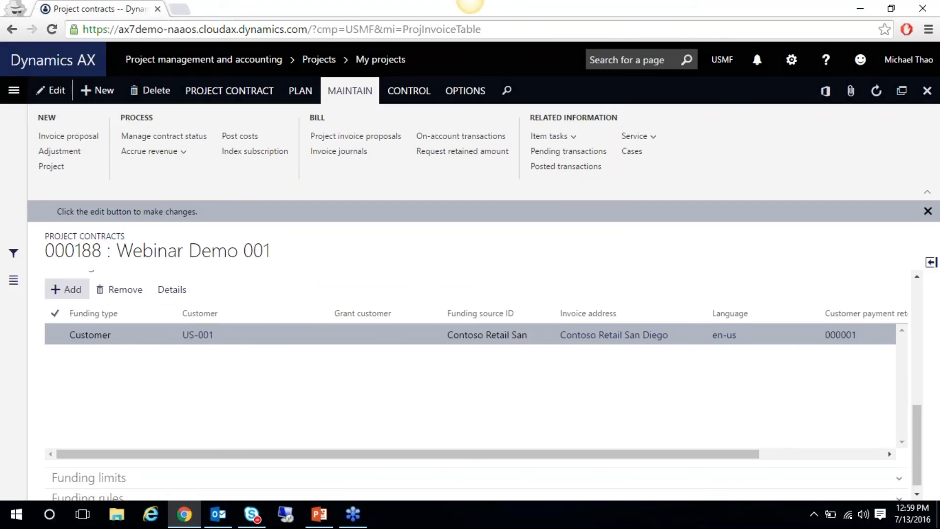
Add Cave Wholesales as a new customer funding source and expand Funding limits
left_click(66, 290)
left_click(261, 332)
type("US-004")
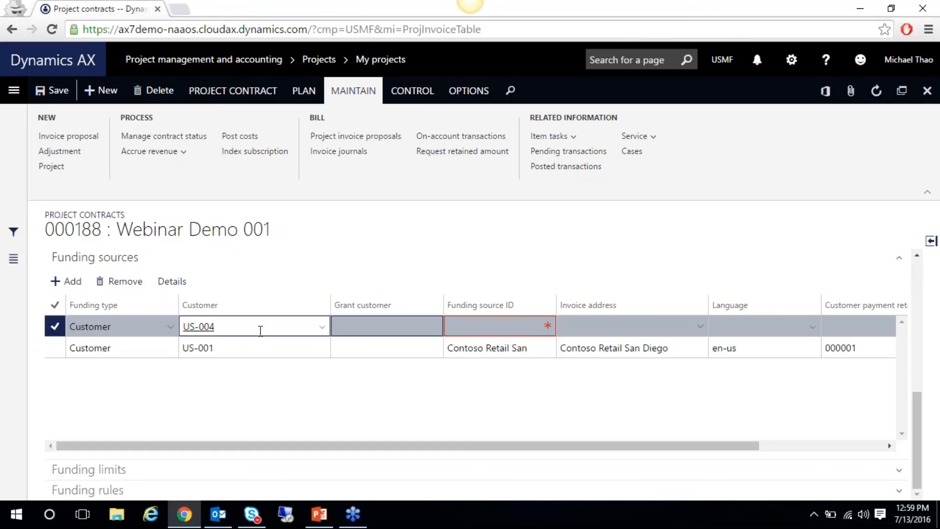
key("Tab")
left_click_drag(676, 445, 594, 431)
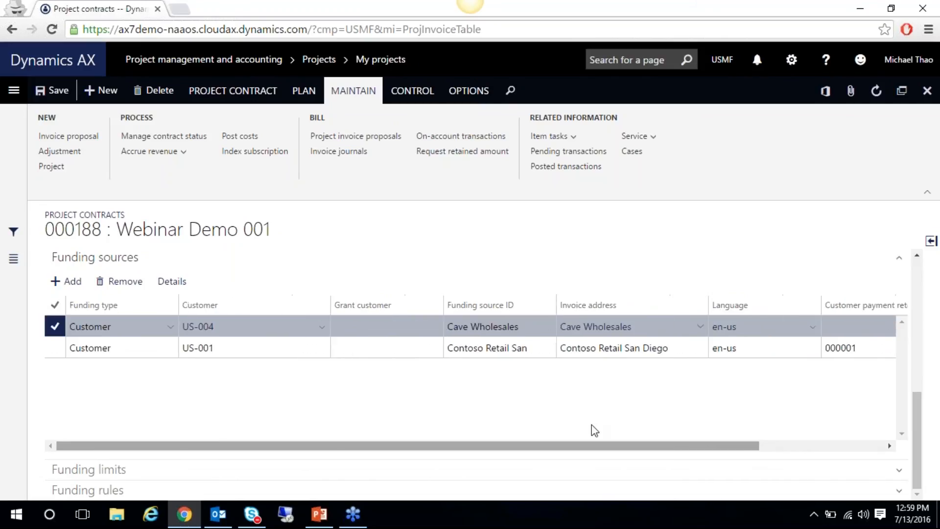
left_click(155, 473)
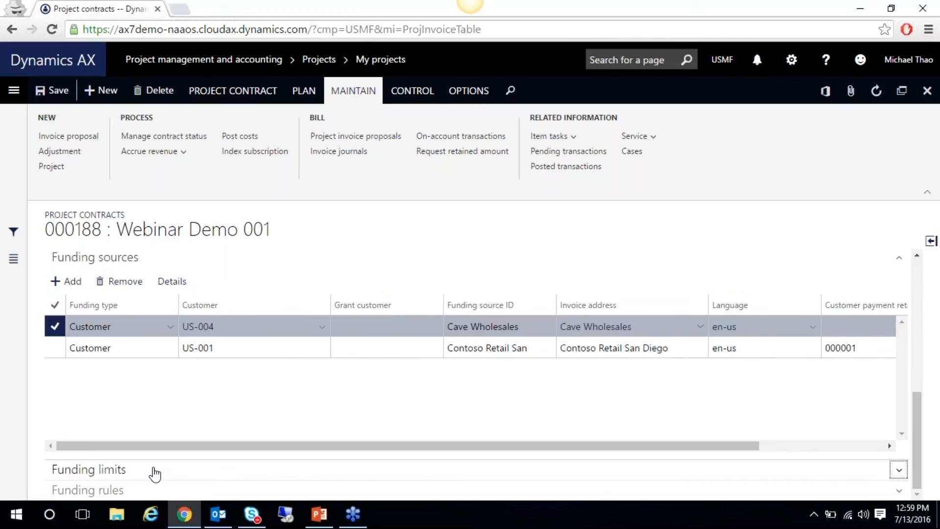
left_click_drag(924, 387, 923, 457)
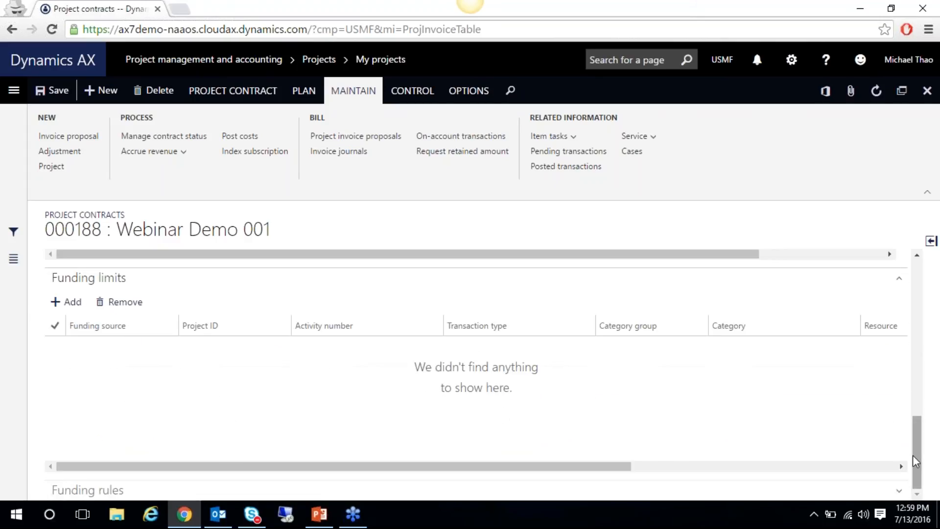
Try adding a funding limit row for the original customer, finding no funding sources listed
left_click(69, 301)
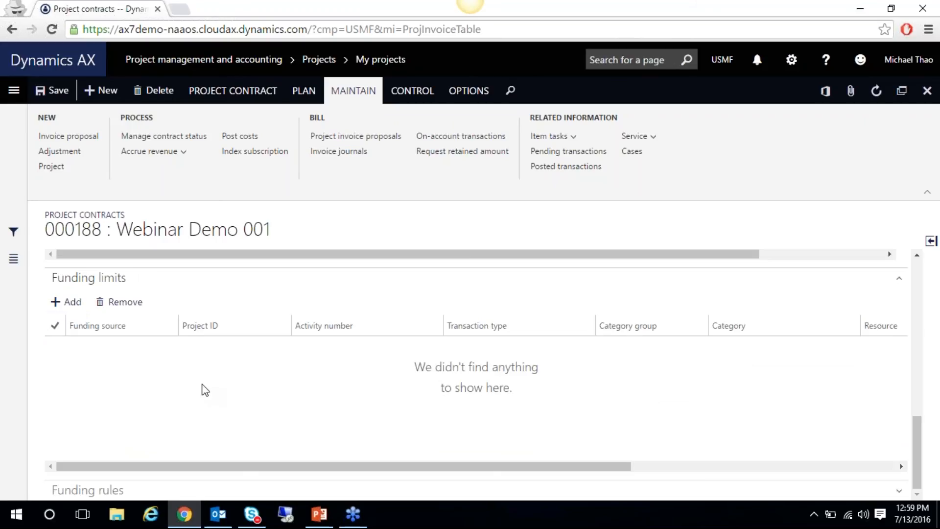
type("US-001")
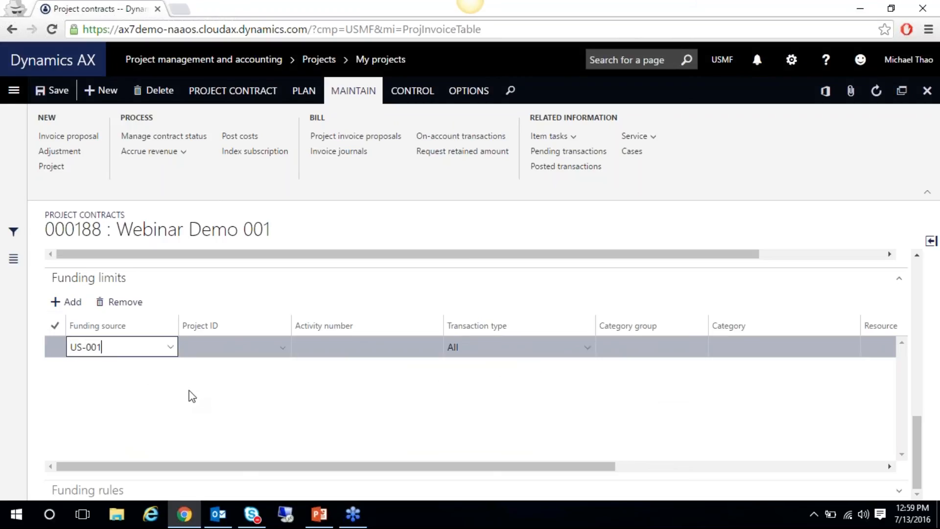
key("Tab")
key("Tab")
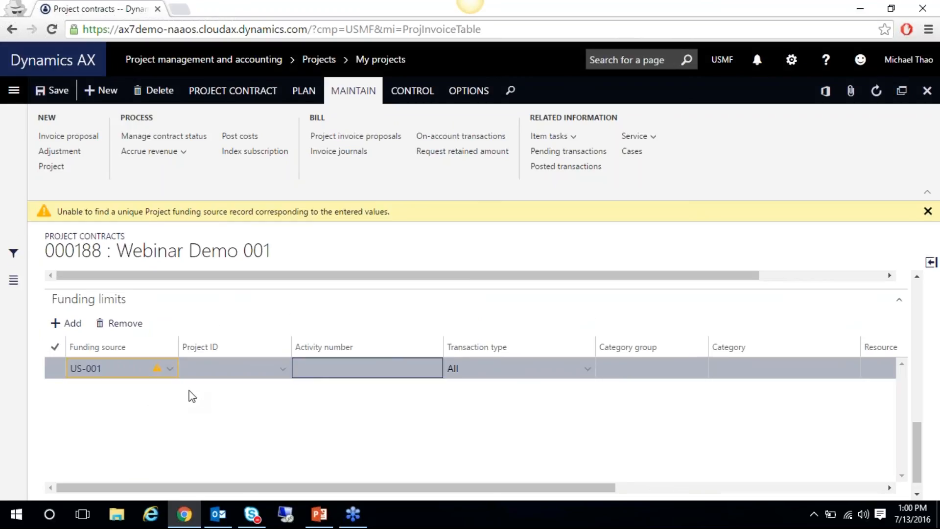
left_click(171, 371)
left_click(171, 372)
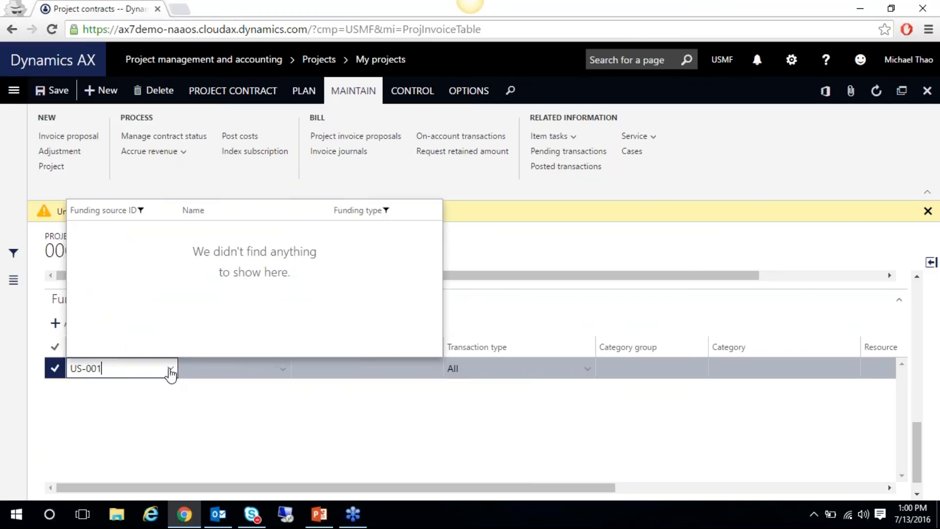
left_click(169, 371)
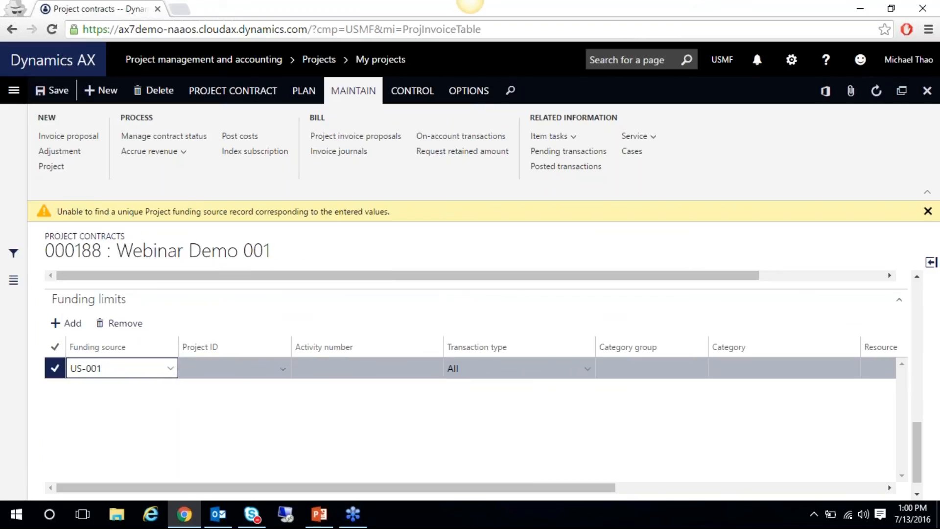
Close the contract form unsaved and dismiss the invalid-information error
left_click_drag(554, 488, 807, 490)
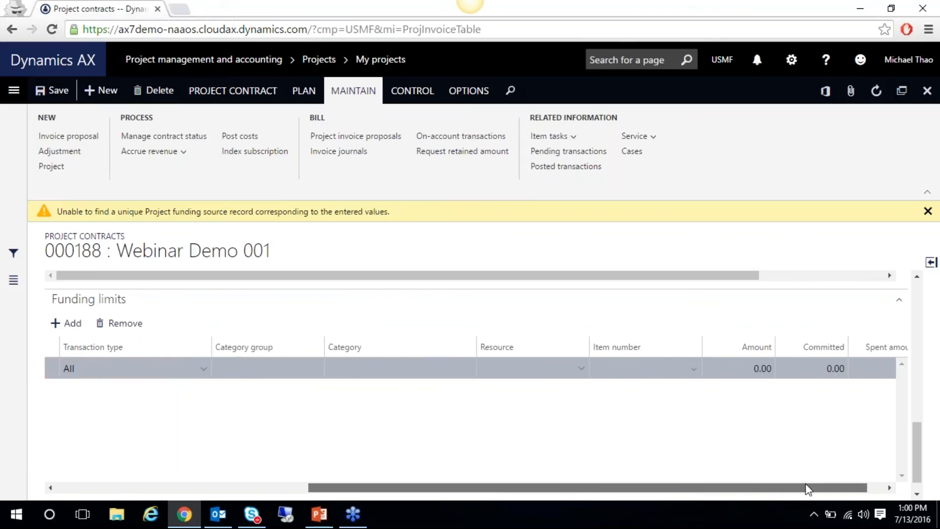
left_click_drag(808, 489, 828, 485)
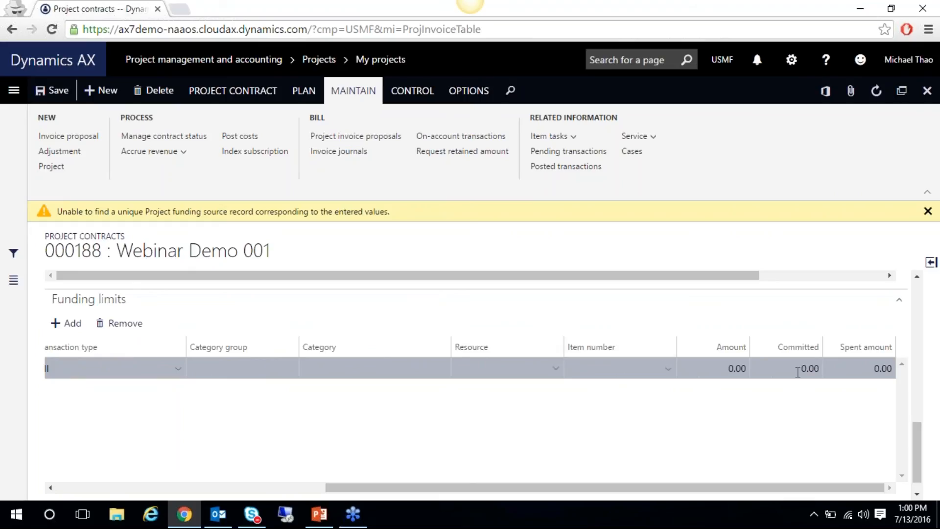
left_click_drag(921, 434, 903, 381)
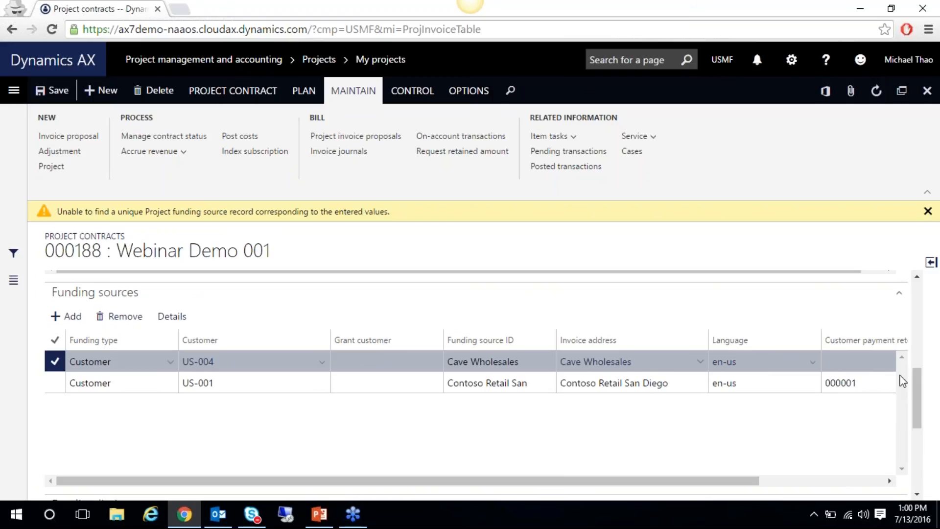
left_click_drag(917, 405, 919, 466)
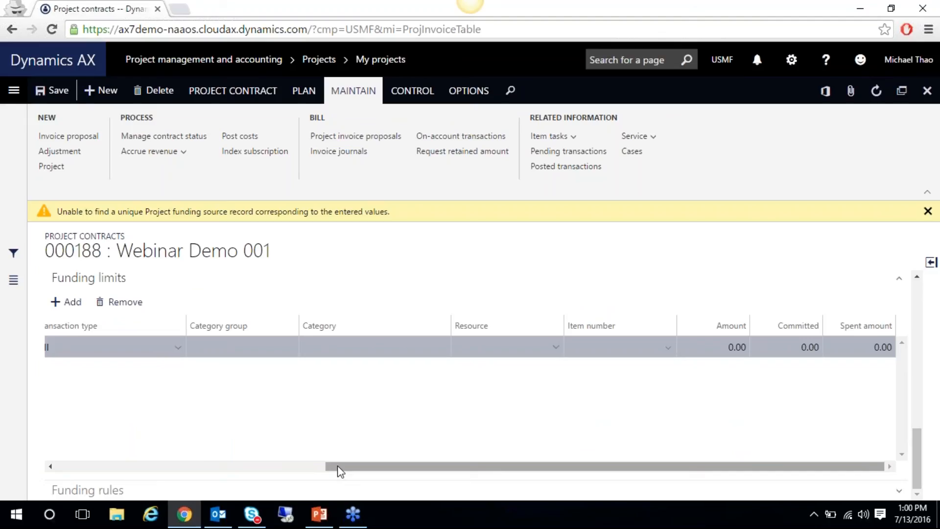
left_click_drag(337, 466, 337, 466)
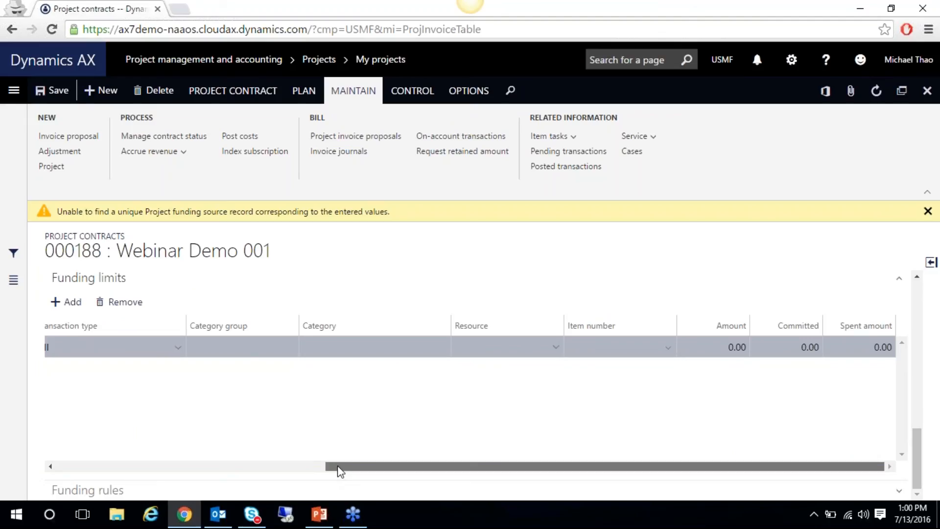
left_click_drag(337, 466, 69, 467)
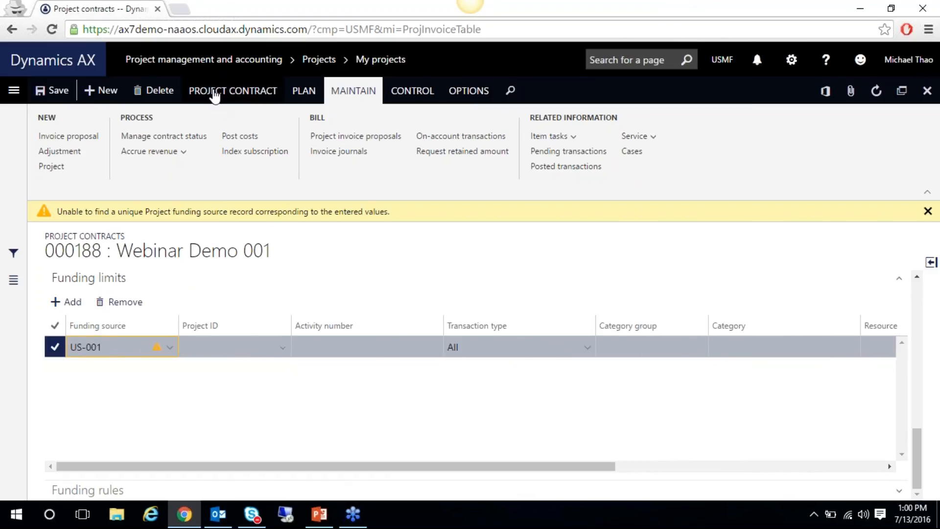
left_click(926, 91)
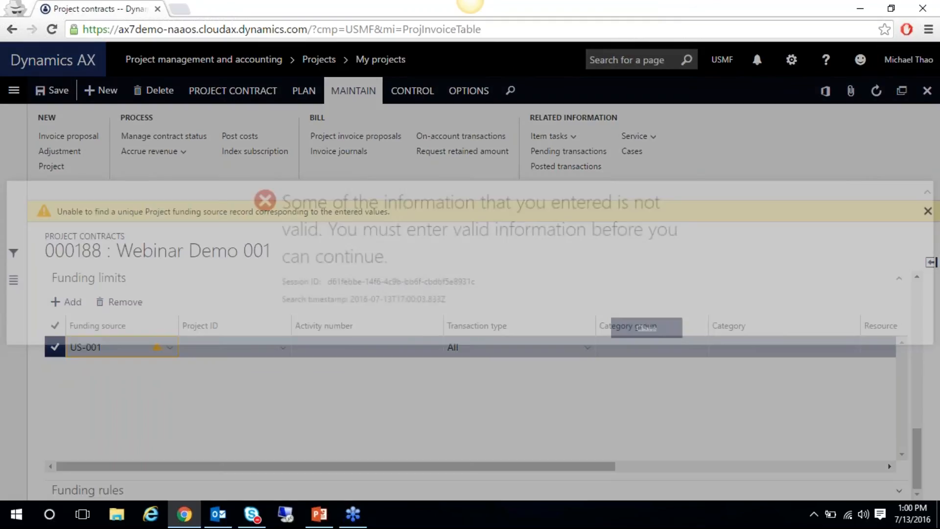
left_click(642, 333)
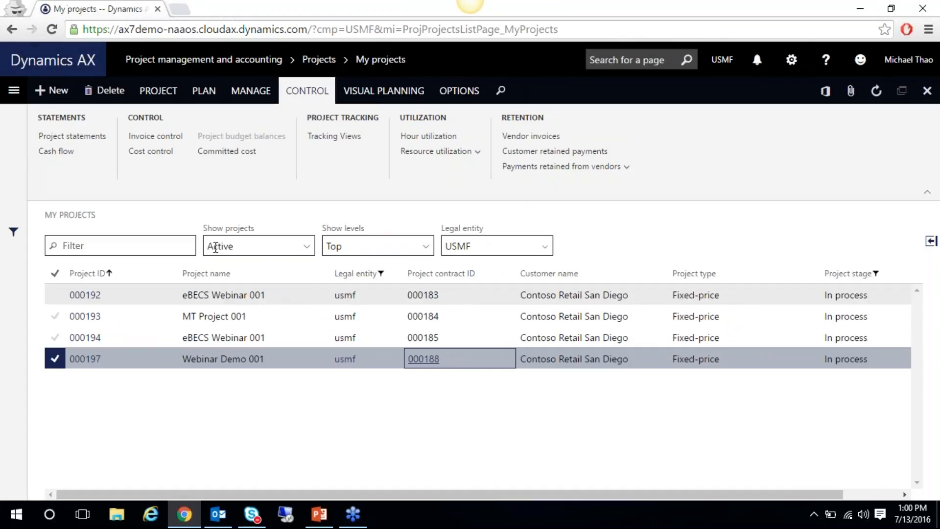
Navigate through Setup > Categories to the Project categories page
left_click(14, 91)
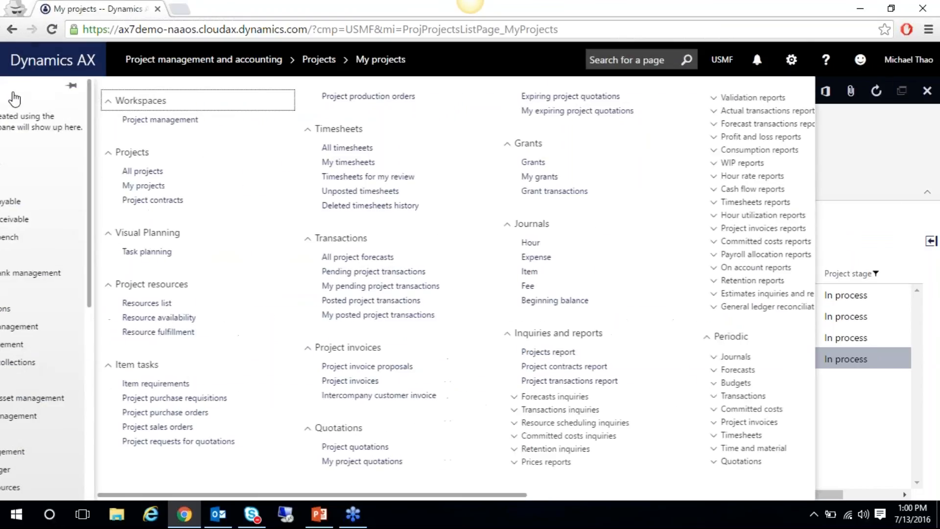
left_click_drag(342, 495, 526, 496)
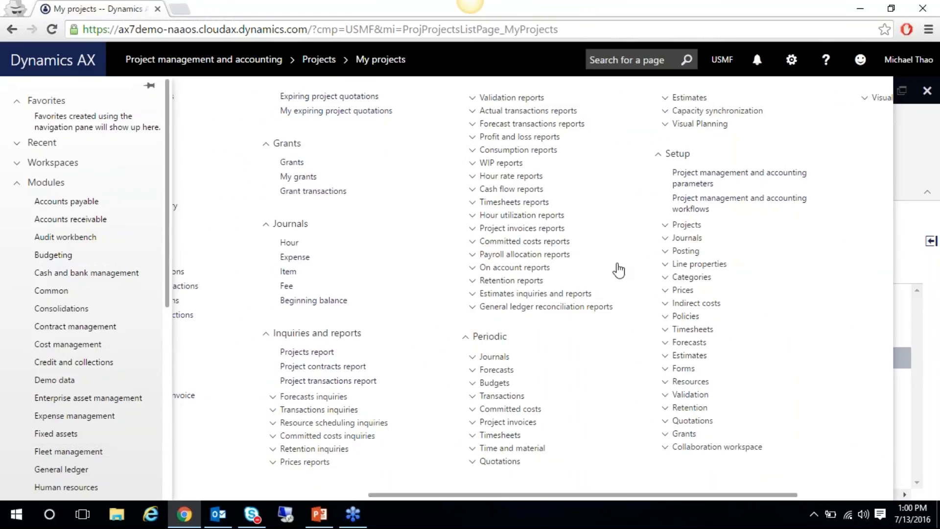
left_click(664, 277)
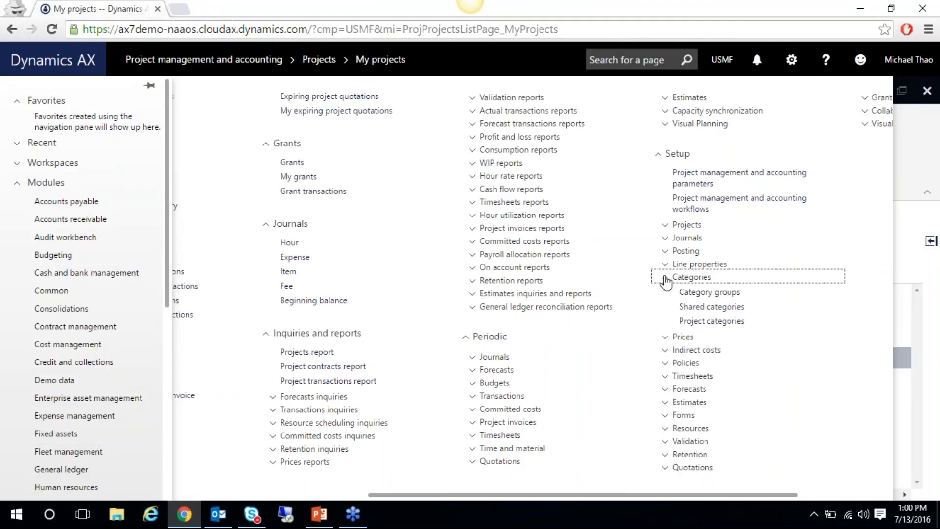
left_click(693, 326)
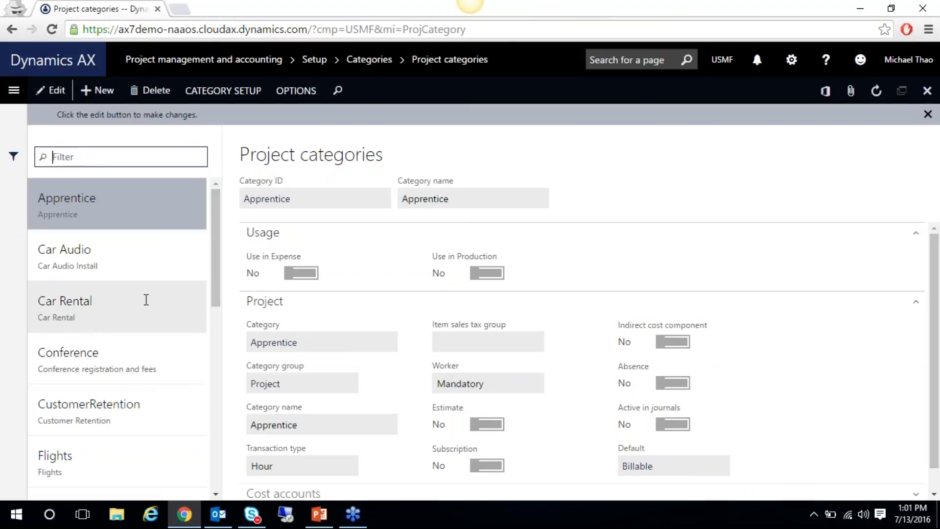
Select the Apprentice category and review its hourly cost prices, then close them
left_click(141, 303)
left_click(106, 215)
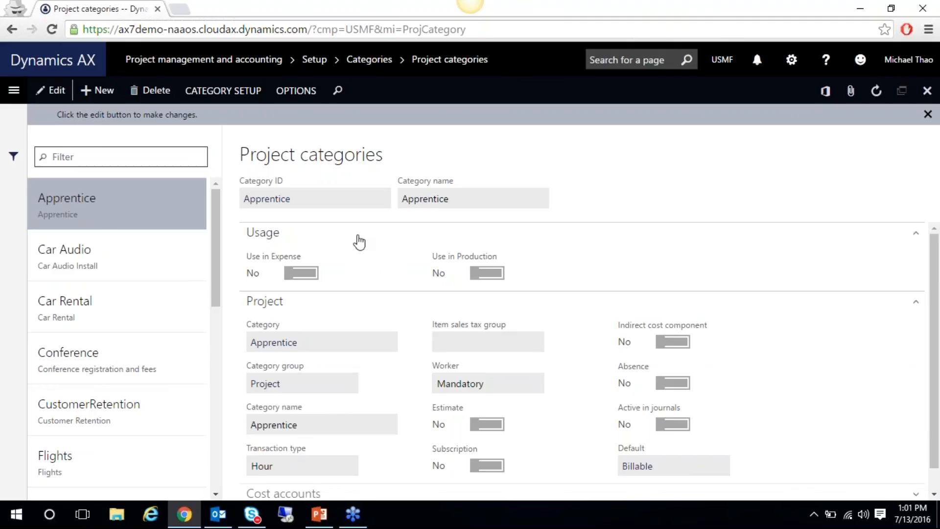
left_click(245, 92)
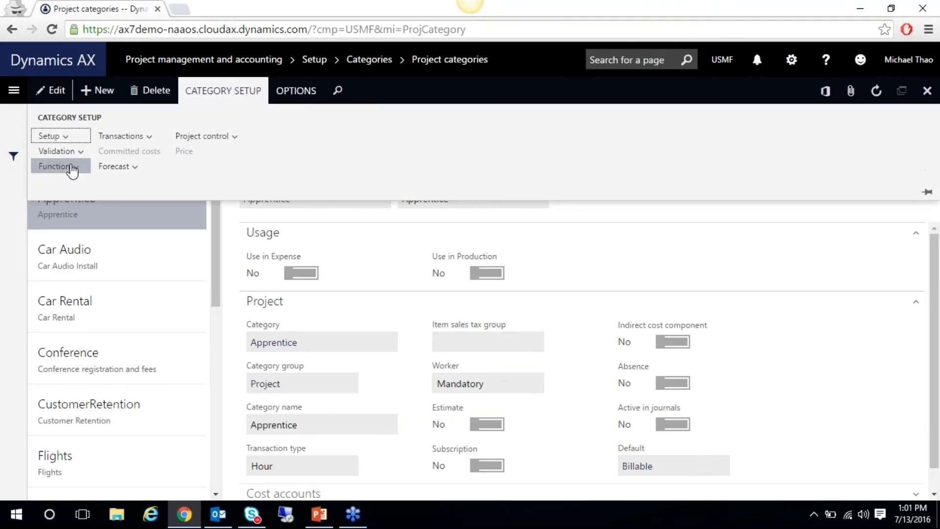
left_click(63, 137)
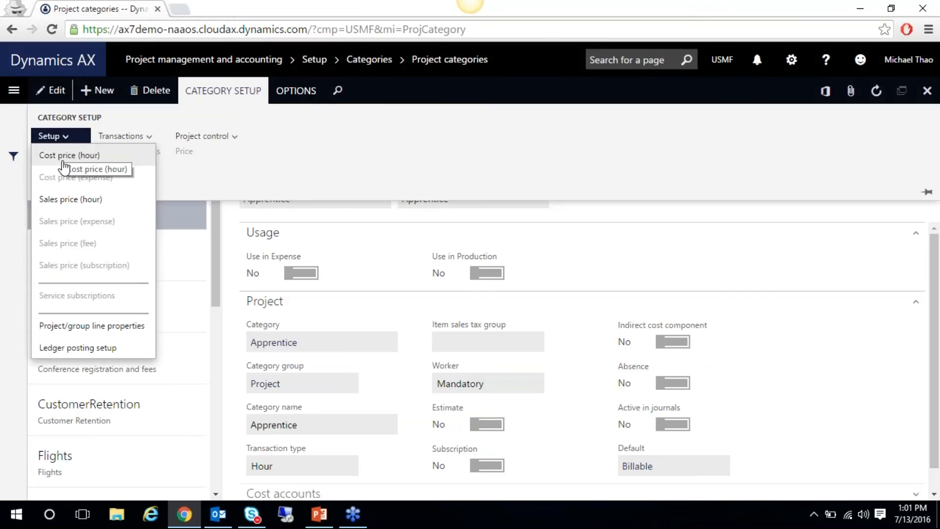
left_click(64, 165)
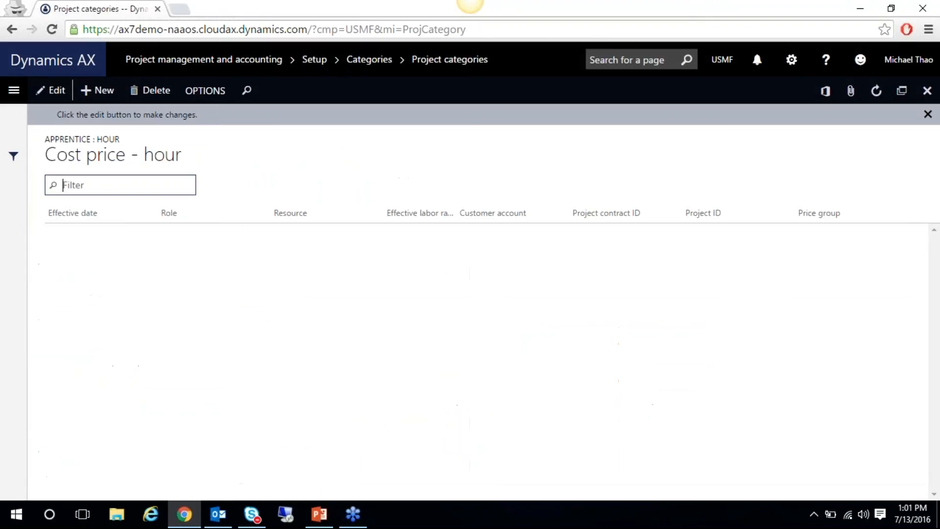
left_click_drag(346, 494, 580, 485)
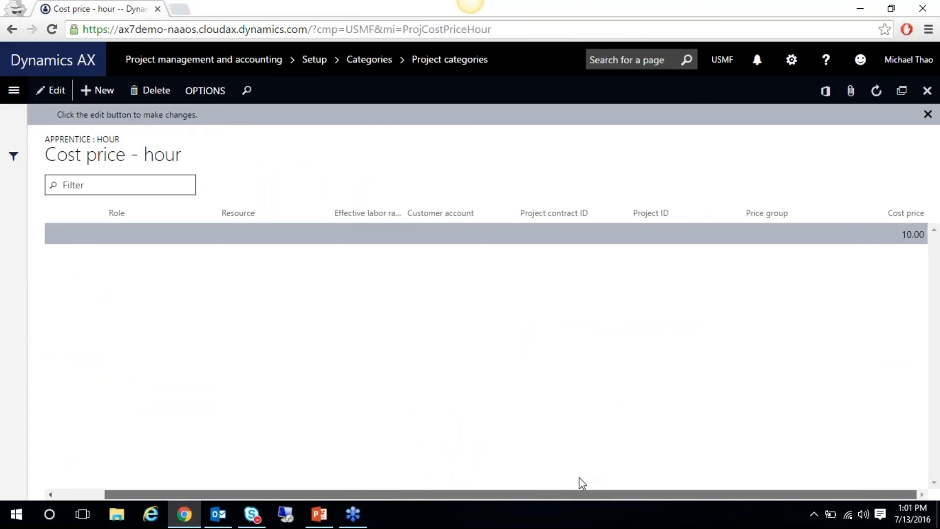
left_click_drag(406, 492, 183, 484)
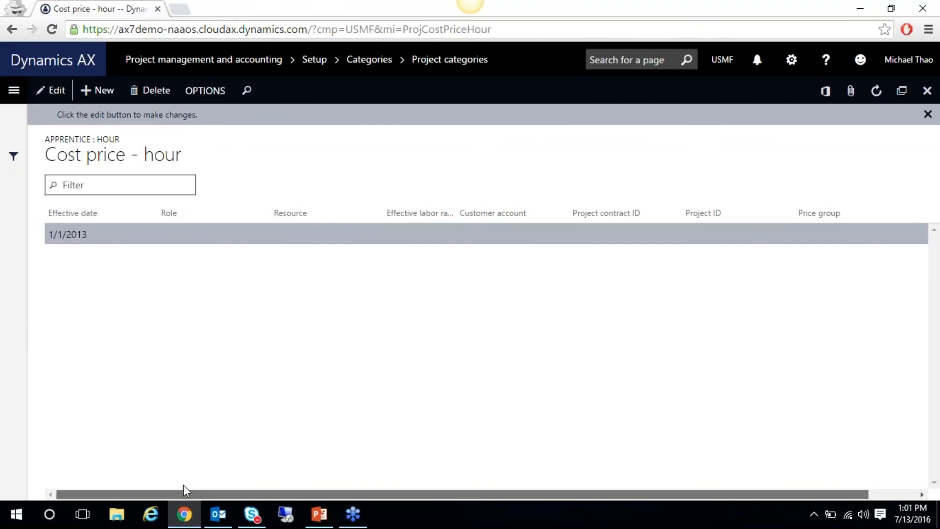
left_click(928, 114)
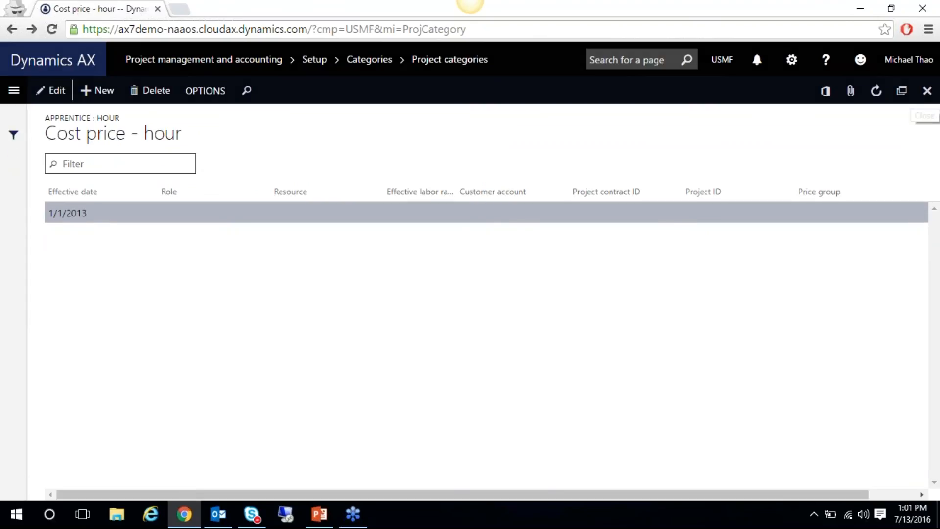
left_click(927, 91)
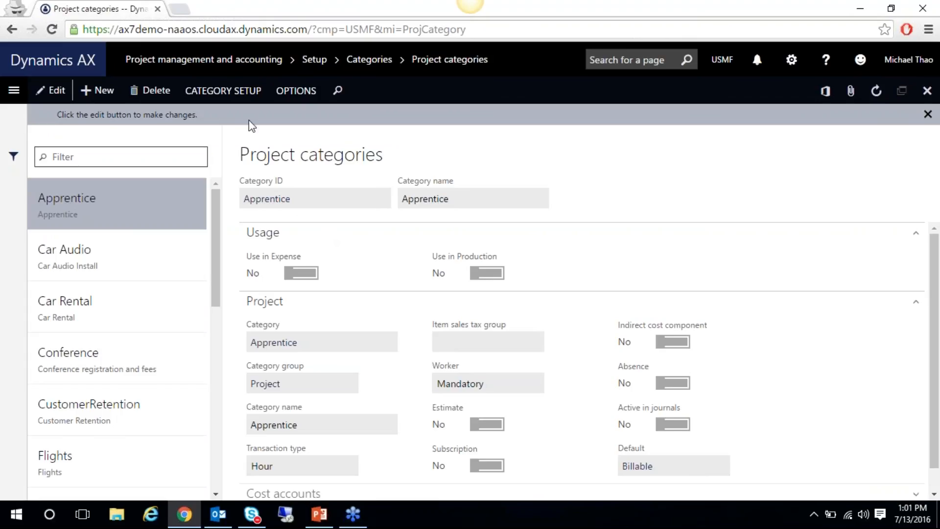
Open the Apprentice category's hourly sales price list
left_click(278, 94)
left_click(279, 101)
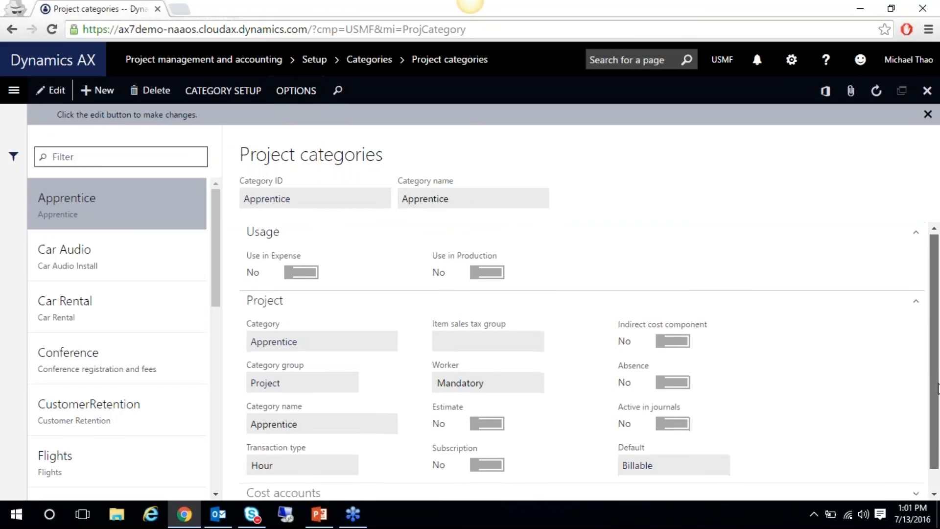
scroll(937, 458, "down", 1)
scroll(935, 411, "up", 1)
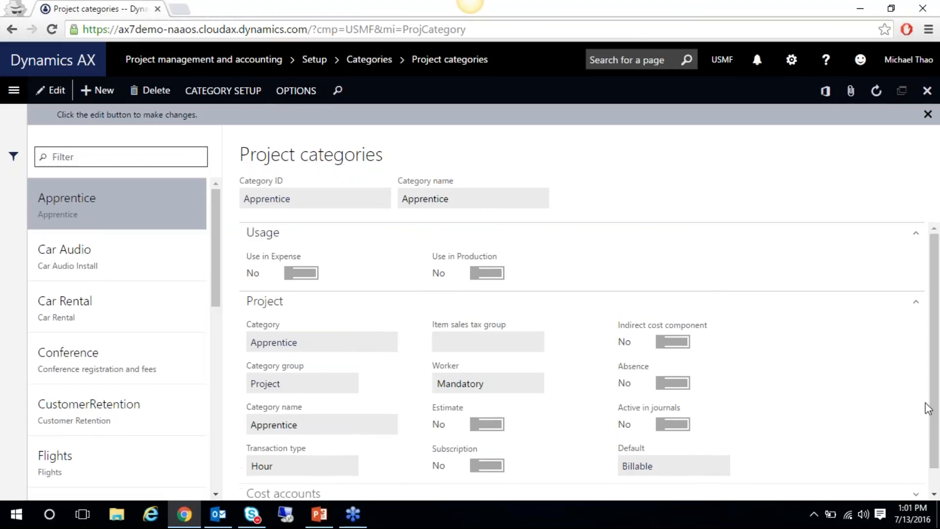
left_click(226, 93)
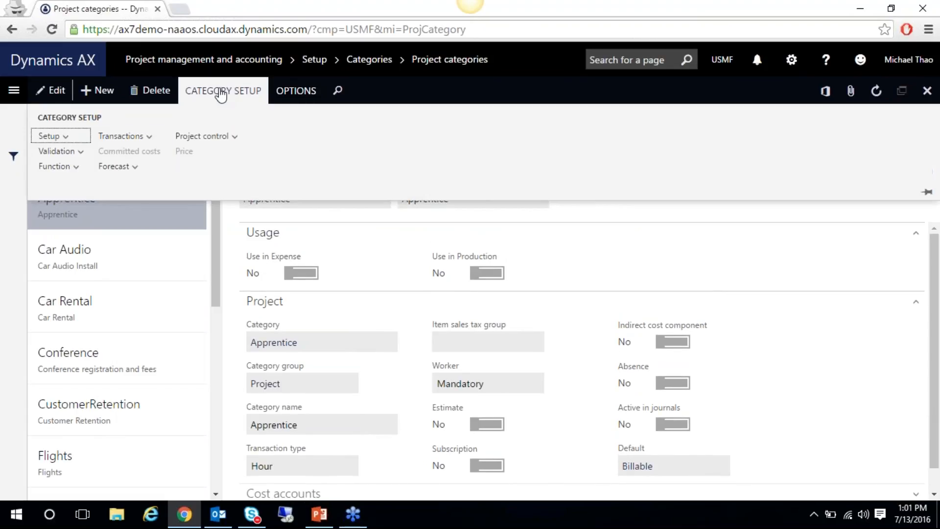
left_click(51, 137)
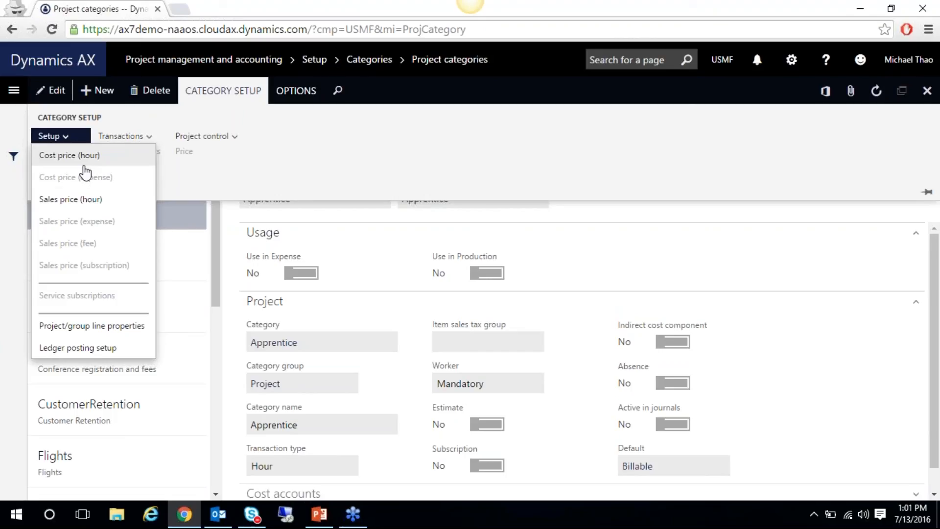
left_click(81, 198)
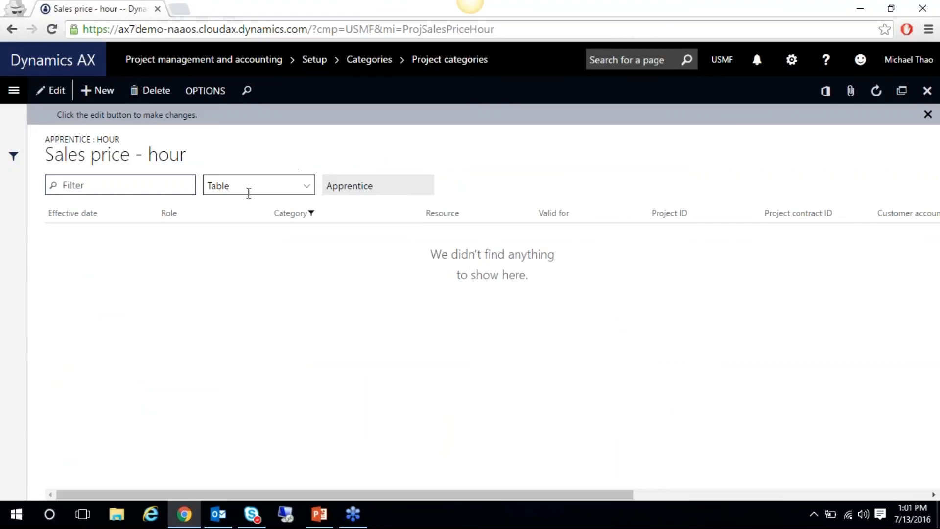
Add a sales price line effective 7/13/2016 with category Apprentice
left_click(93, 94)
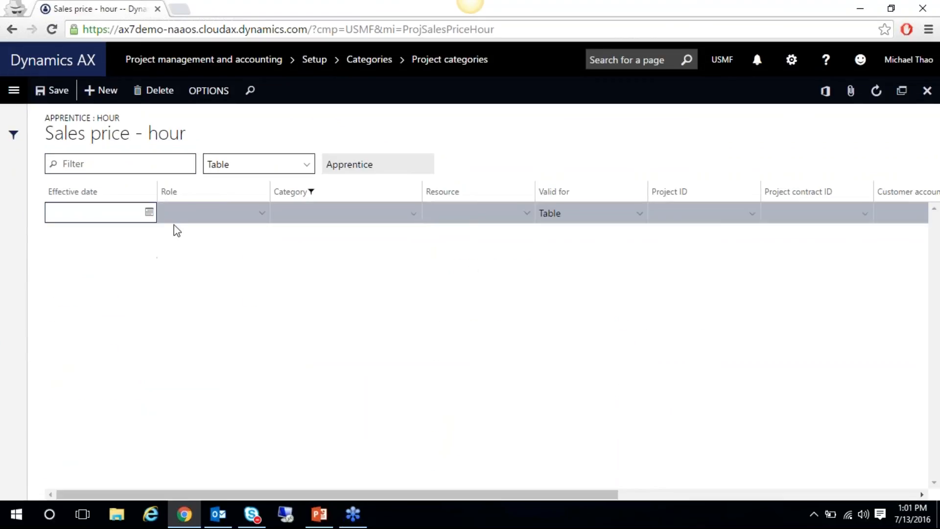
key("Tab")
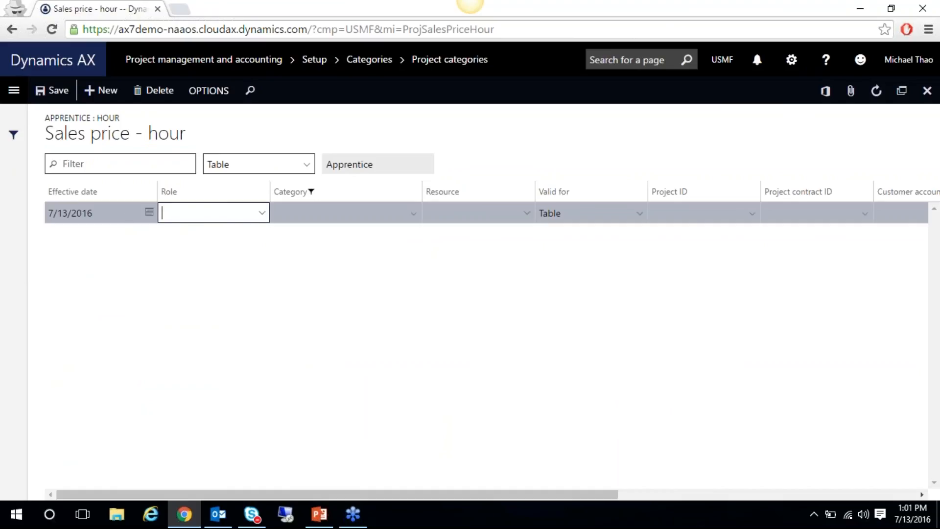
left_click(263, 214)
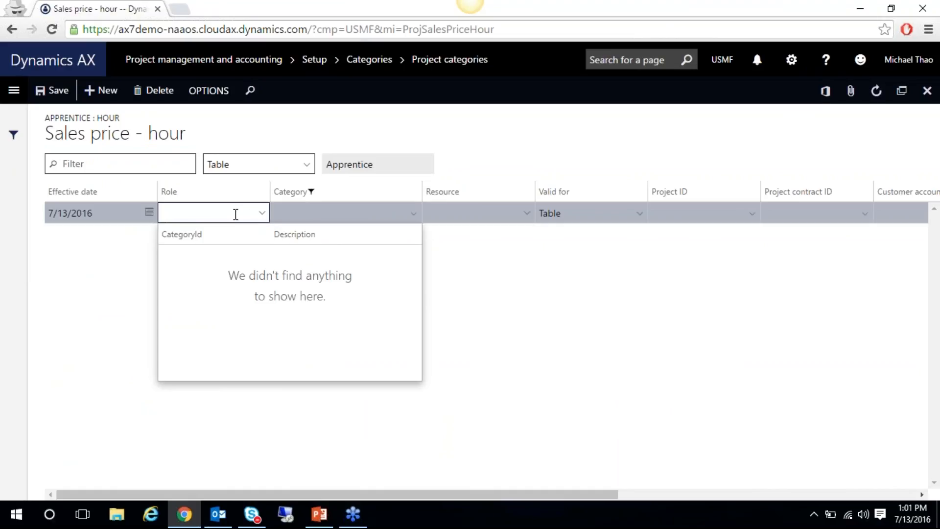
left_click(314, 213)
left_click(412, 213)
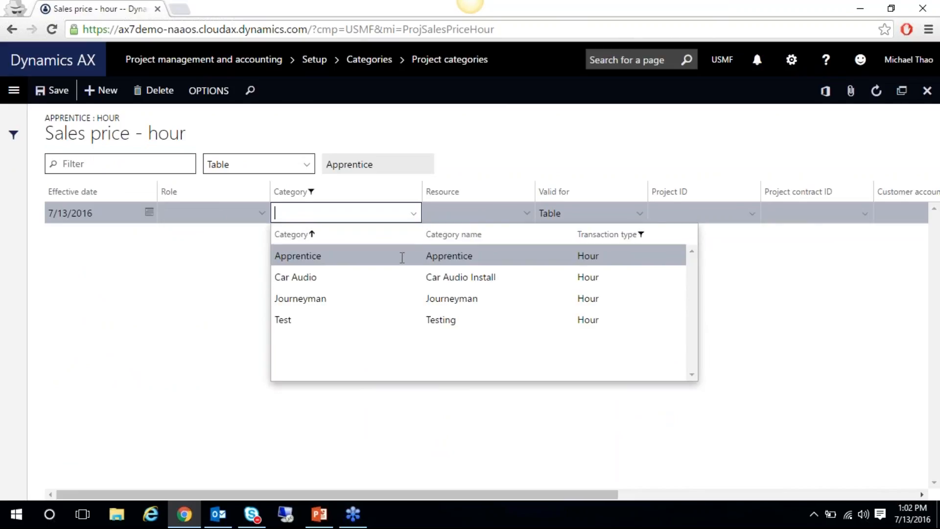
left_click(402, 258)
key("Tab")
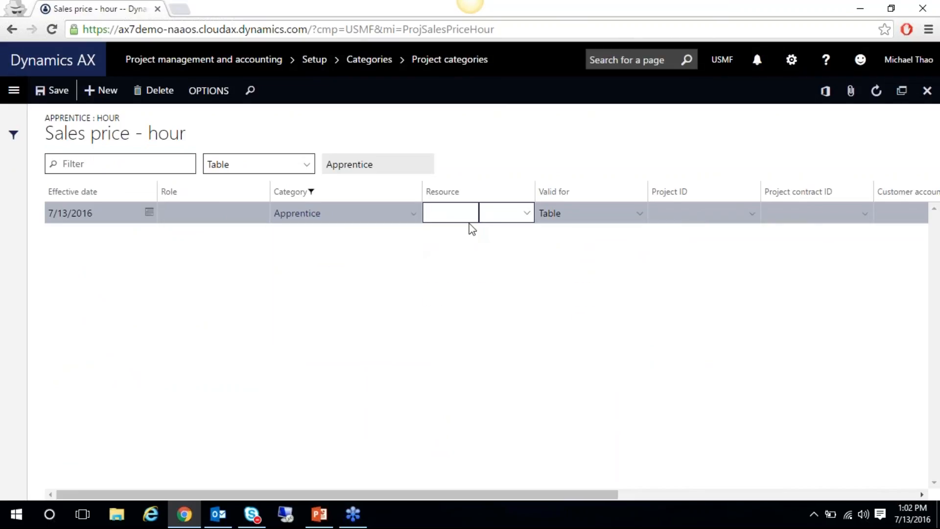
left_click_drag(429, 493, 622, 471)
Make the Apprentice price line valid for All
left_click(332, 215)
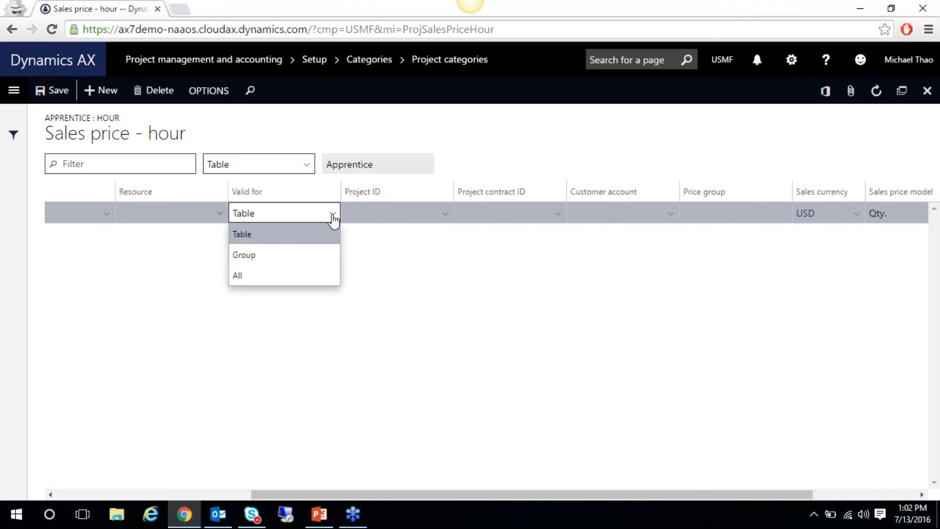
left_click(446, 217)
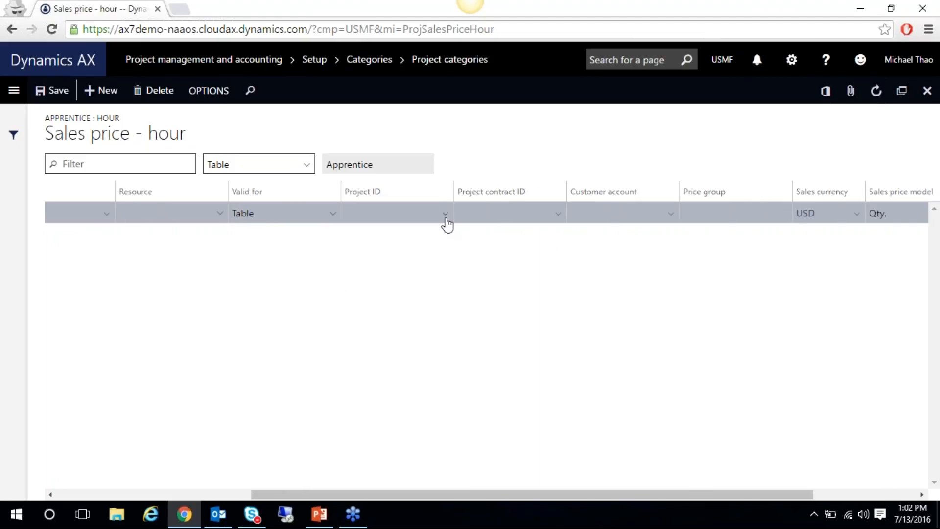
left_click(294, 213)
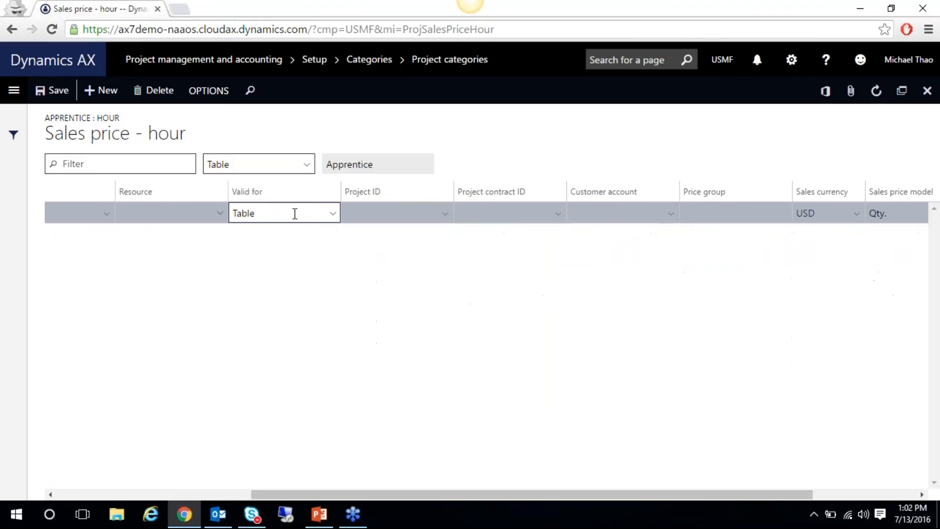
left_click(326, 213)
left_click(265, 279)
left_click(449, 203)
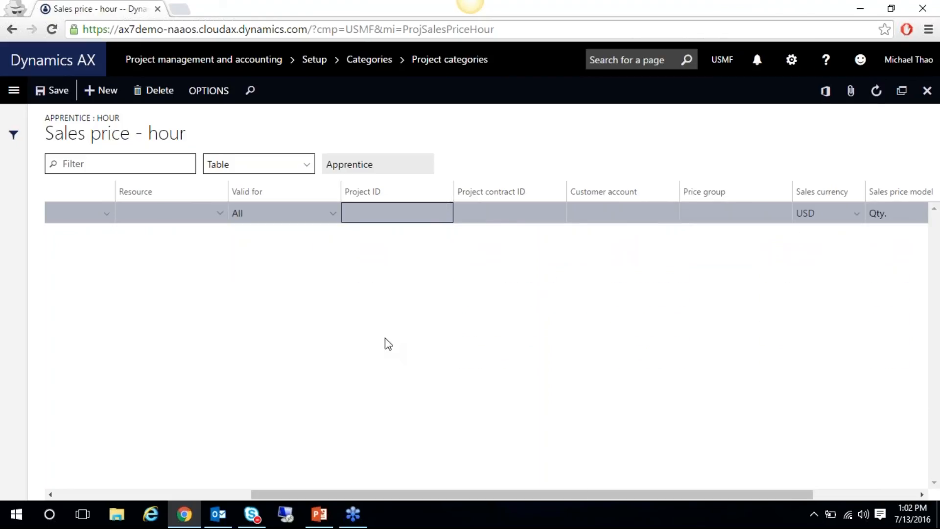
left_click(332, 214)
left_click(331, 214)
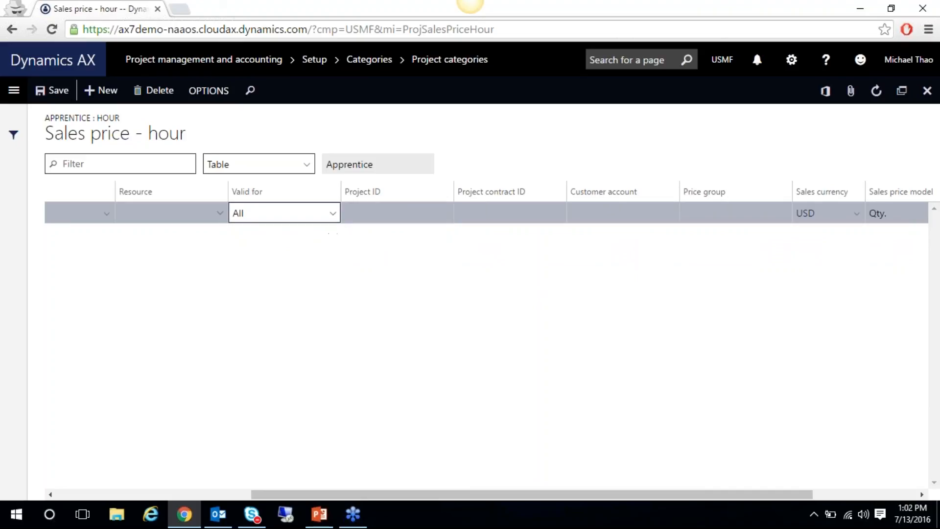
left_click_drag(532, 495, 592, 493)
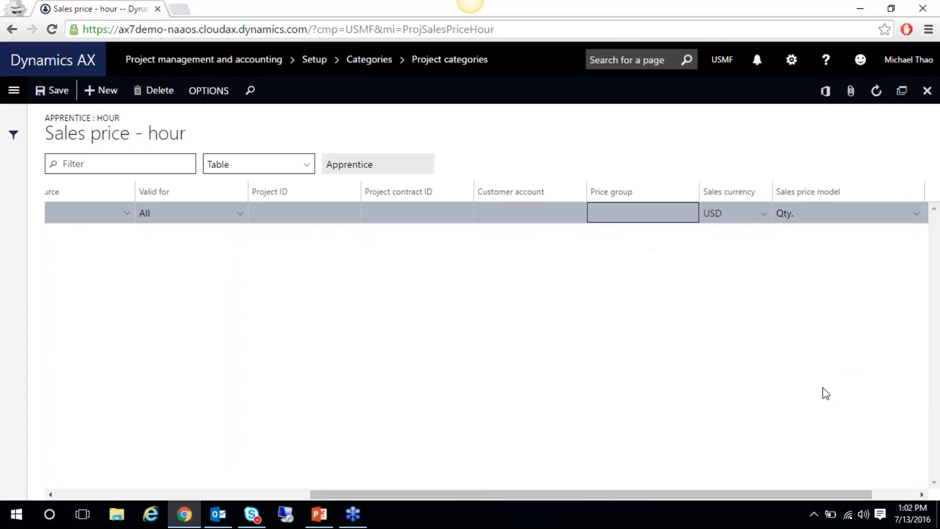
left_click_drag(738, 496, 795, 489)
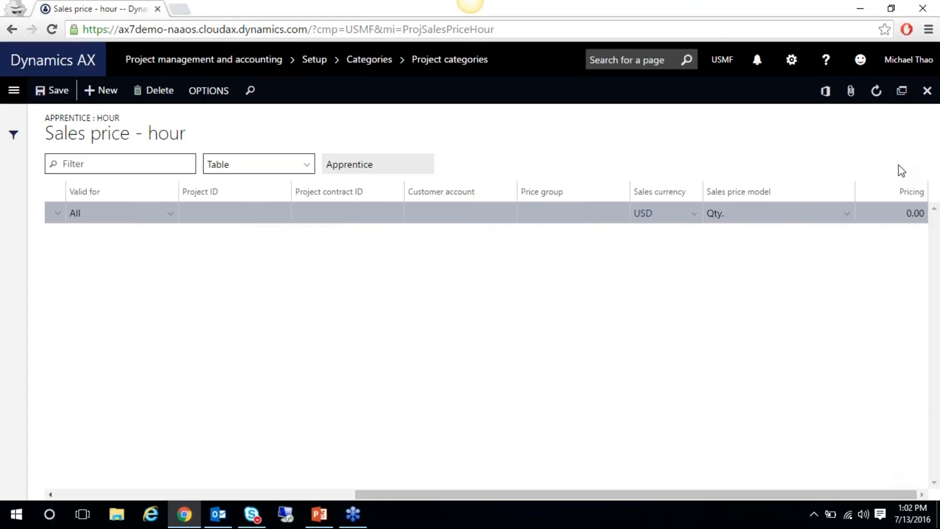
Set the hourly price to 50.00 USD, save the line, and close the sales prices
left_click(889, 214)
type("50")
key("Tab")
left_click(55, 90)
left_click_drag(590, 495, 282, 496)
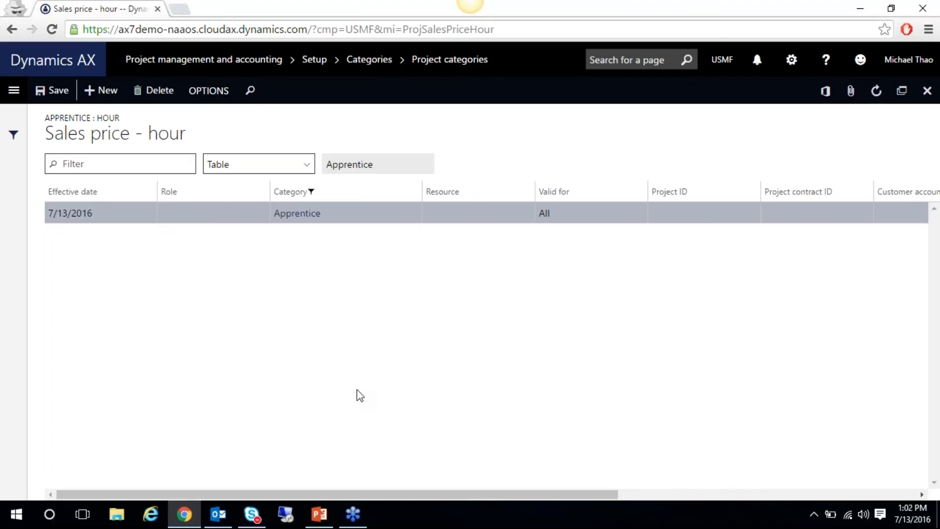
left_click(213, 215)
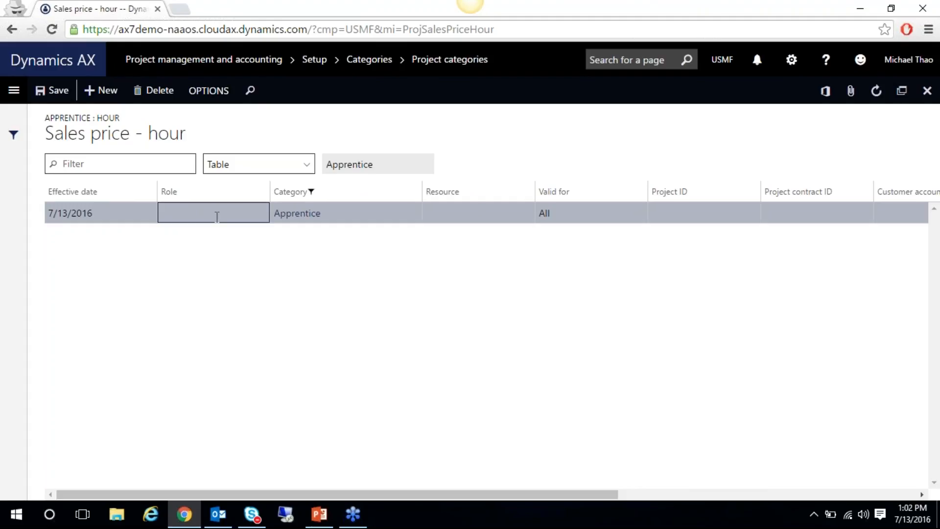
left_click(927, 91)
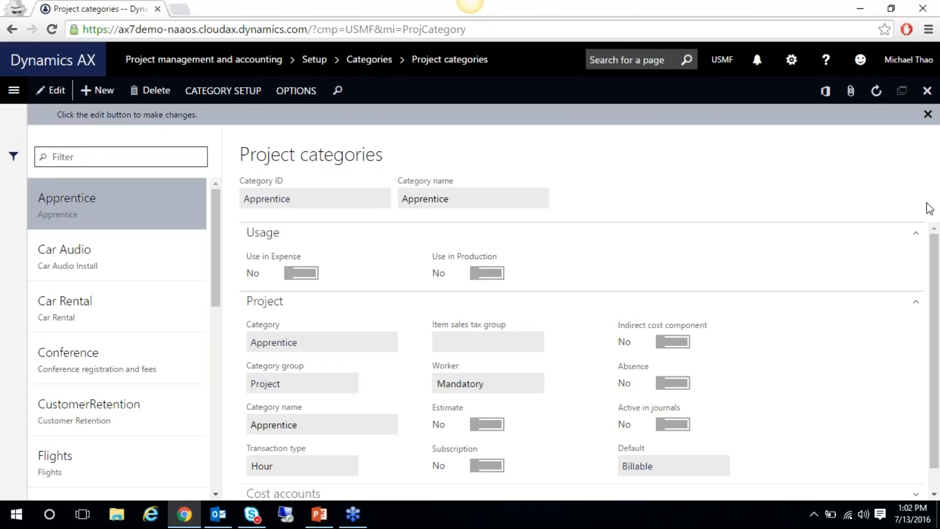
Go from Project categories to My projects and open project 000197's hourly cost prices
left_click(927, 91)
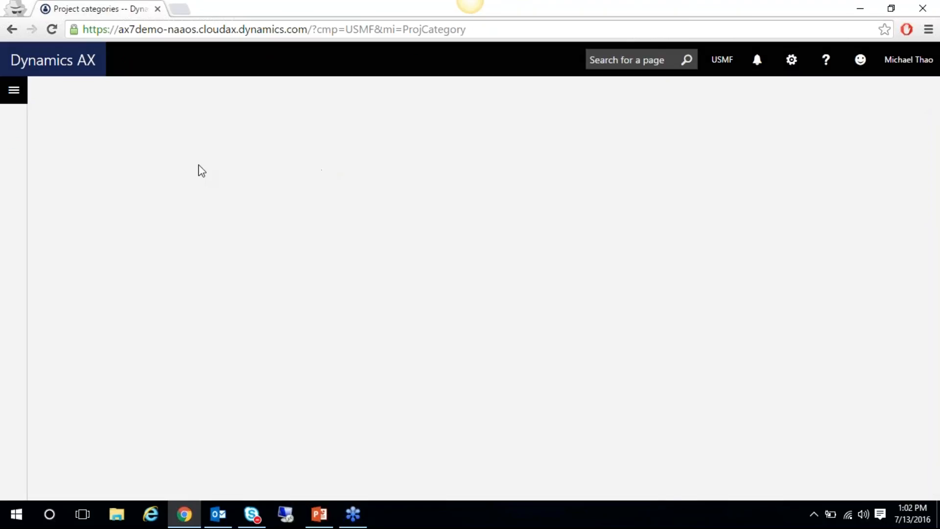
left_click(3, 97)
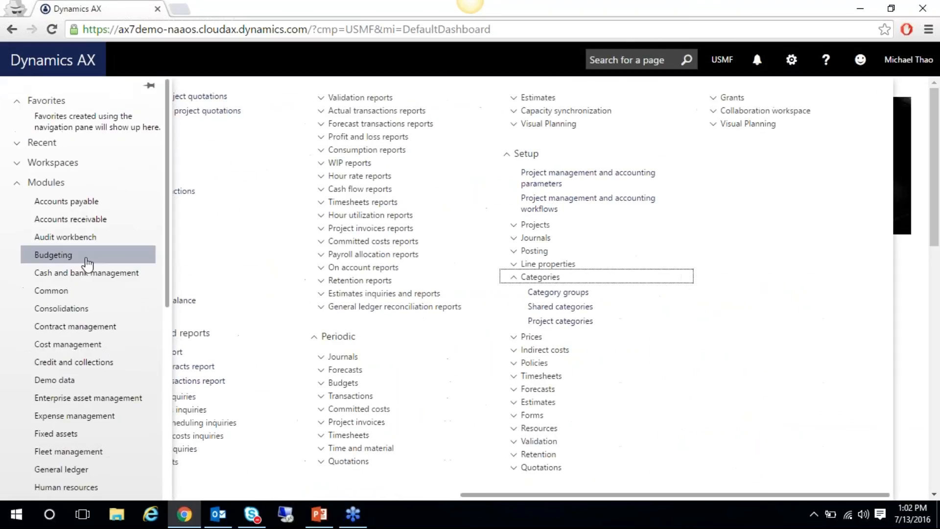
left_click_drag(511, 496, 226, 496)
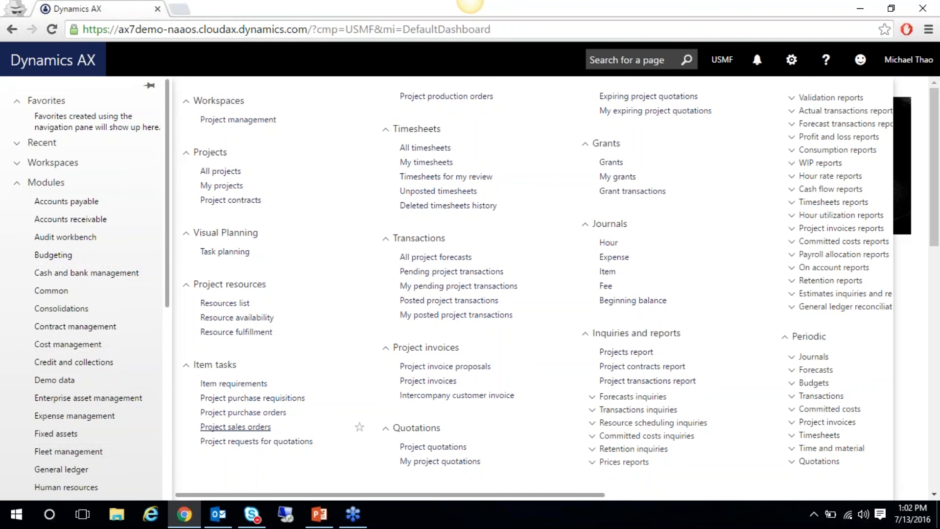
left_click(226, 188)
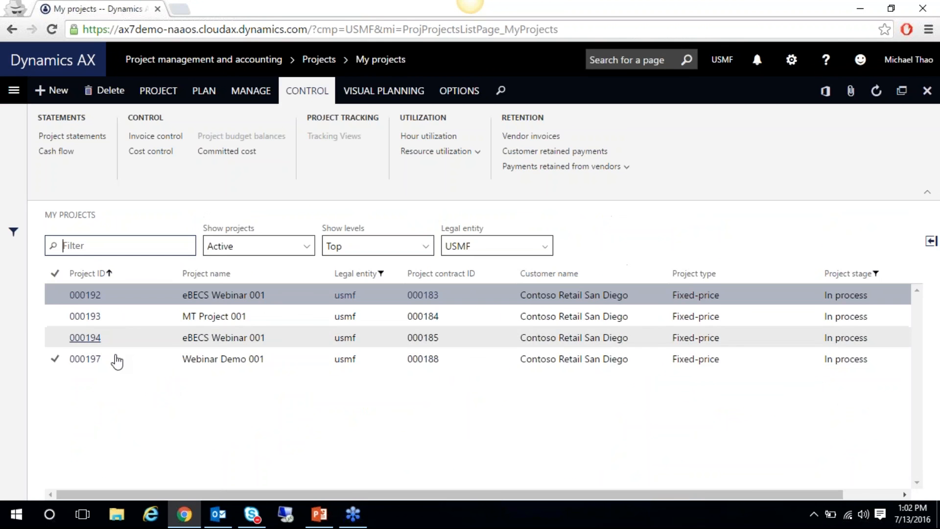
left_click(117, 360)
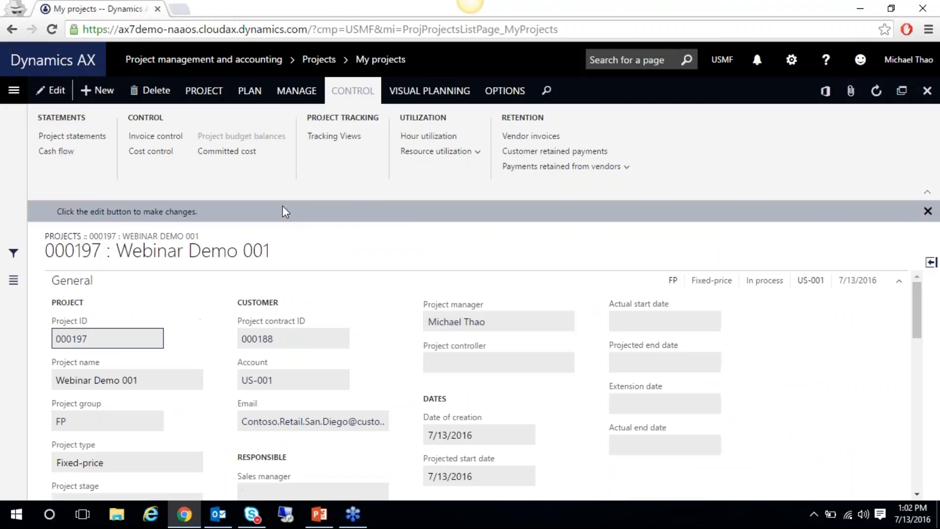
left_click(196, 93)
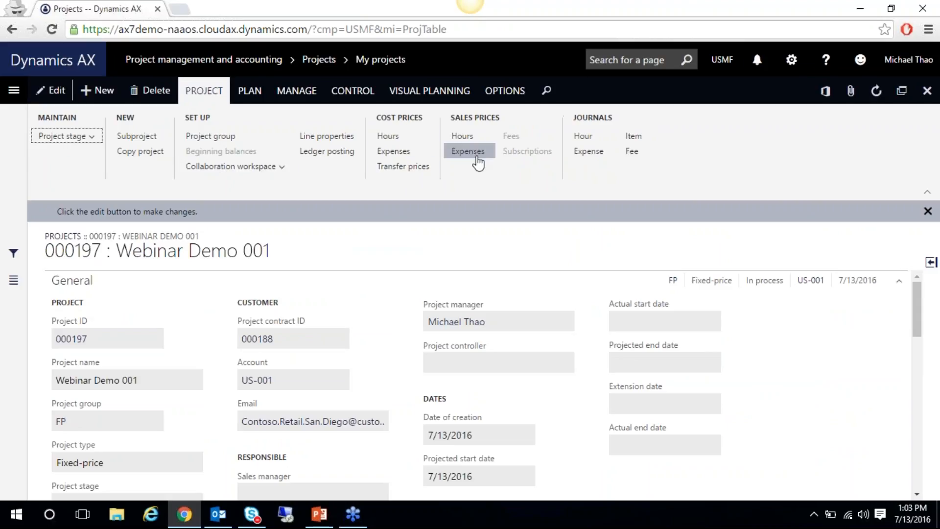
left_click(401, 140)
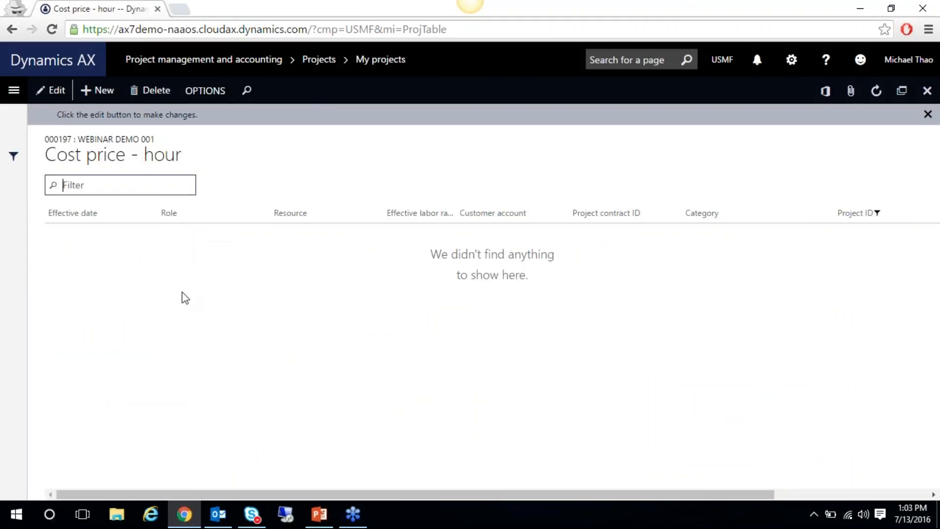
Add a cost price line effective today, 7/13/2016, with category Car Audio
left_click(105, 92)
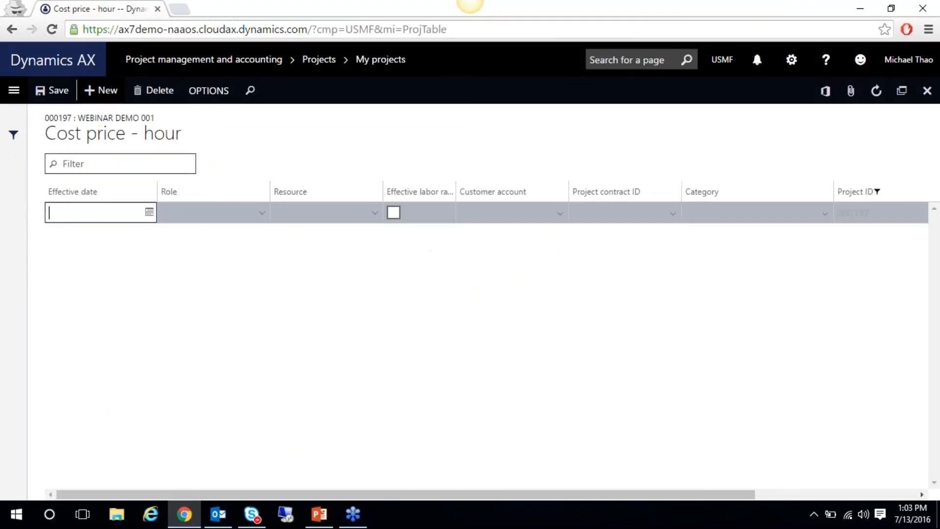
left_click(149, 212)
type("t")
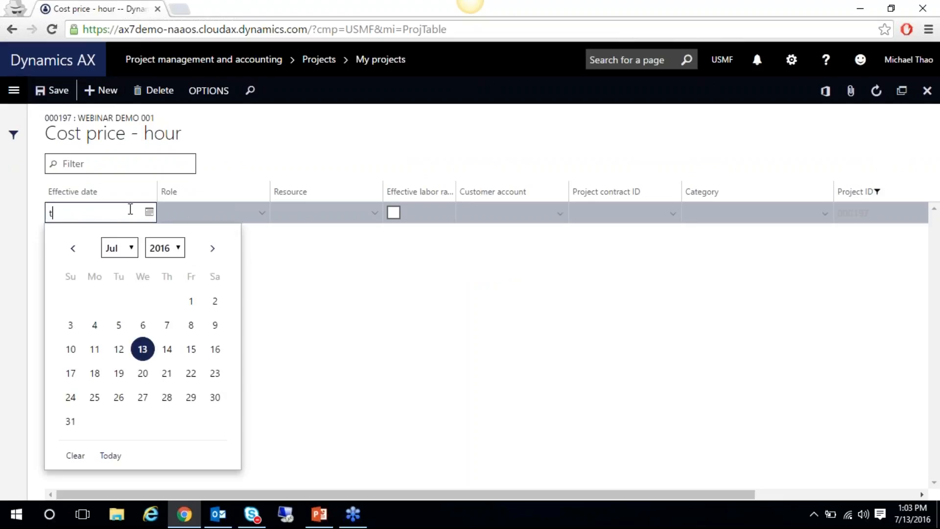
key("Tab")
key("Tab")
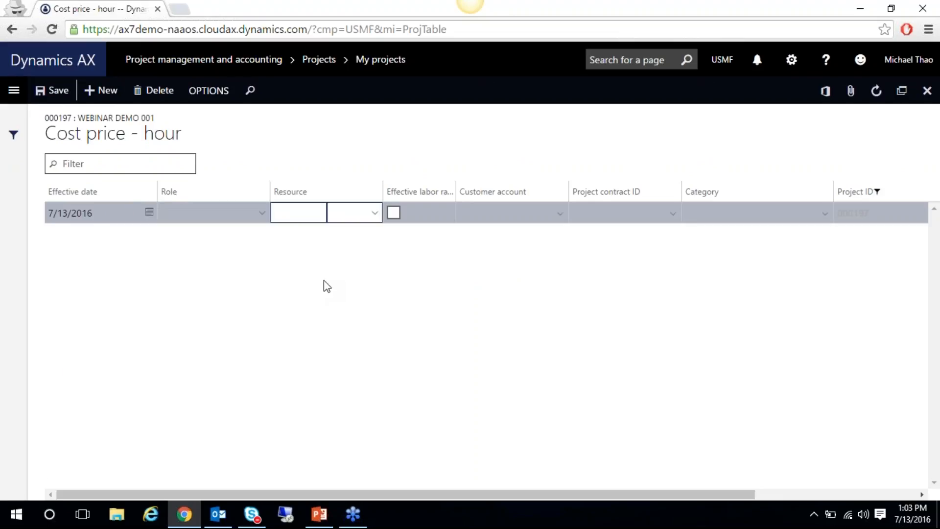
key("Tab")
key("Tab")
key("Tab")
key("Tab")
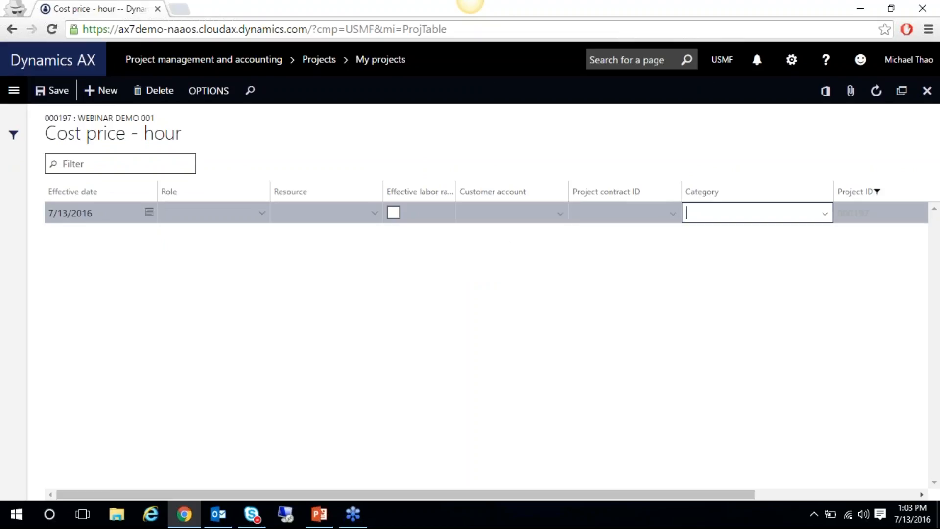
left_click(825, 213)
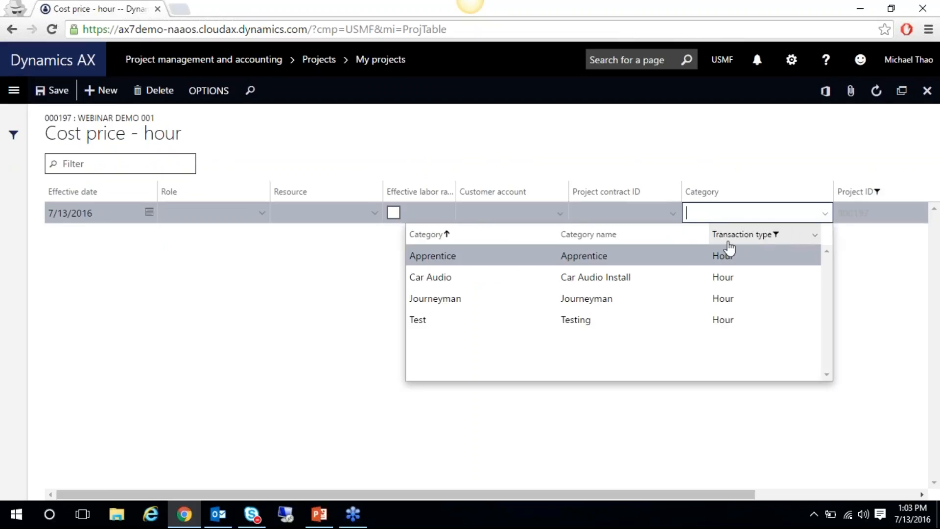
left_click(455, 277)
left_click_drag(469, 492, 722, 477)
Enter a 40.00 cost price, save the line, and return to the project
left_click(890, 211)
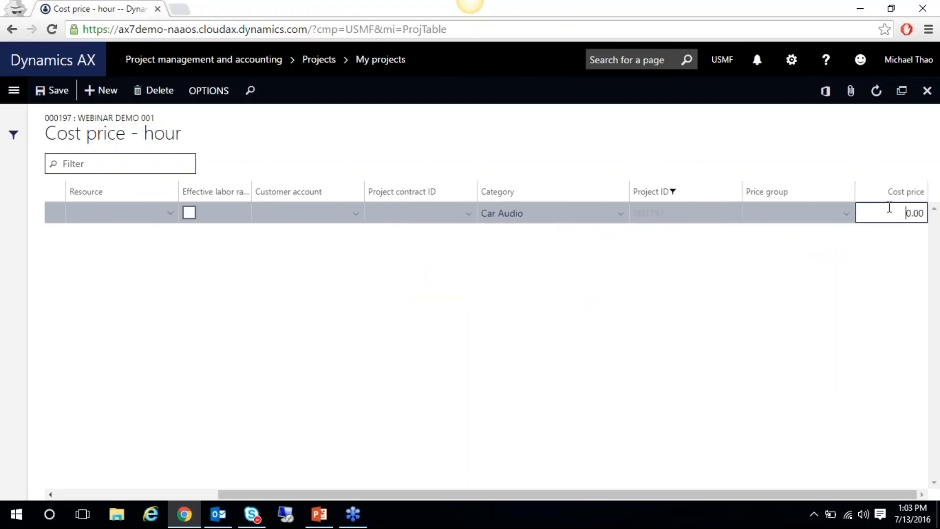
type("40")
key("Tab")
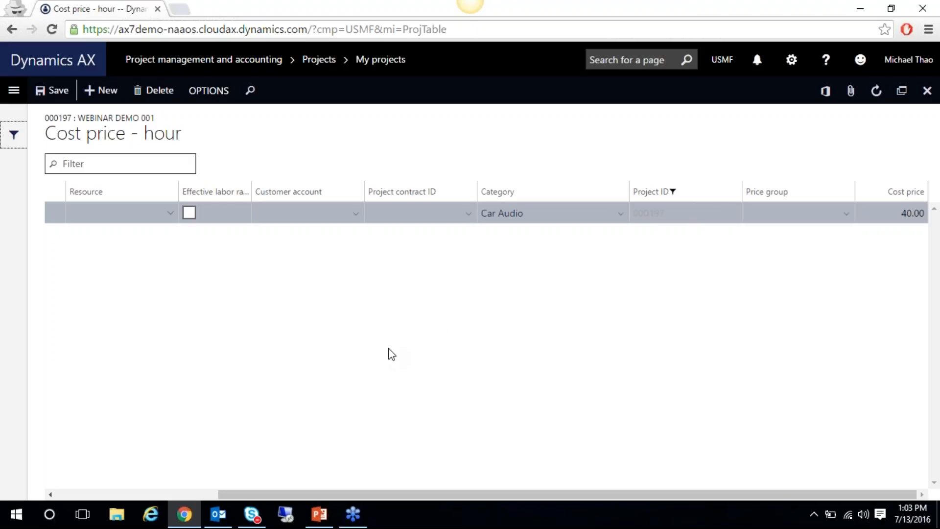
left_click(52, 92)
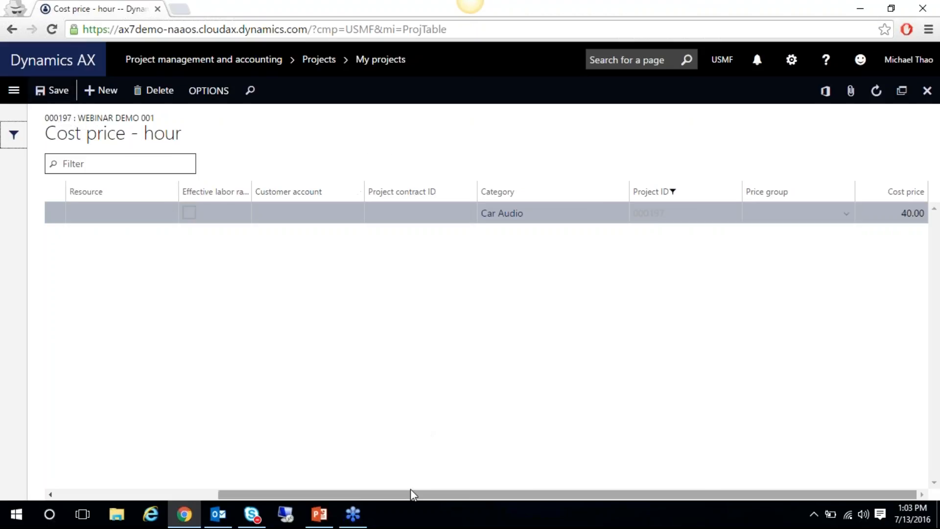
left_click_drag(410, 492, 213, 490)
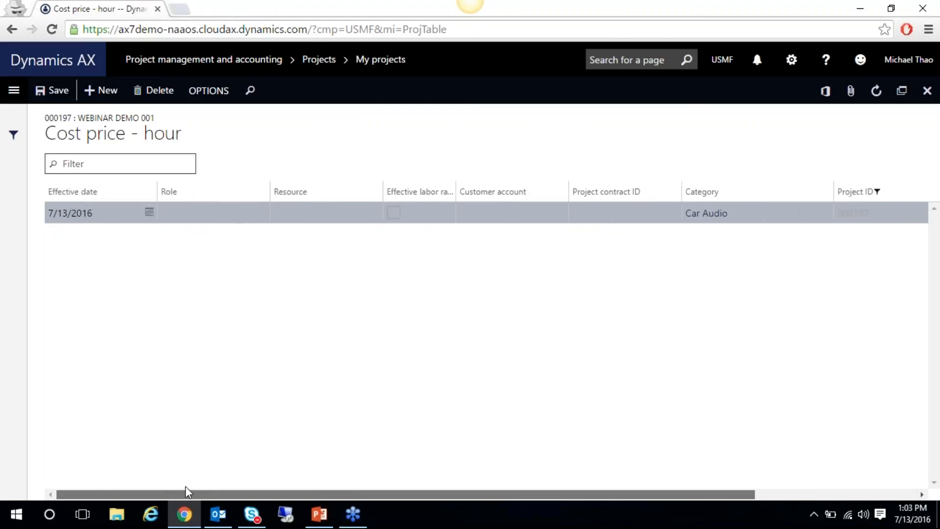
left_click(927, 91)
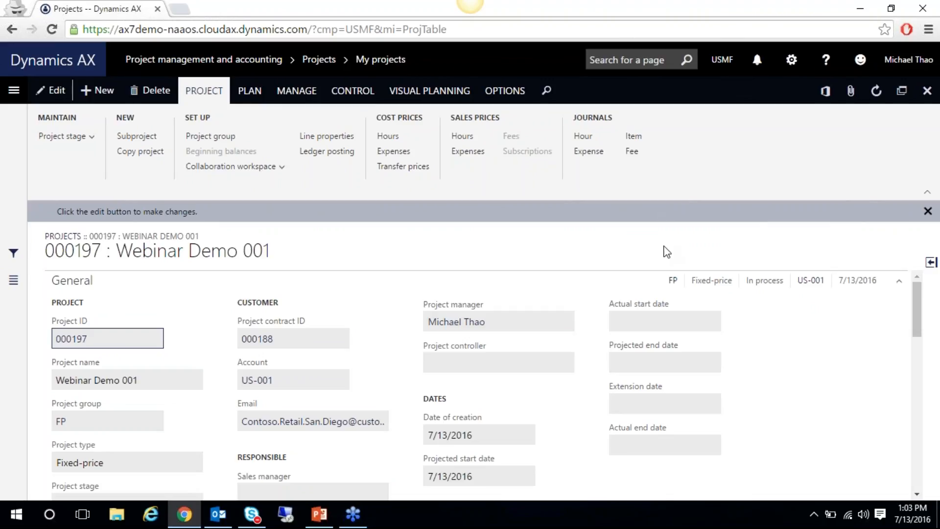
left_click(249, 93)
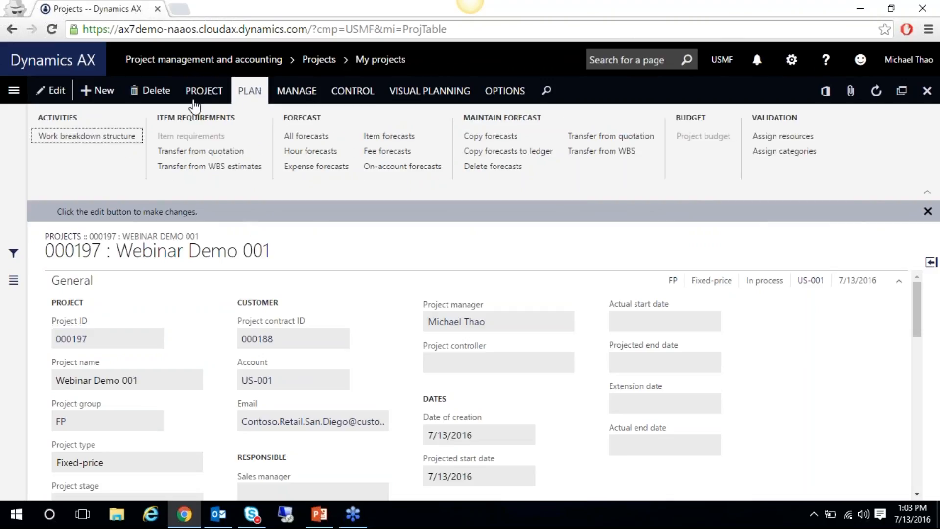
left_click(90, 138)
left_click(204, 90)
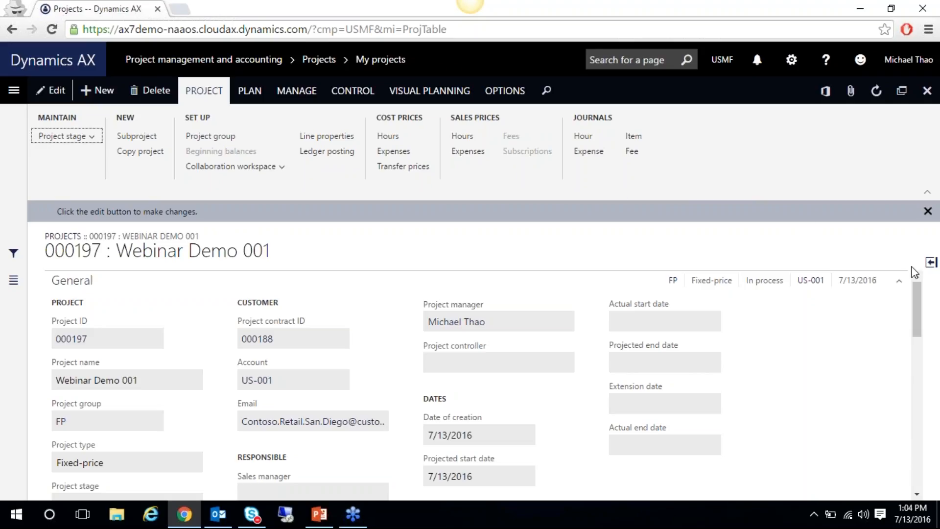
left_click_drag(918, 287, 916, 283)
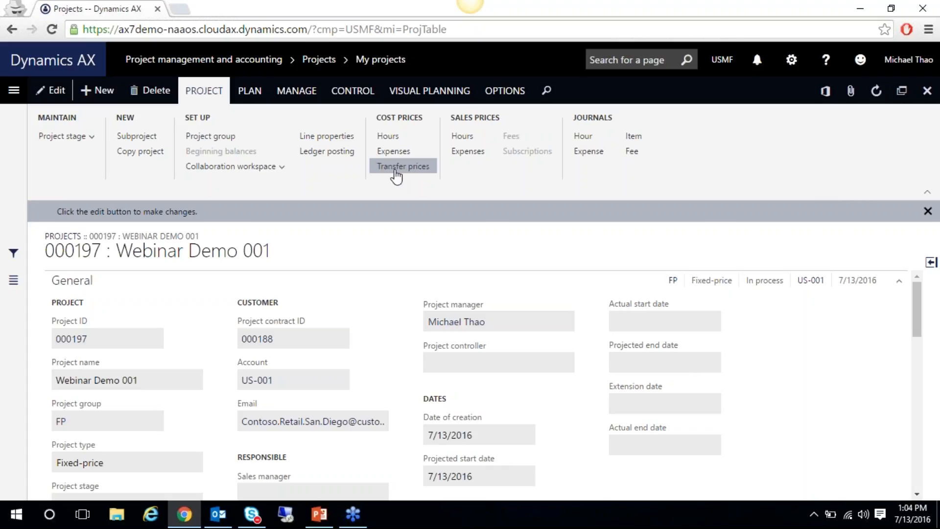
Leave the project's PLAN actions and show the presentation's closing Thank You slide, 39
left_click(259, 100)
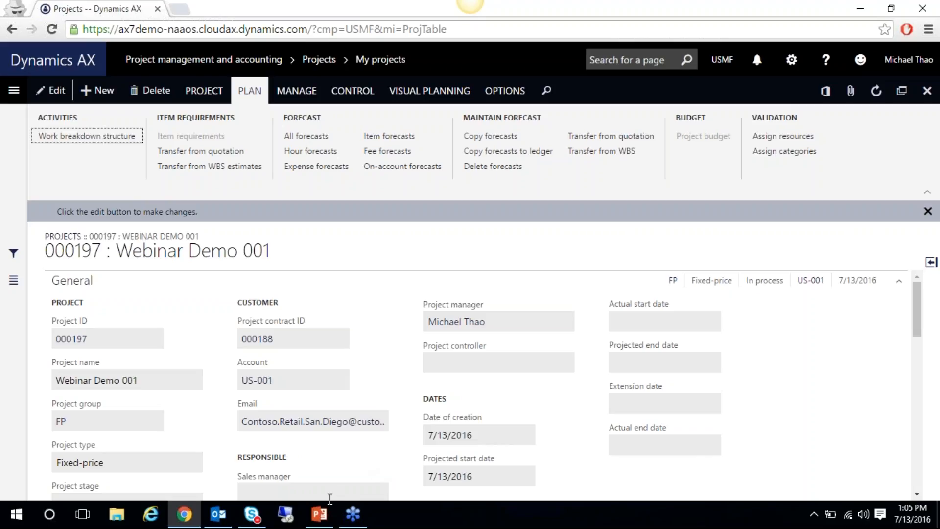
left_click(320, 515)
left_click(111, 431)
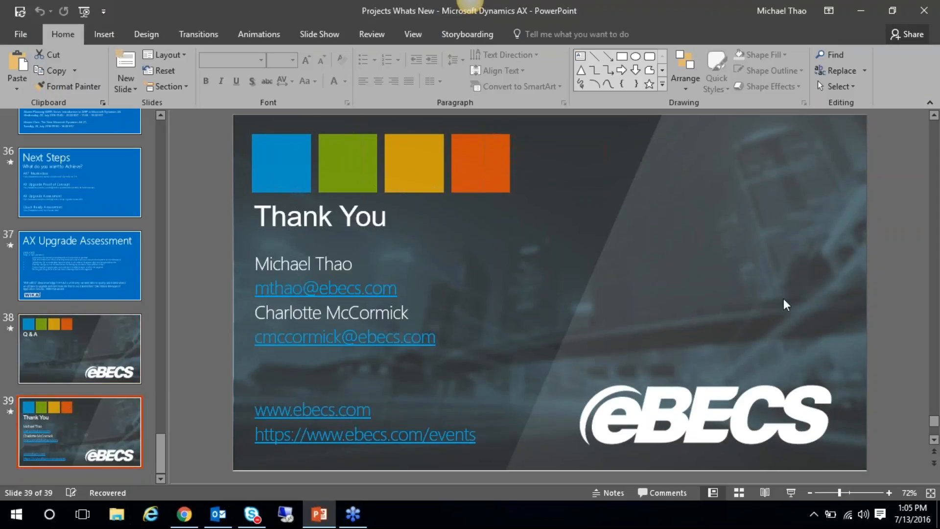